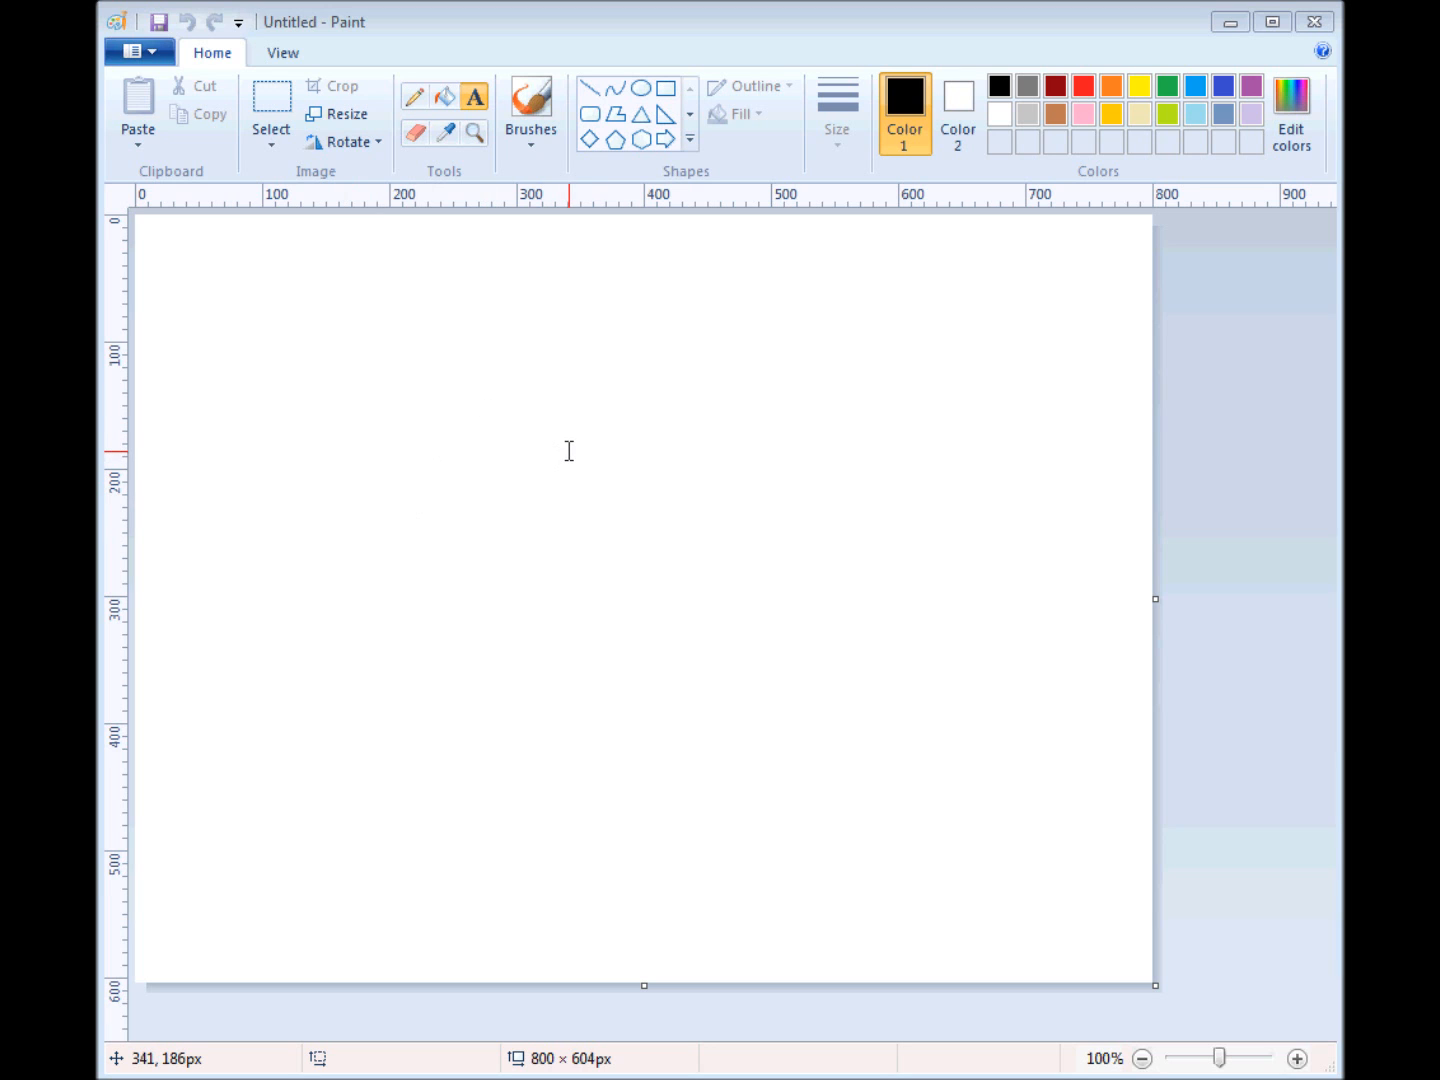
left_click(341, 116)
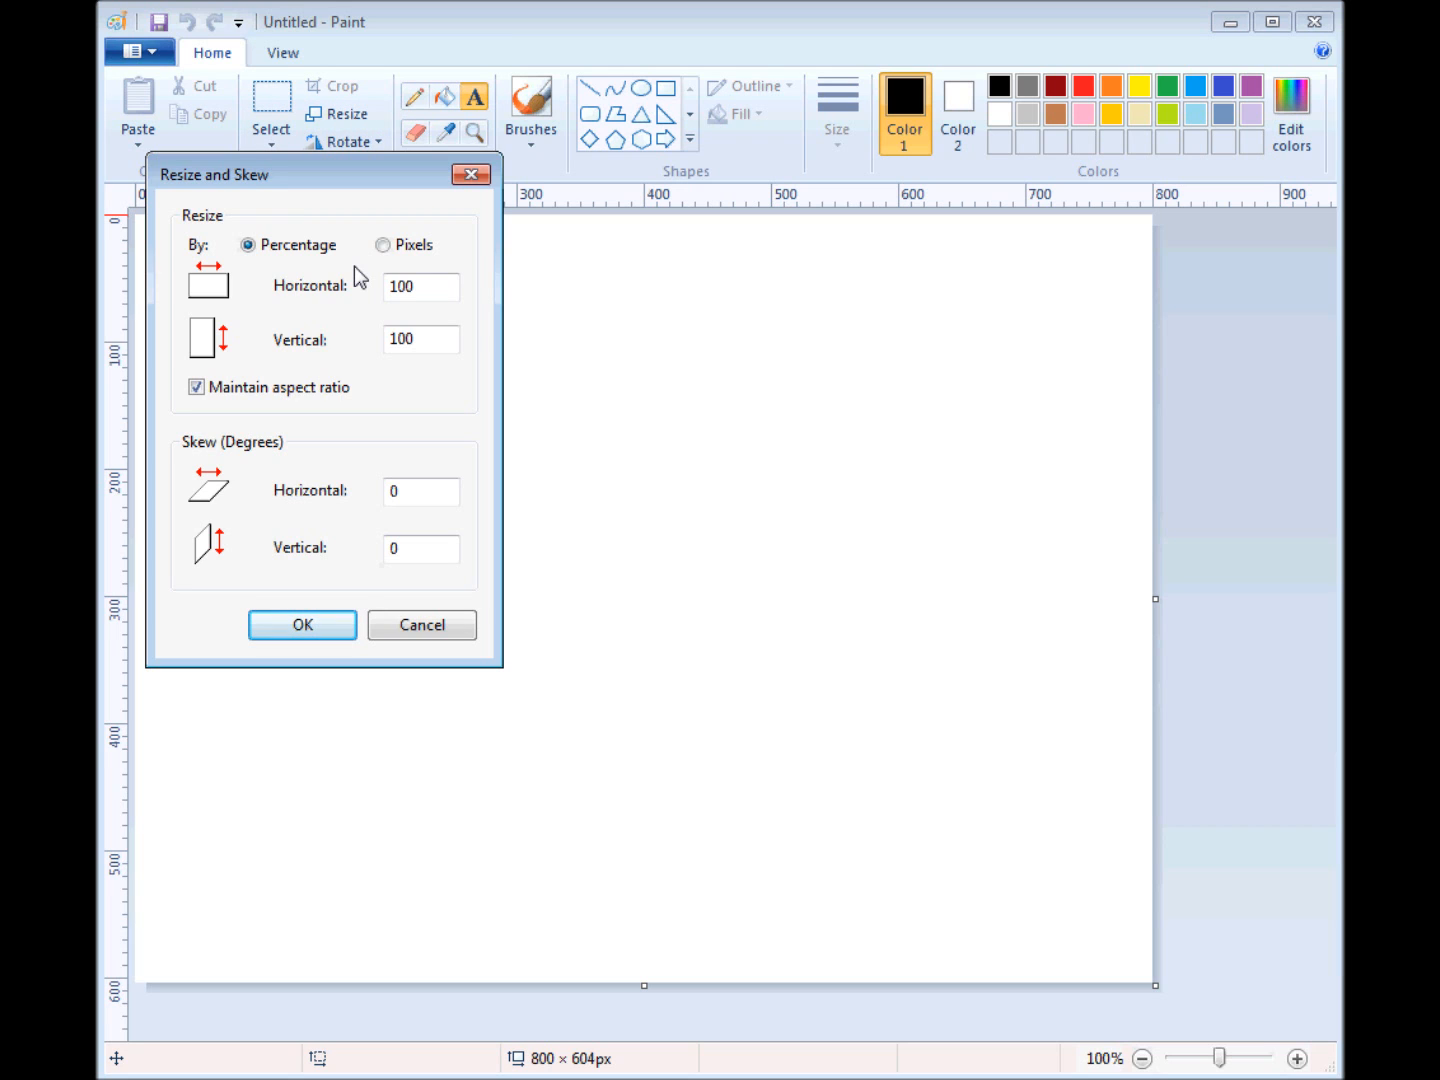
left_click(421, 624)
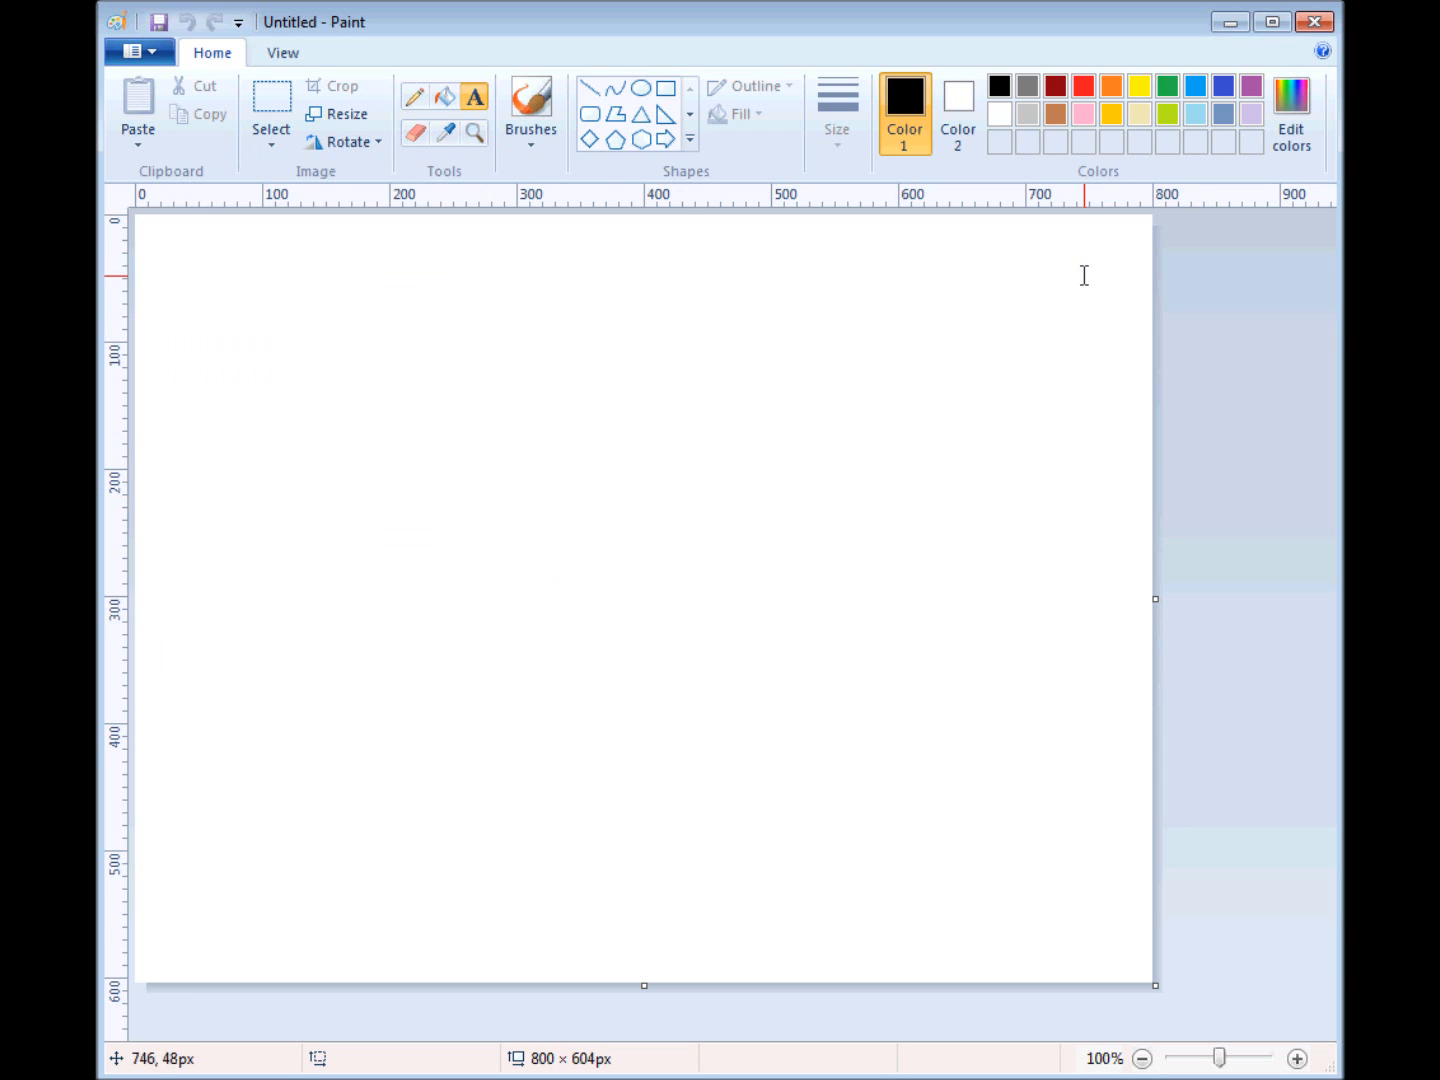
Draw two descending diagonal lines across the canvas: a blue one about 678 × 159 px and, below it, a light blue one about 828 × 335 px.
left_click(591, 87)
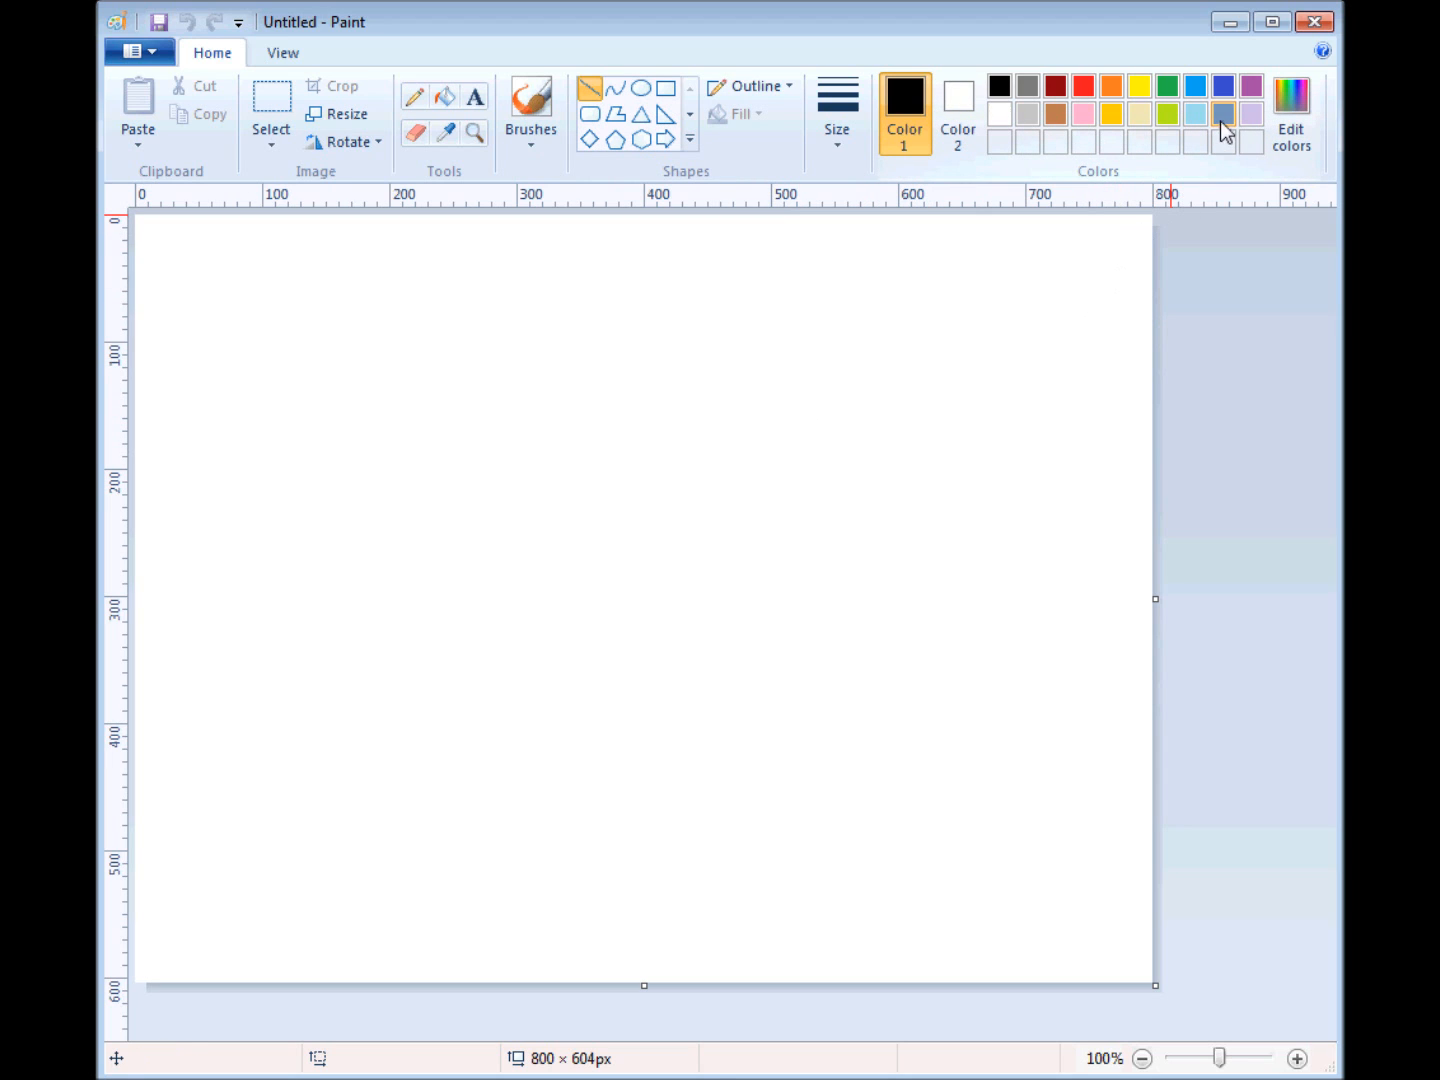
left_click(1197, 86)
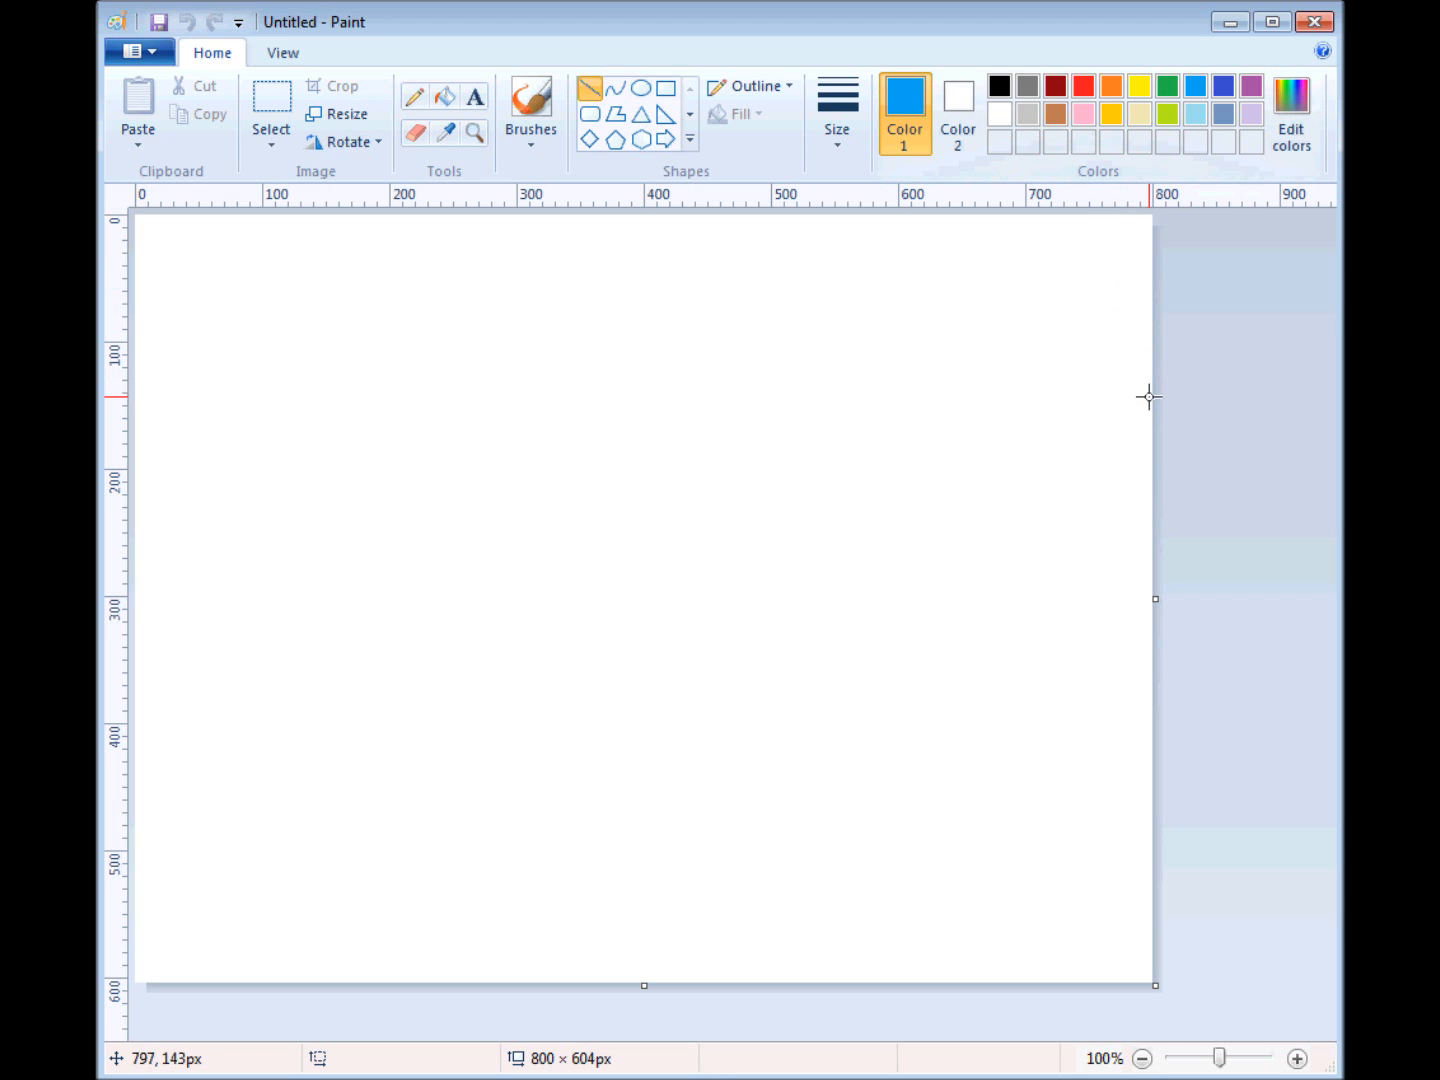
left_click_drag(1151, 410, 290, 212)
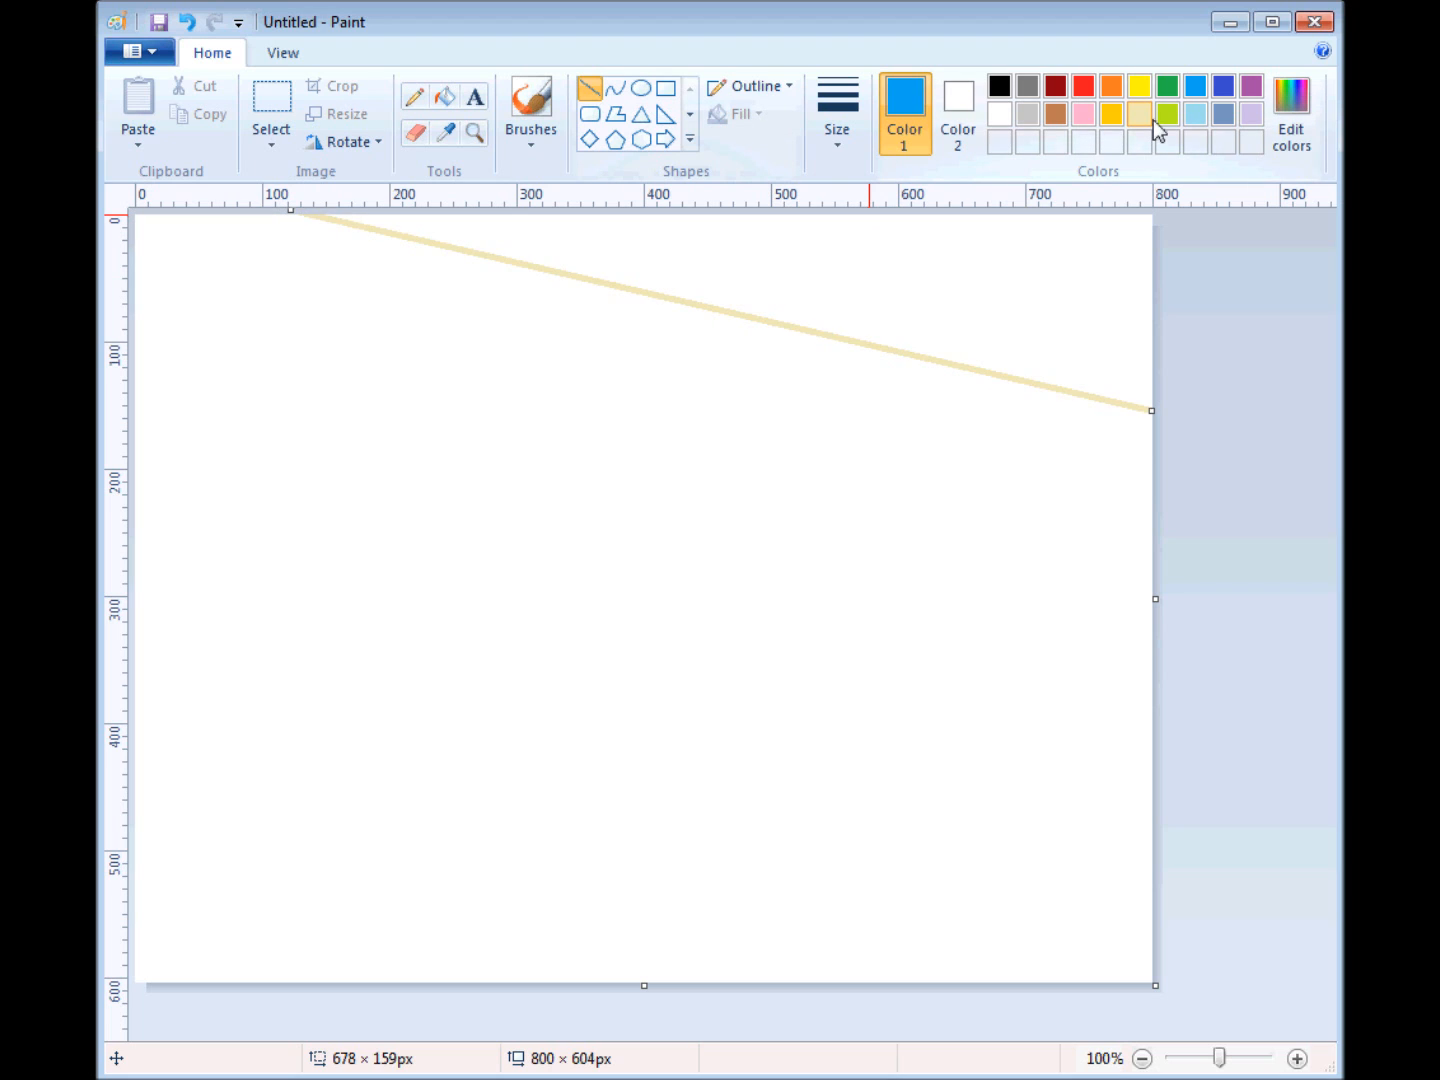
left_click(1199, 124)
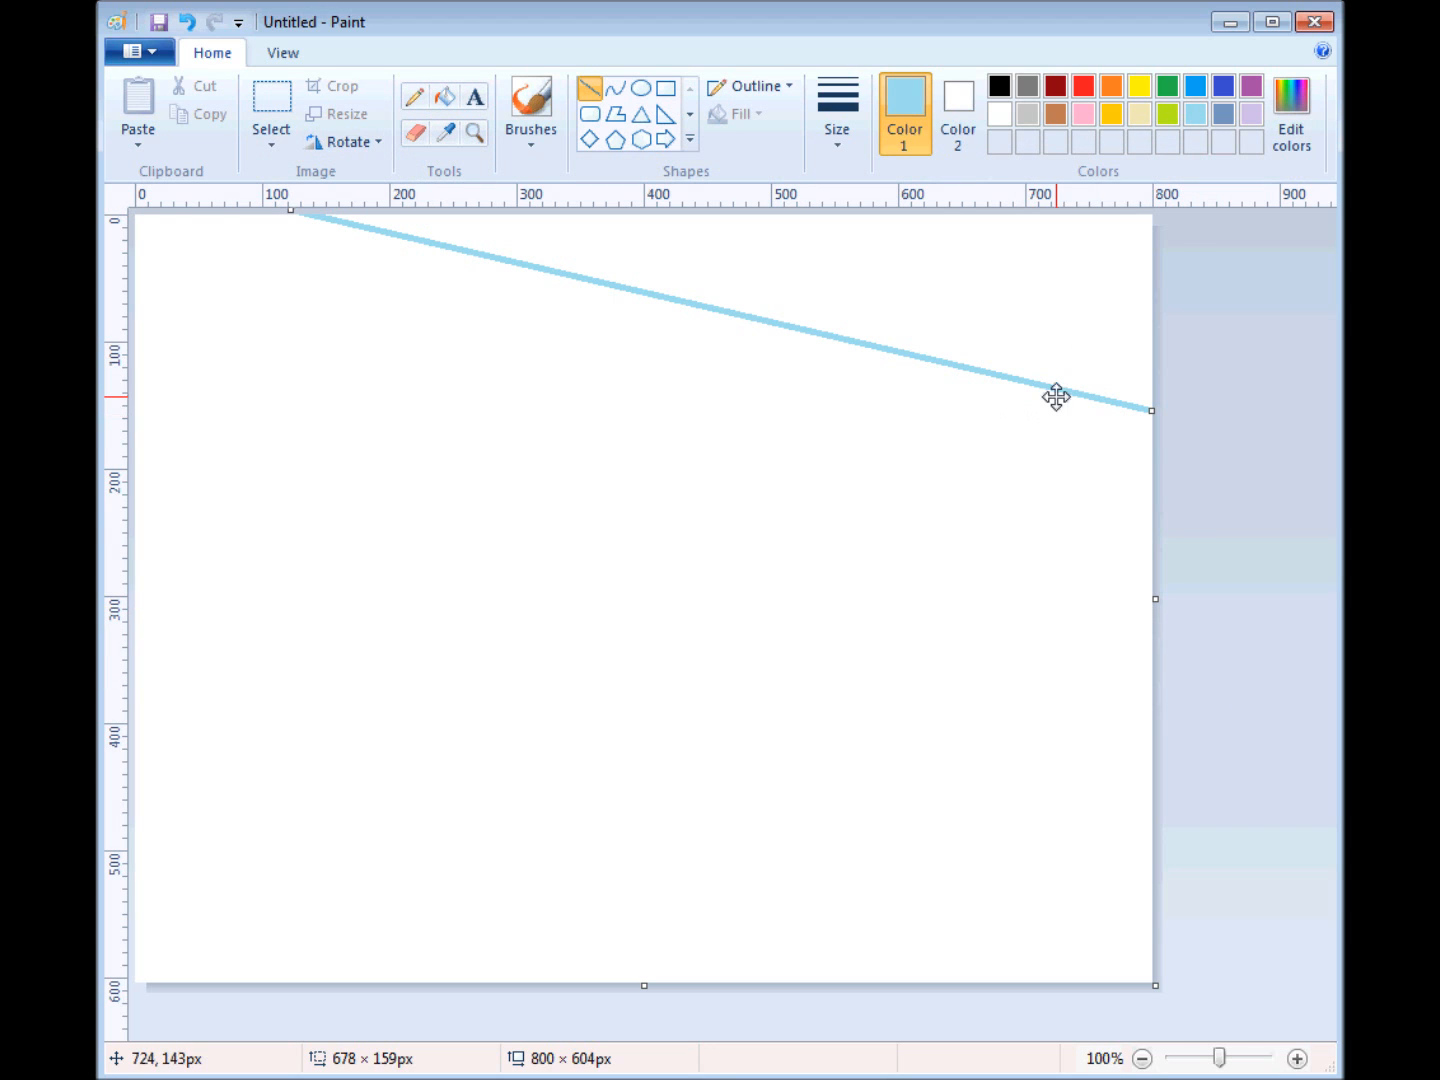
left_click(1195, 86)
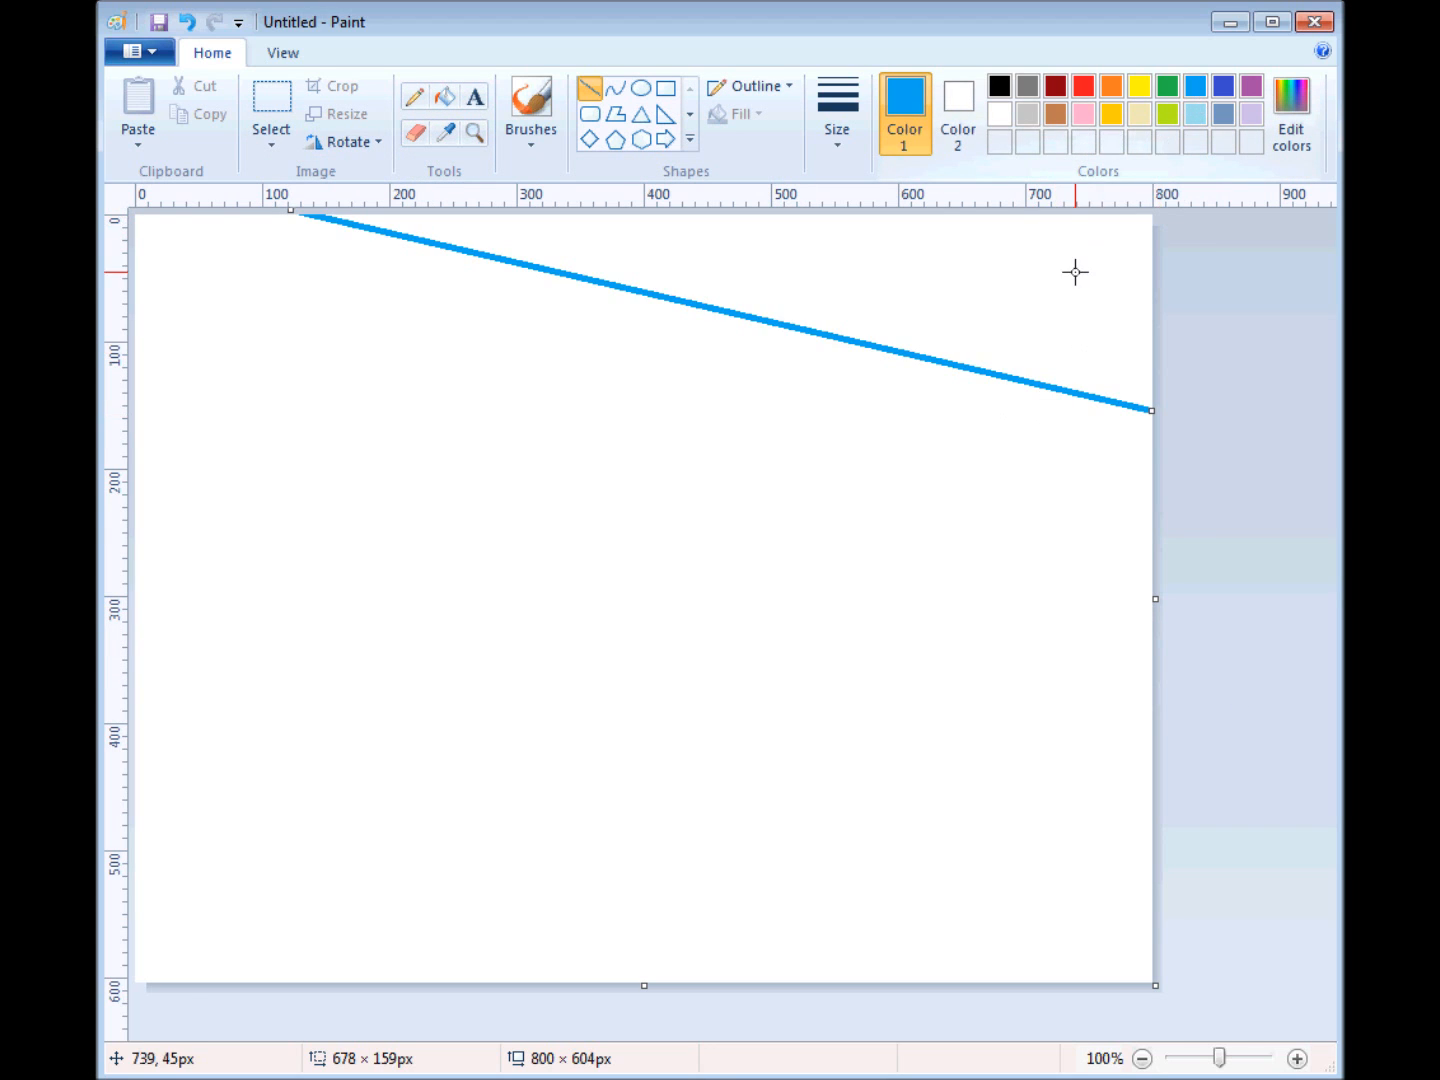
left_click(1071, 290)
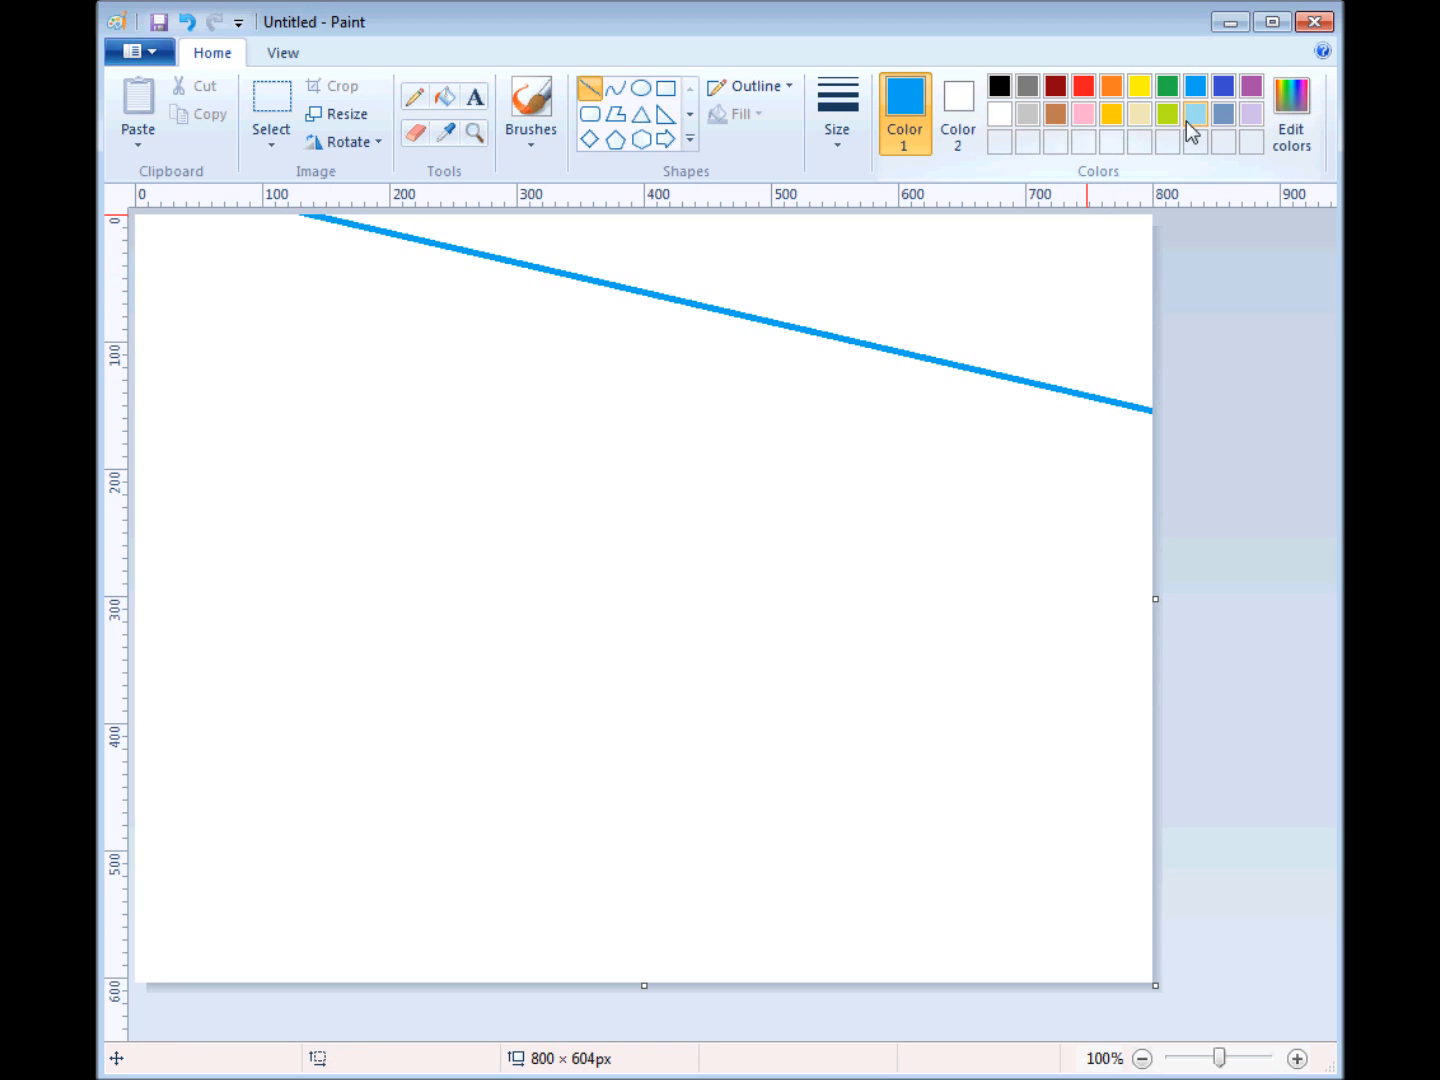
left_click(1195, 115)
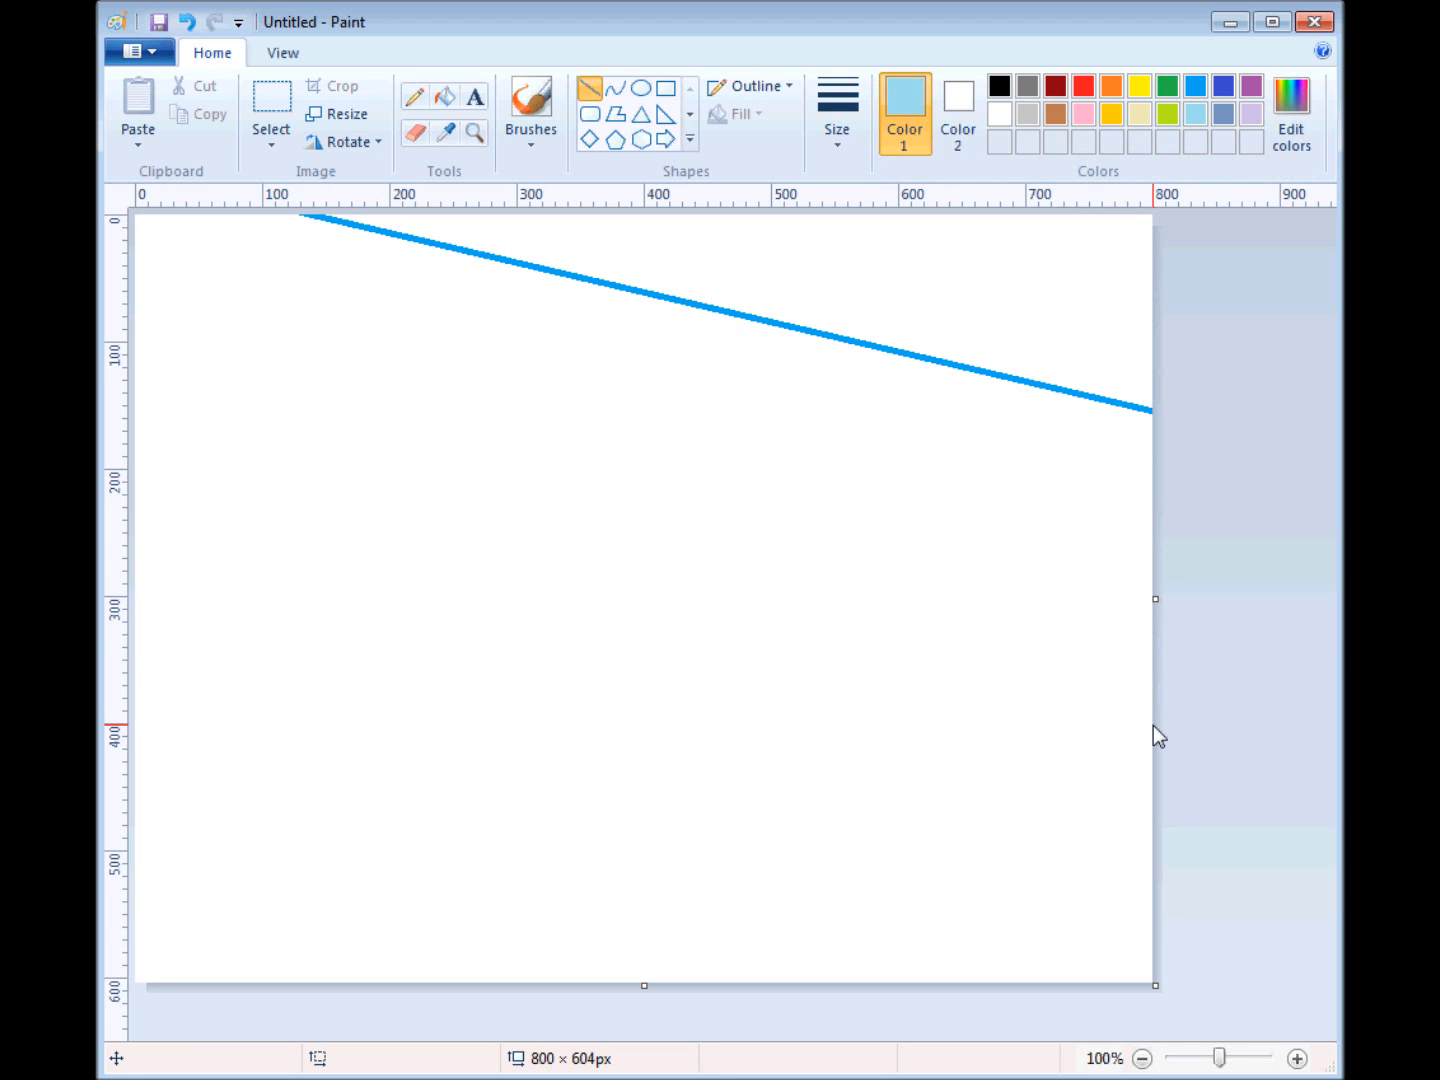
left_click_drag(1152, 724, 110, 298)
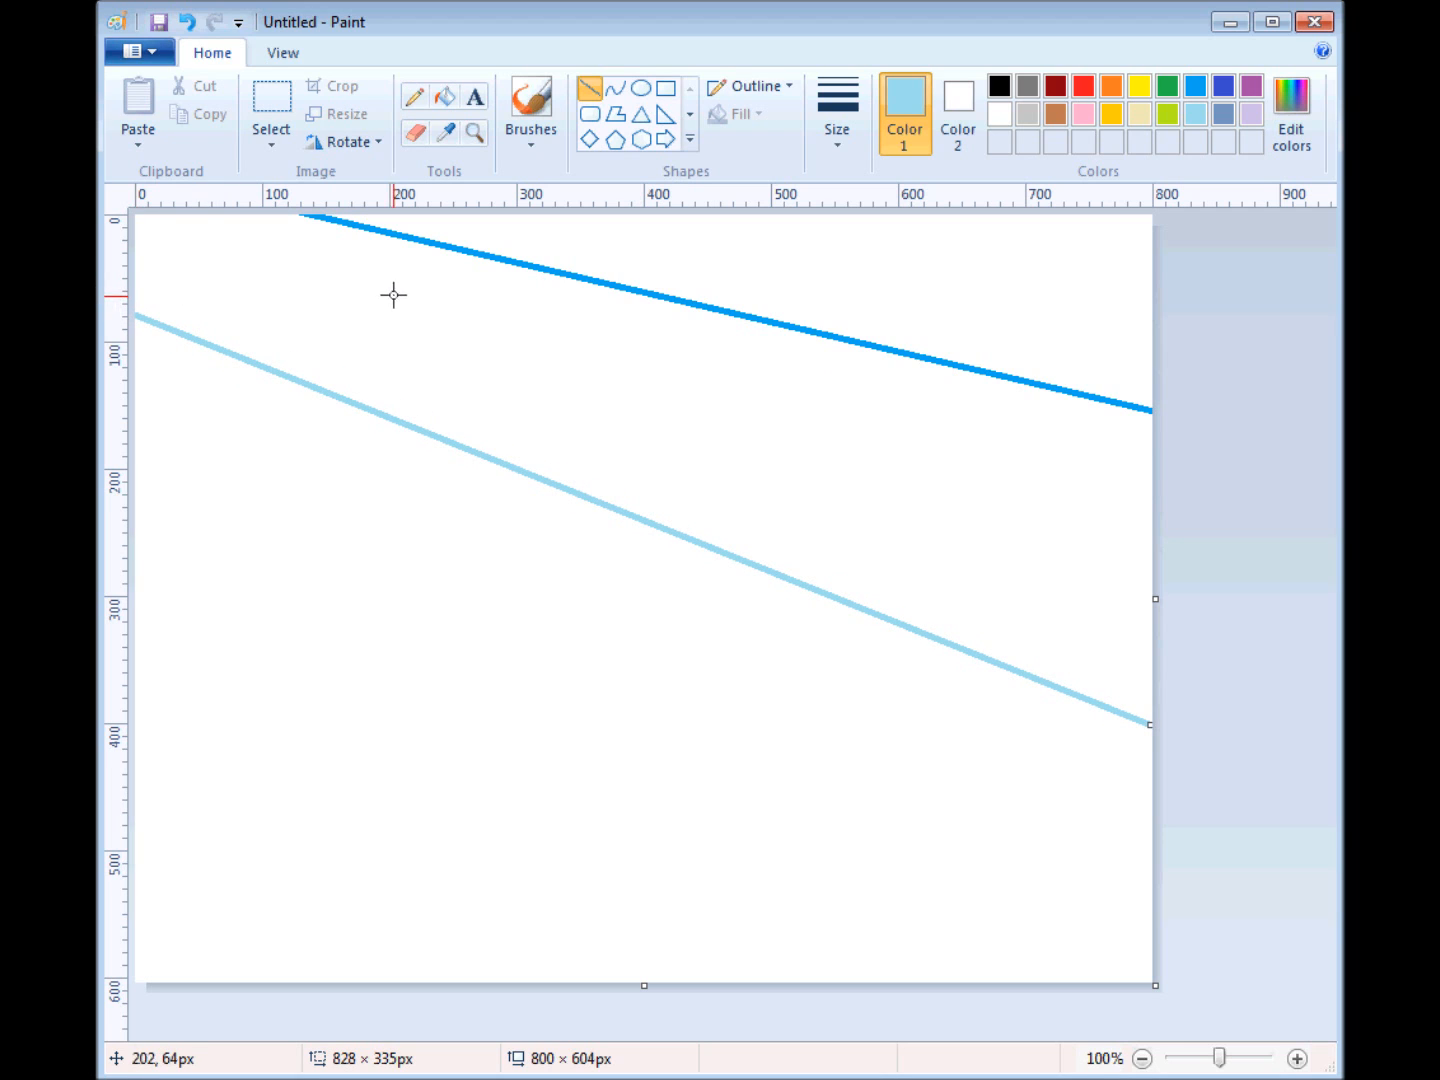
Fill the area between the two diagonal lines with light blue and the area above the upper line with blue.
left_click(445, 97)
left_click(467, 304)
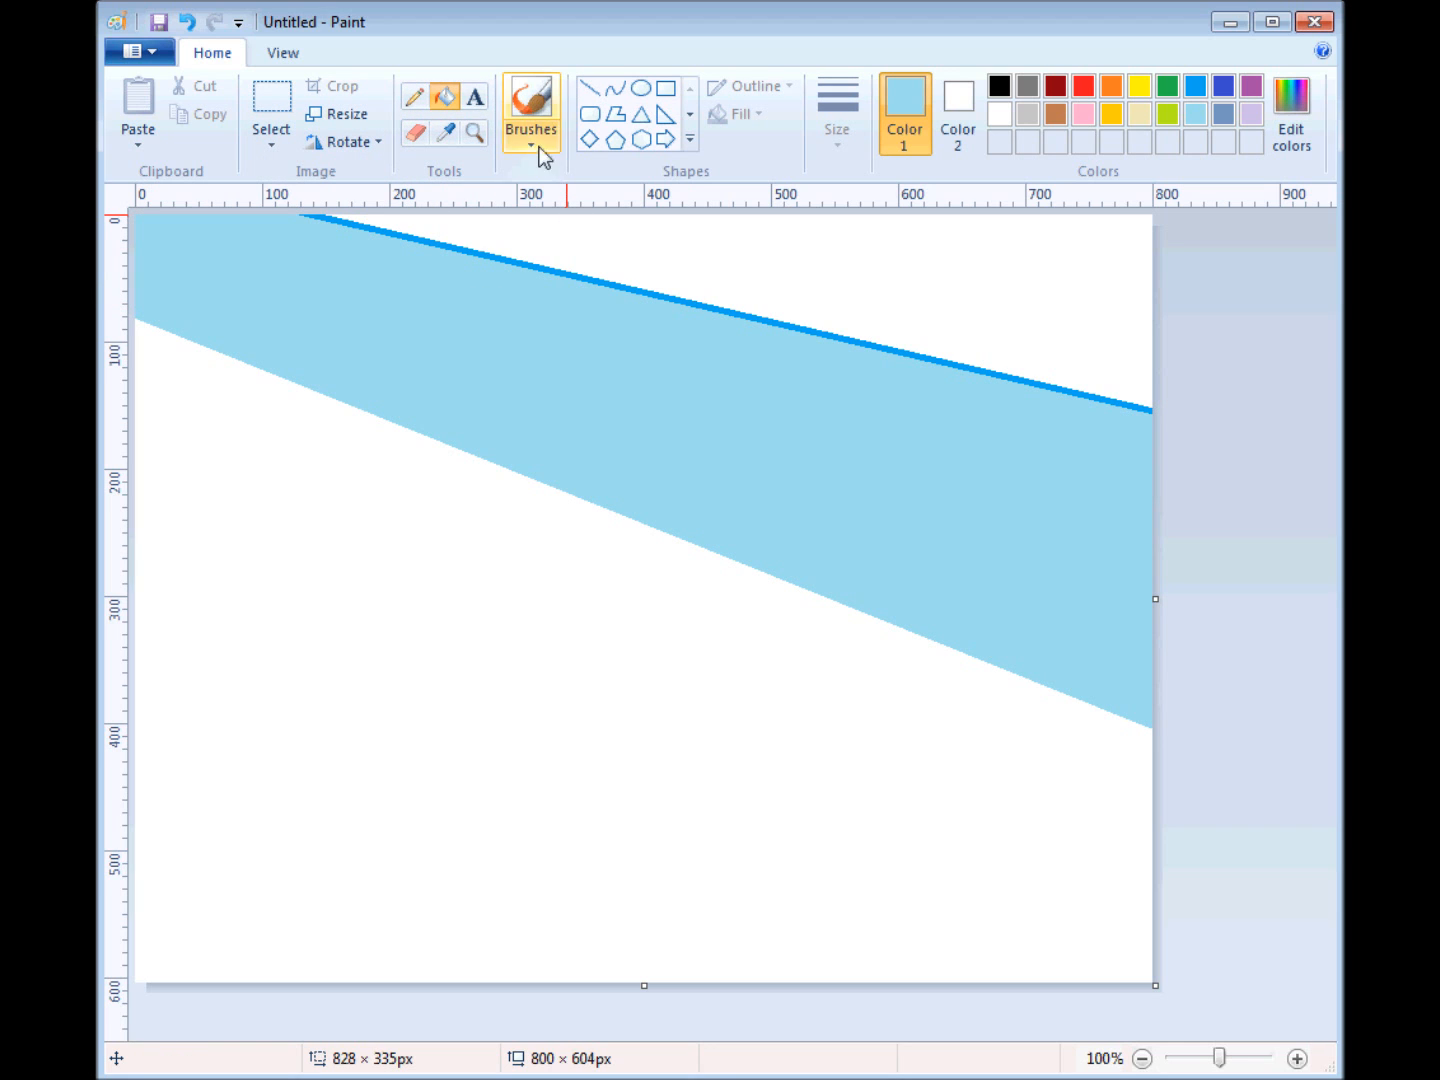
left_click(1199, 87)
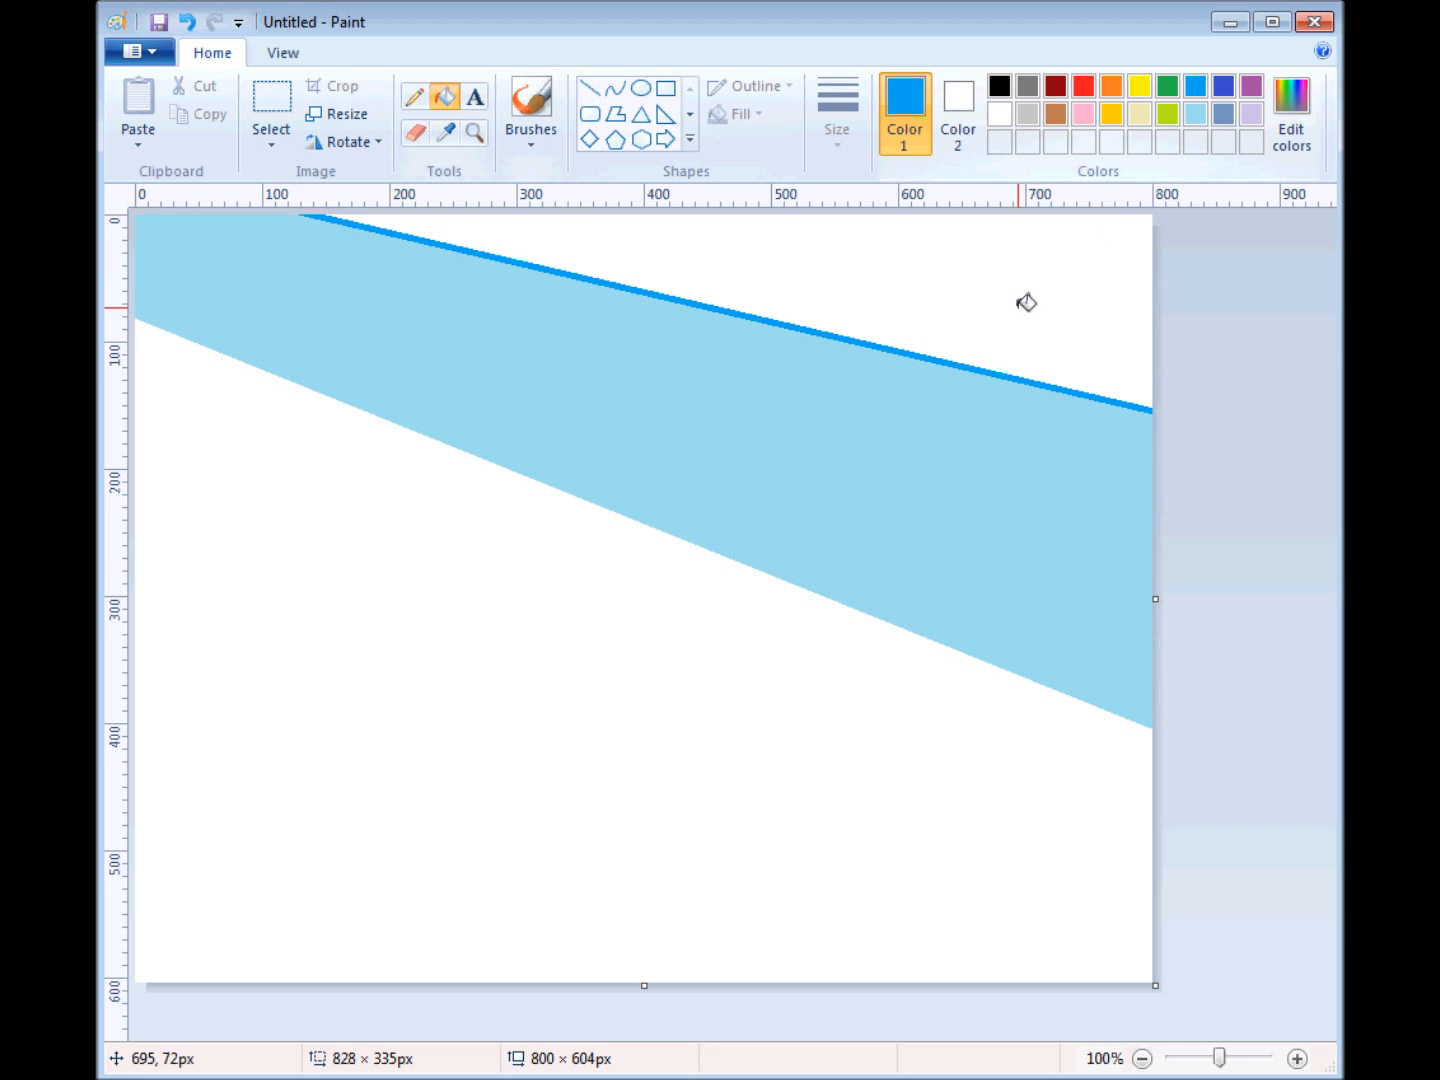
left_click(1022, 300)
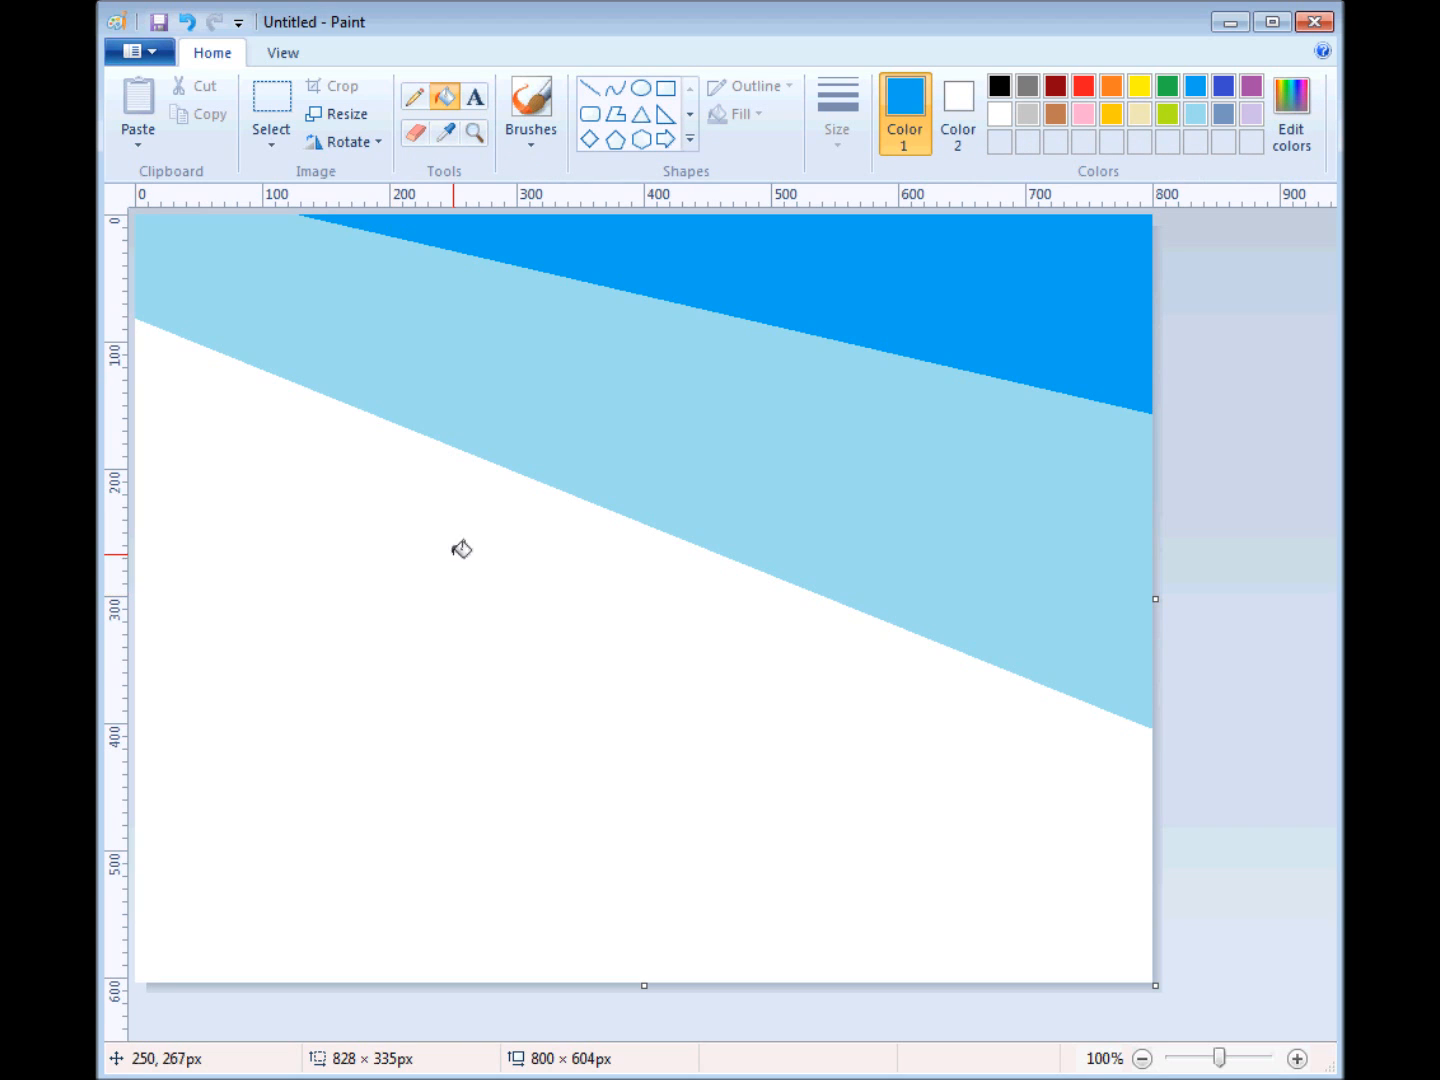
Resize the image to 1 pixel wide without maintaining the aspect ratio.
left_click(331, 110)
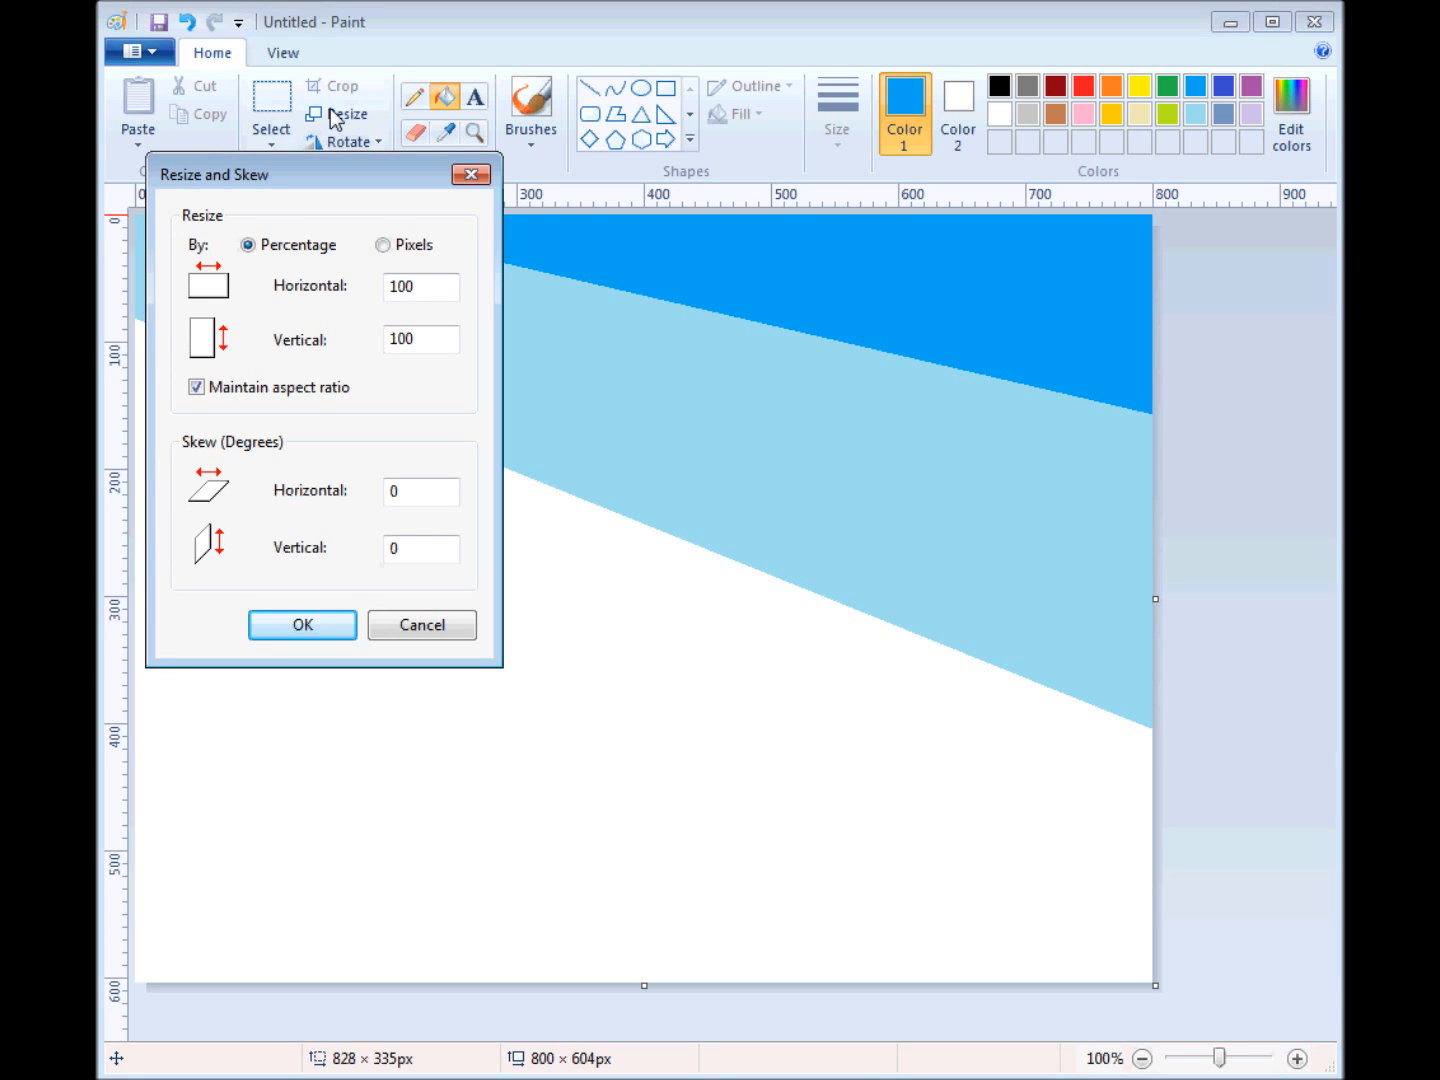
left_click(197, 388)
left_click(384, 246)
left_click(415, 282)
left_click_drag(433, 285, 358, 286)
type("1")
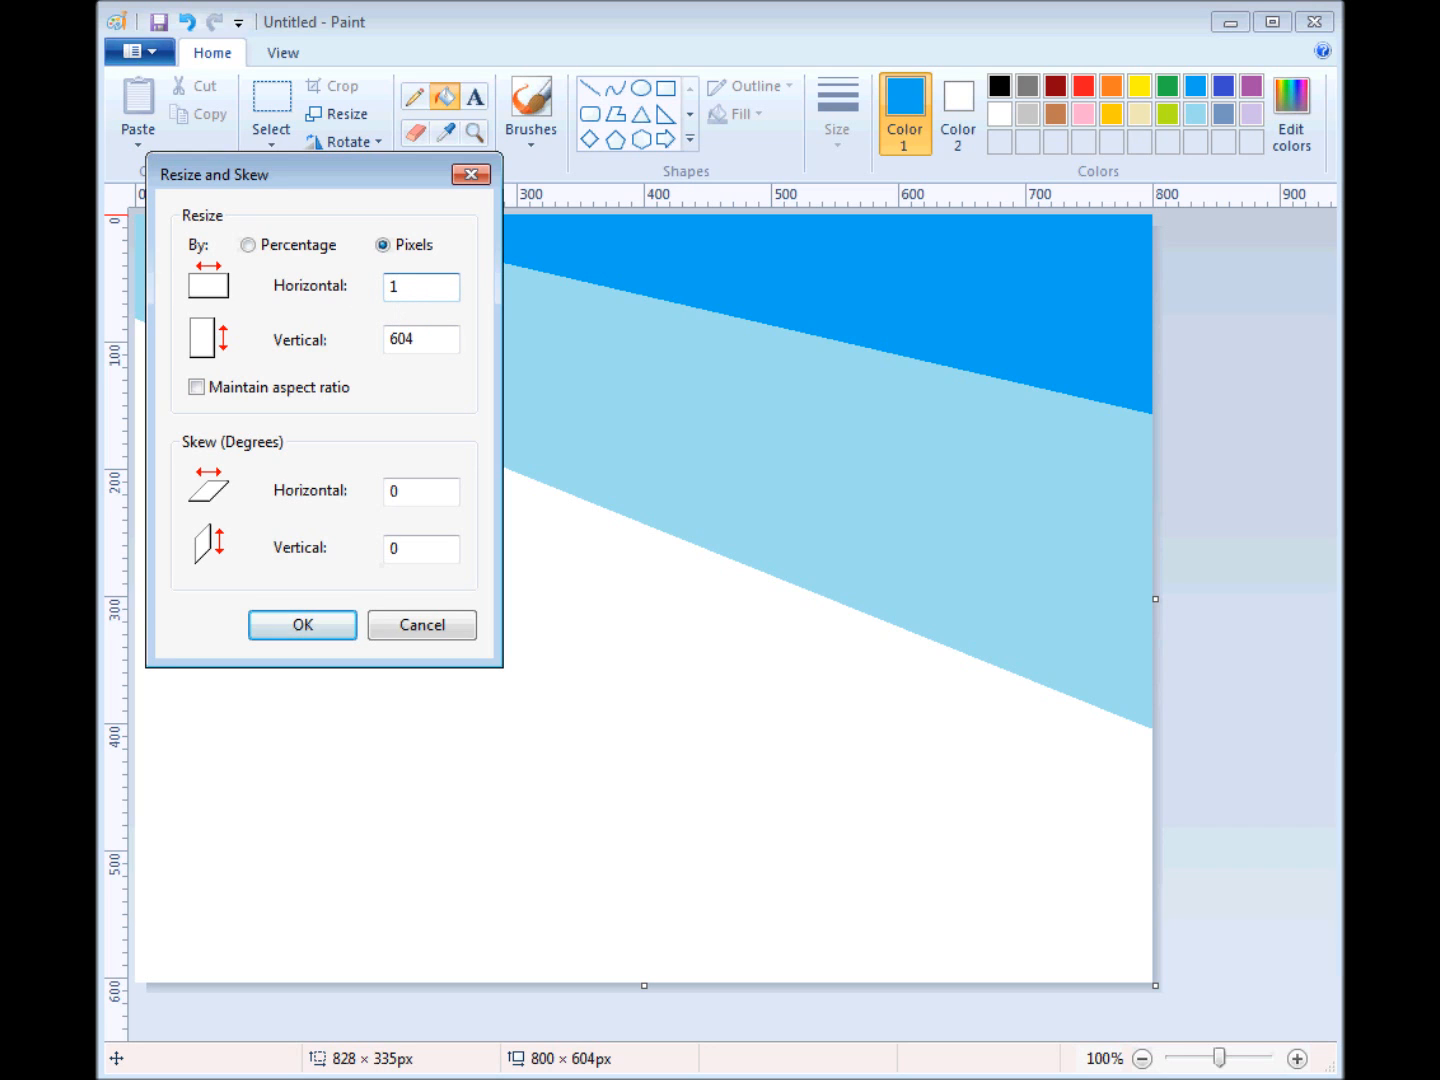
left_click(307, 623)
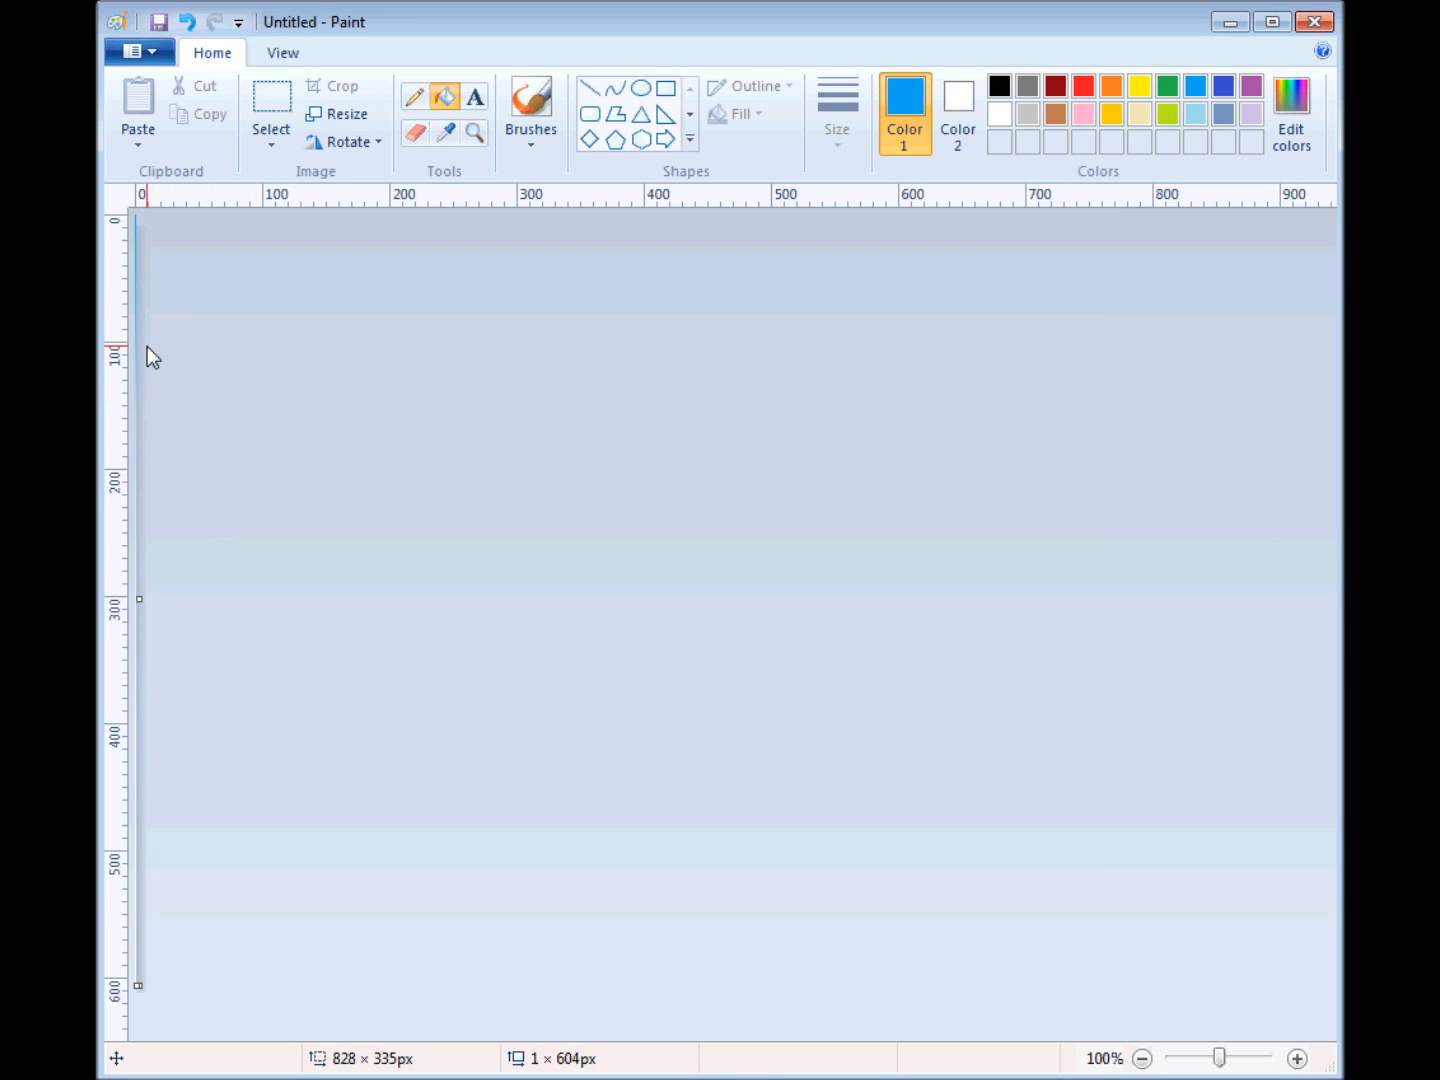
Stretch the image to a width of 800 pixels with the aspect ratio unlocked.
left_click(322, 121)
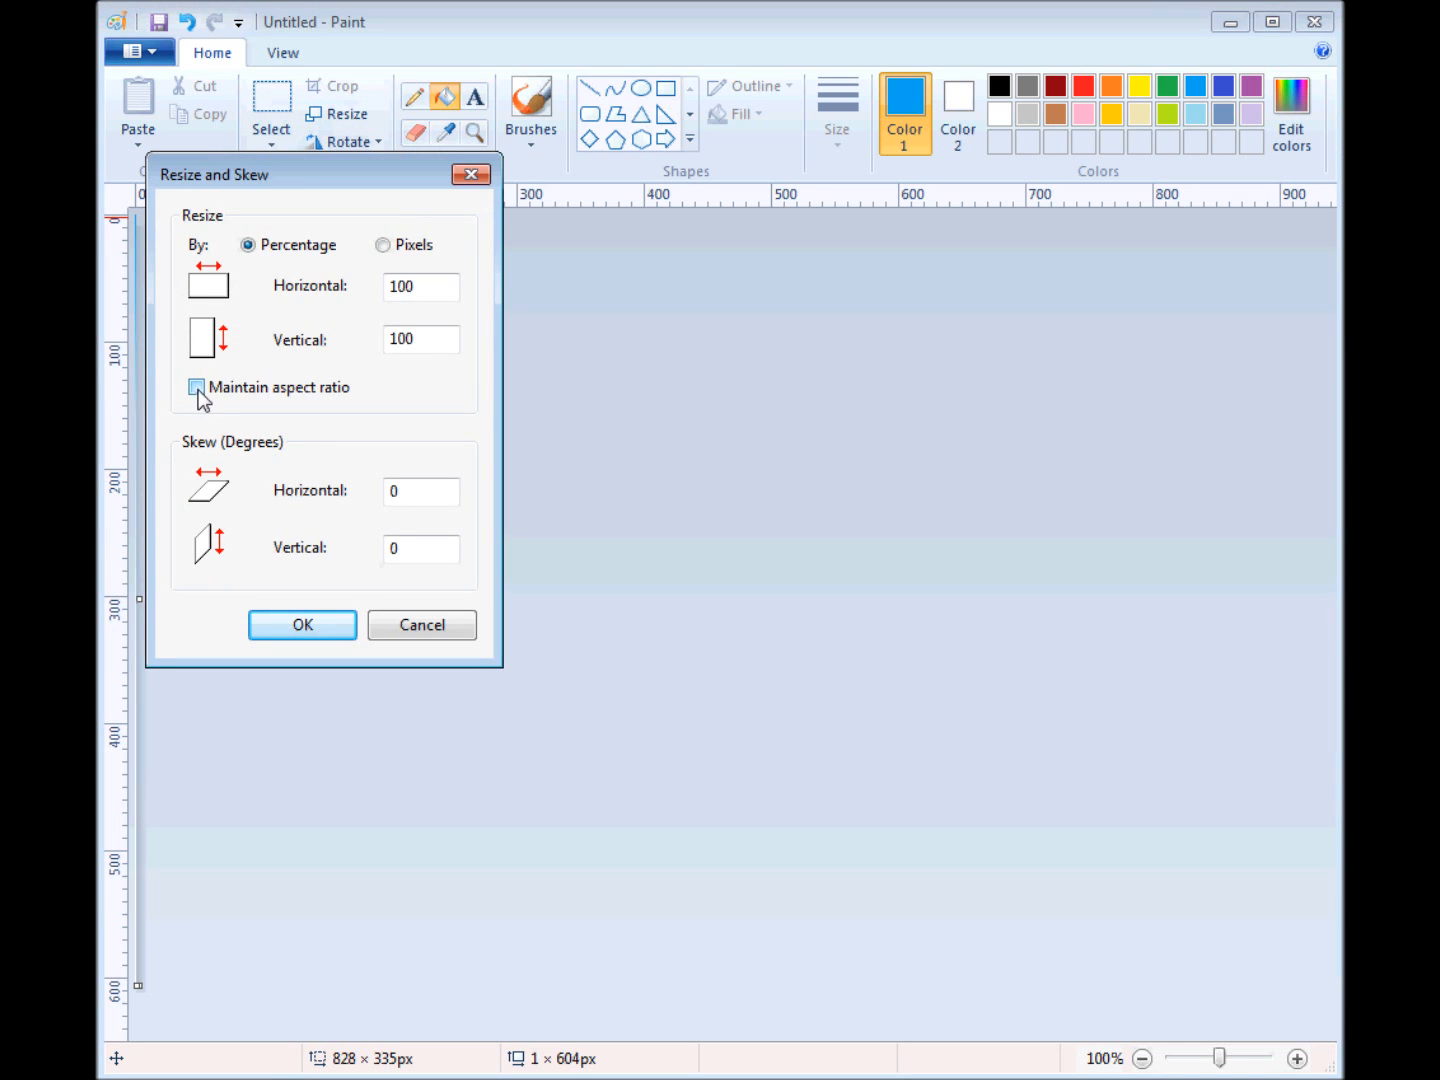
left_click(383, 246)
double_click(405, 287)
type("800")
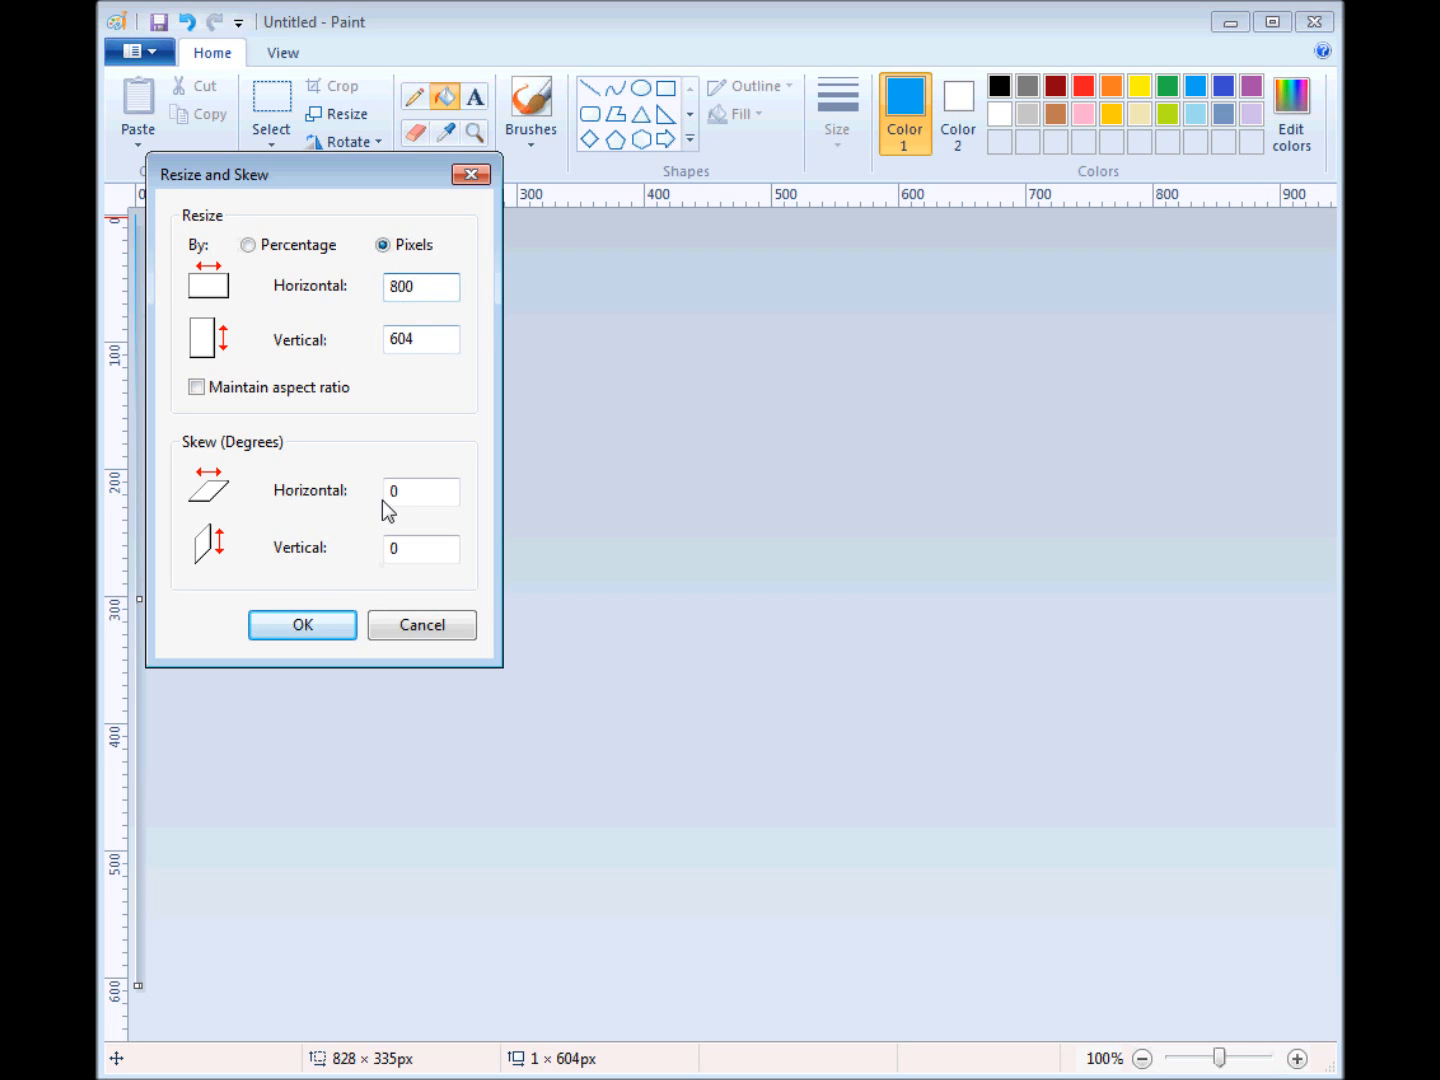
left_click(300, 624)
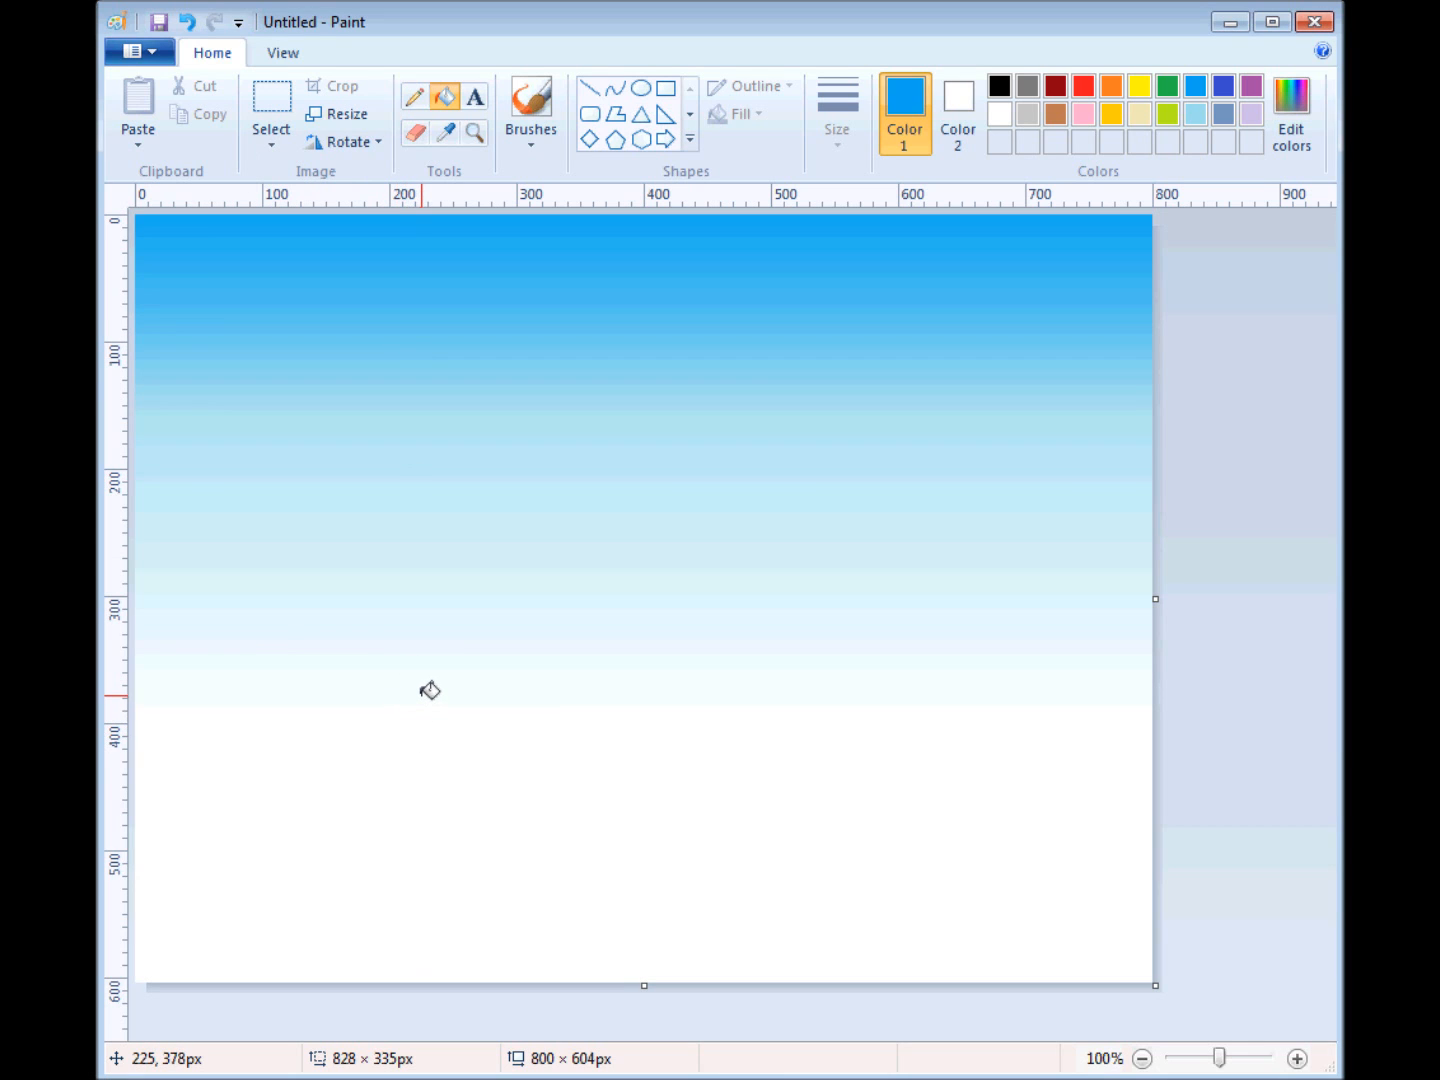
Undo the resizes, fills and lines back to a blank canvas.
key("ctrl+z")
key("ctrl+z")
key("ctrl+z")
key("ctrl+z")
key("ctrl+z")
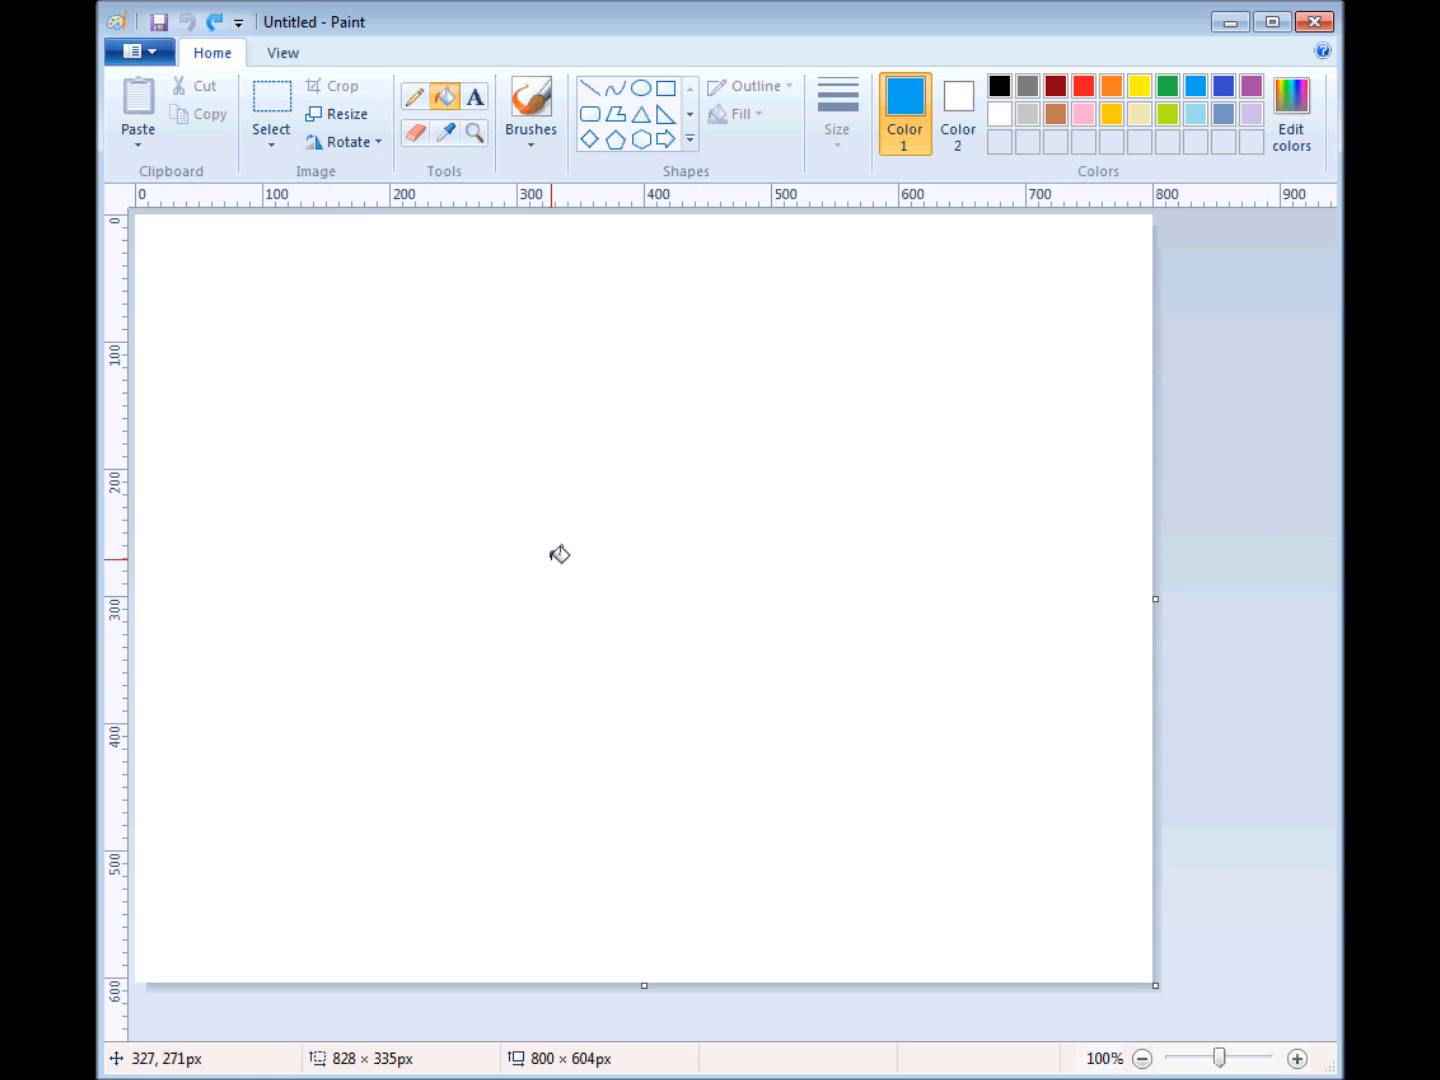
Draw a black descending diagonal line about 828 × 294 px and an indigo horizontal line about 810 px long across the canvas from its lower end.
left_click(1000, 88)
left_click(590, 89)
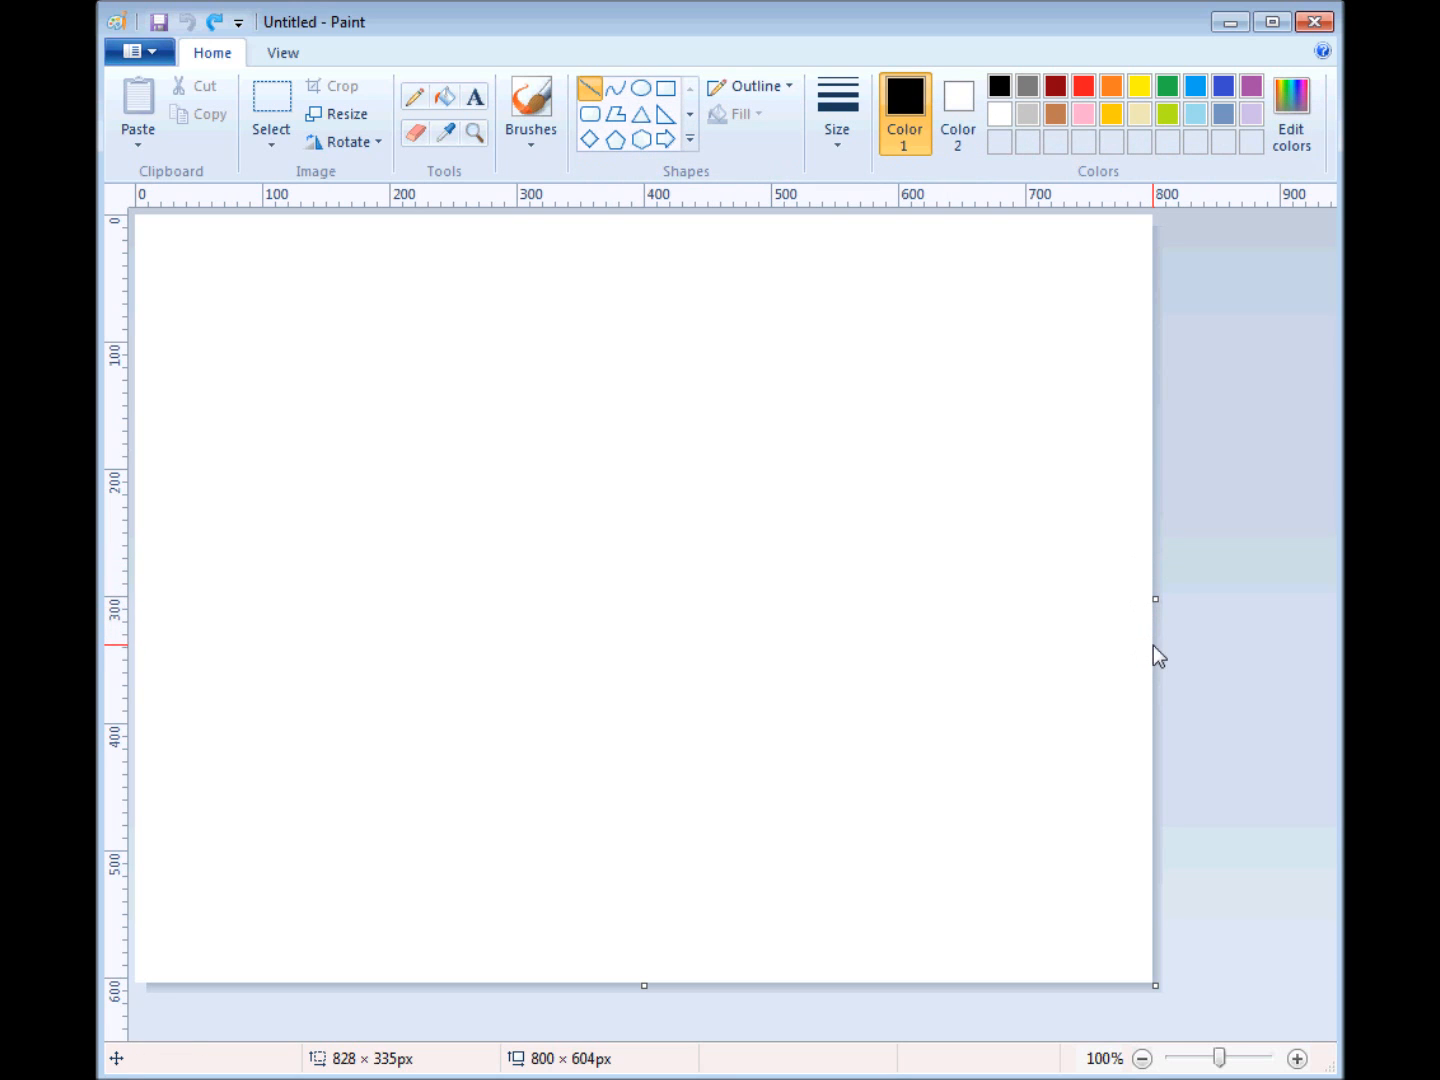
left_click_drag(1150, 638, 101, 259)
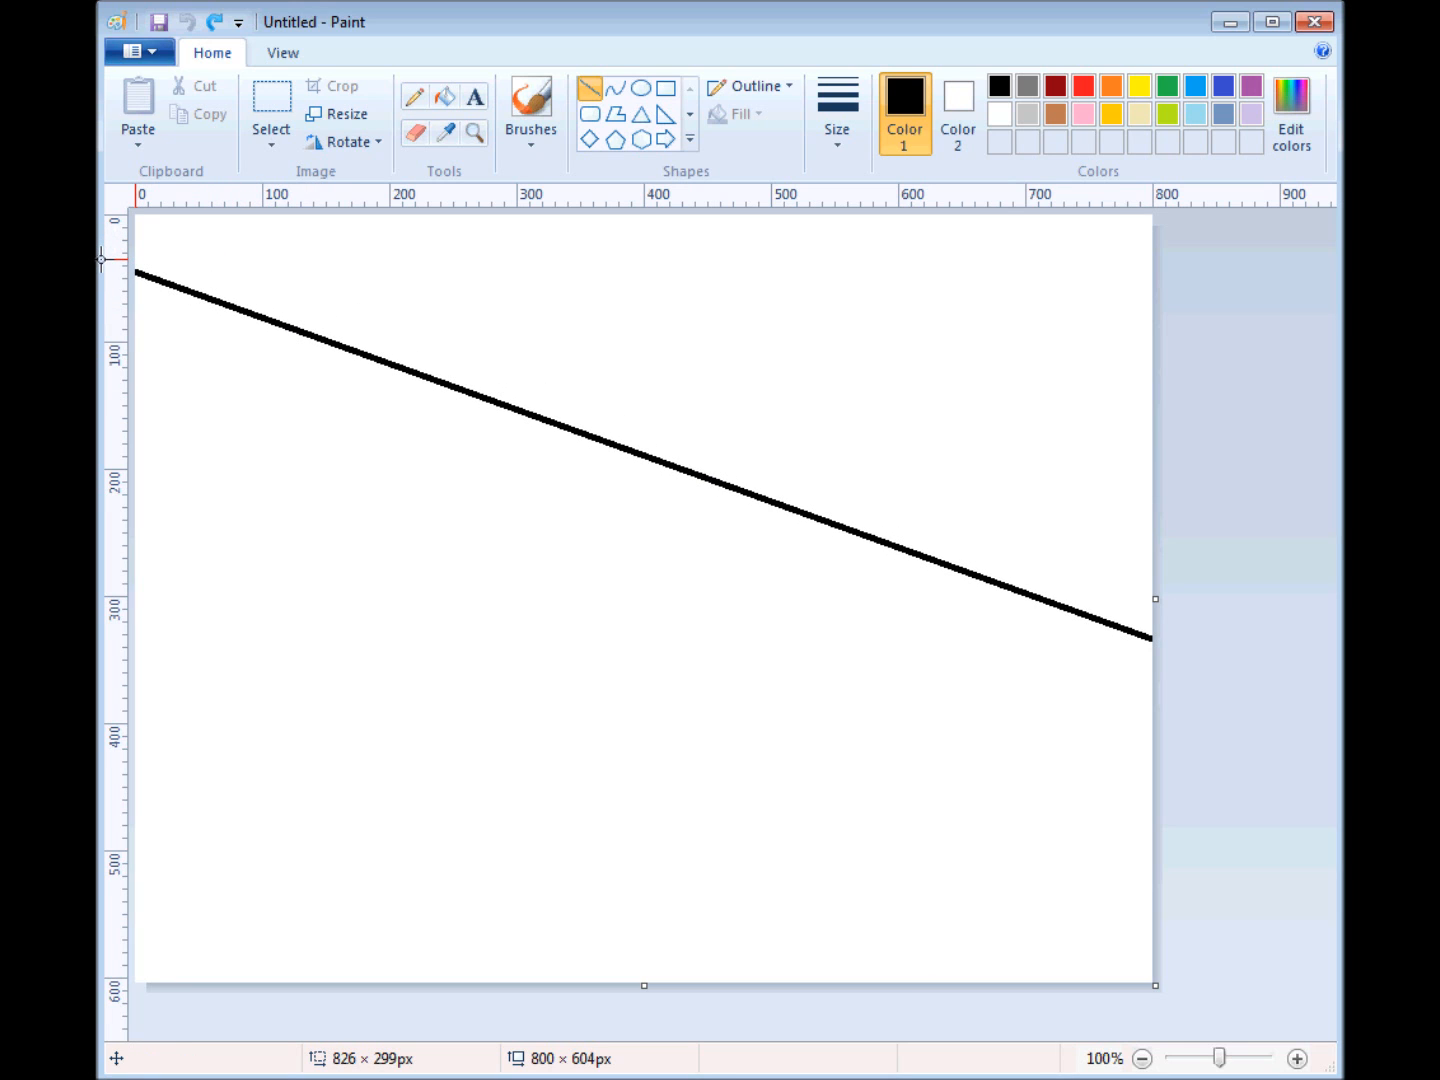
left_click_drag(101, 259, 106, 264)
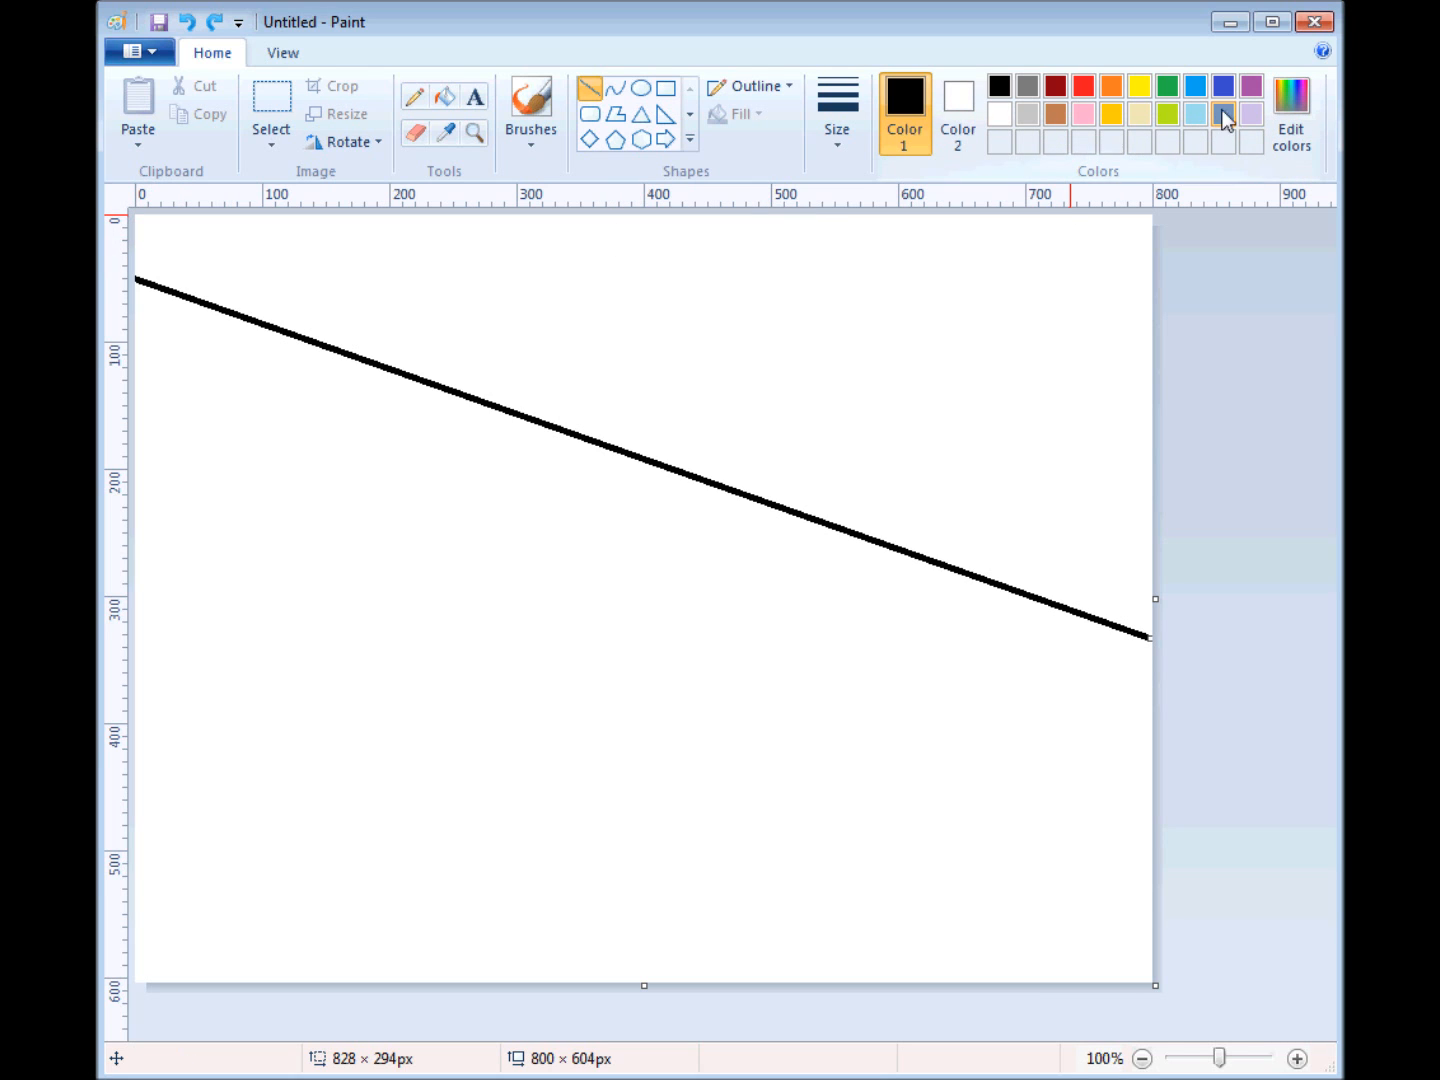
left_click(1225, 88)
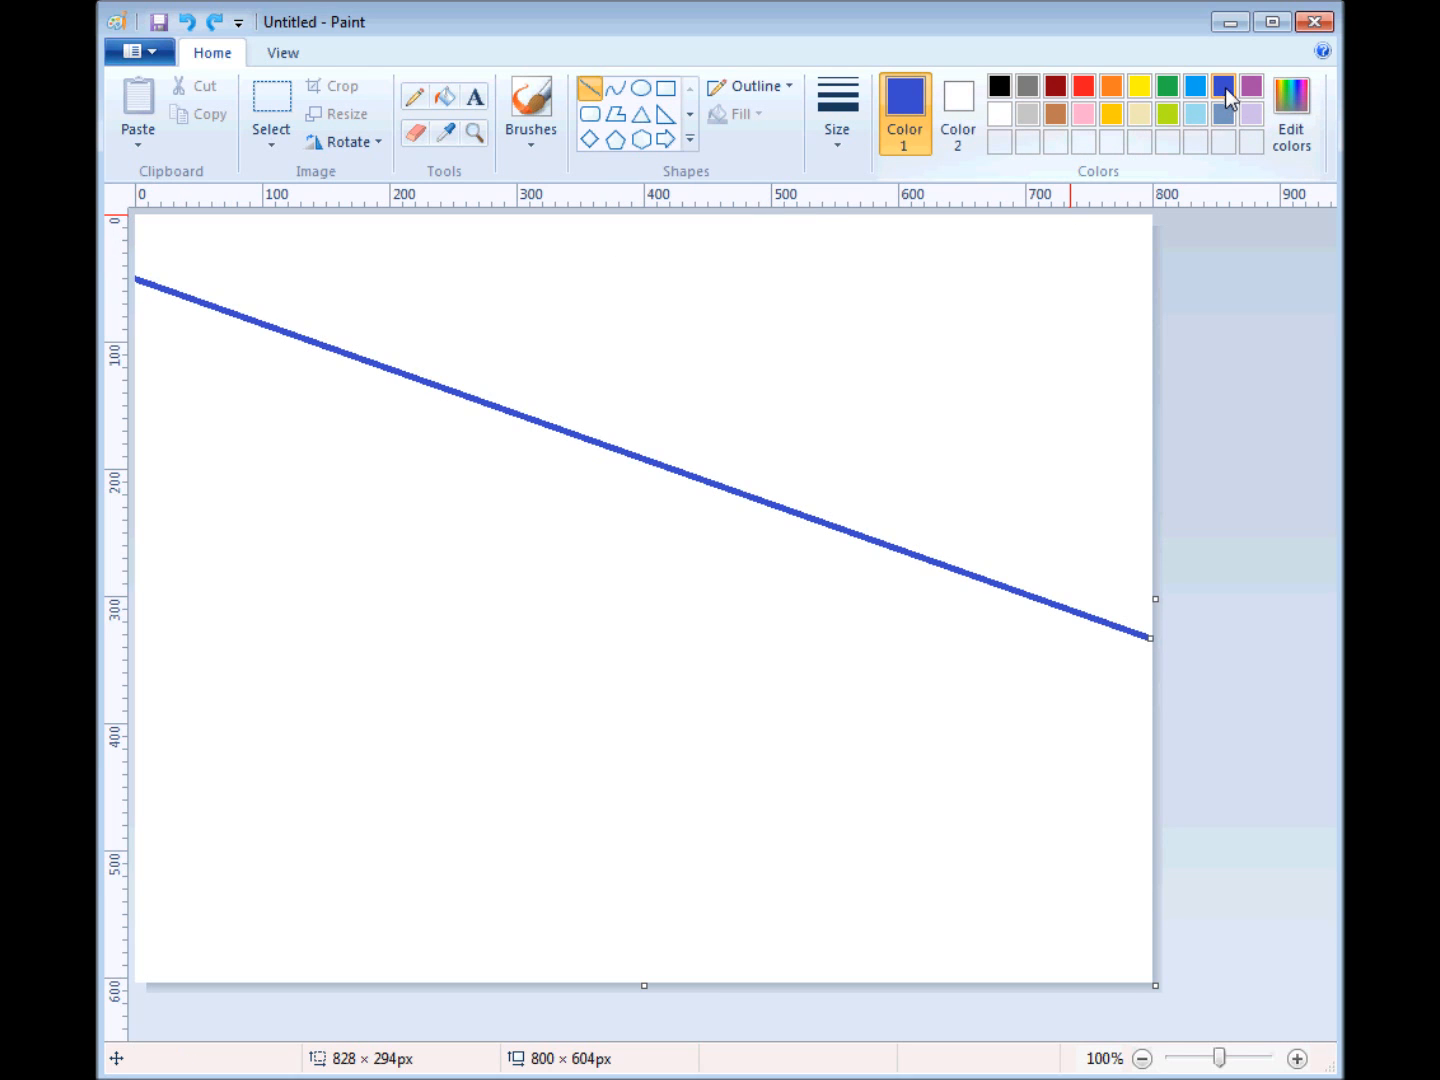
left_click(999, 88)
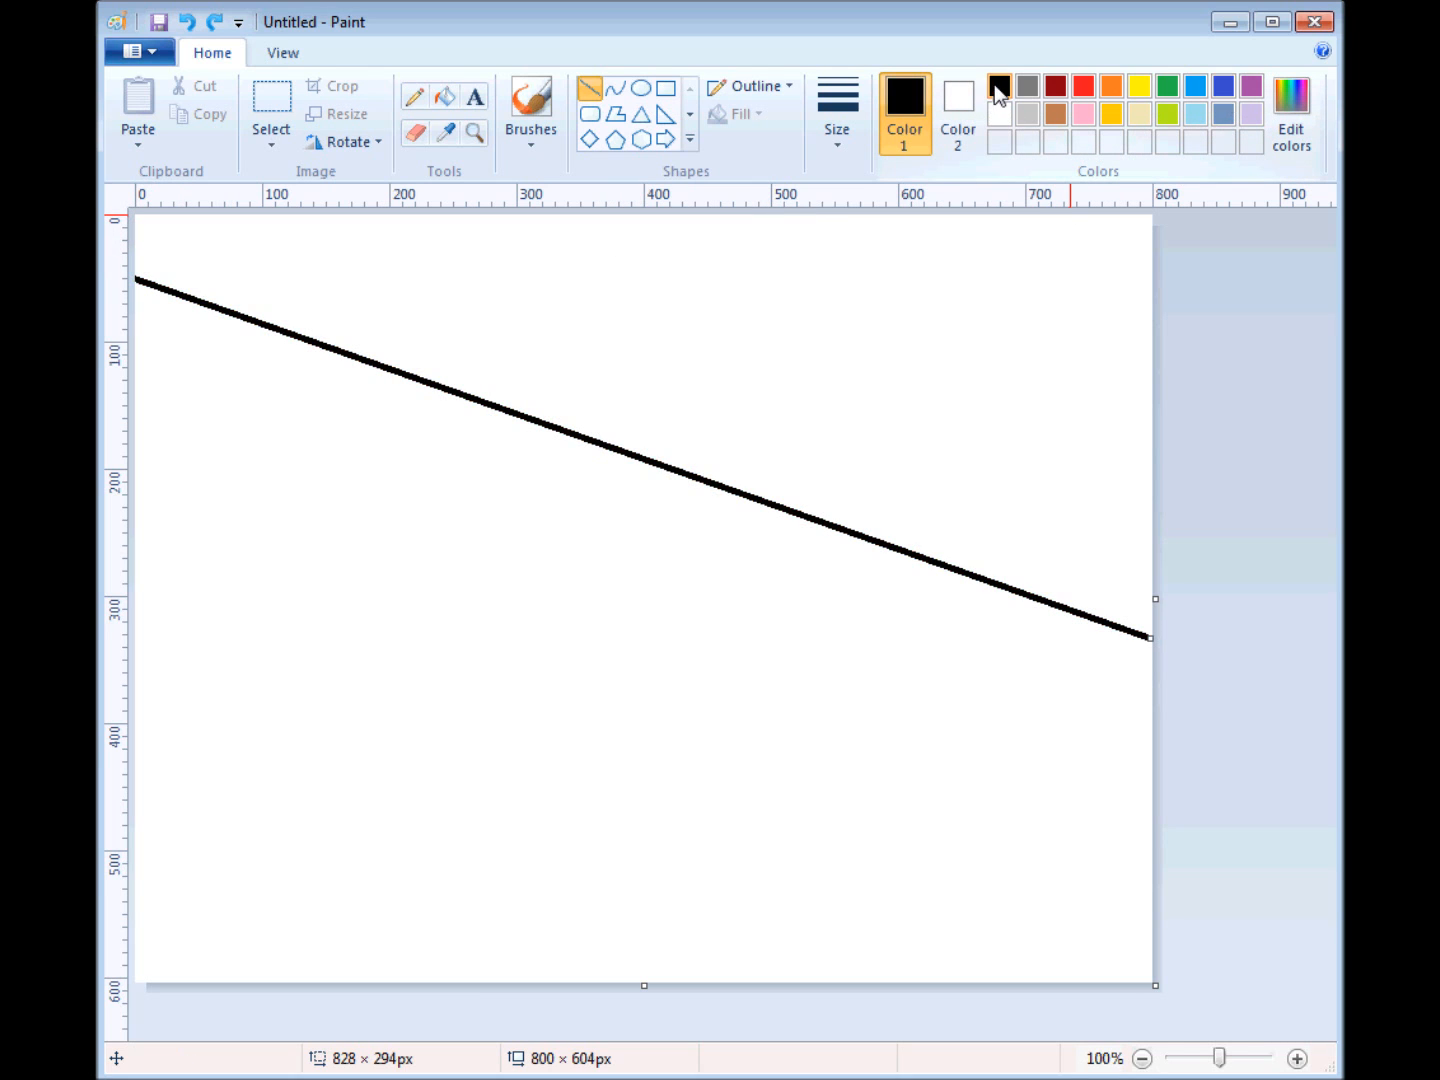
left_click(916, 361)
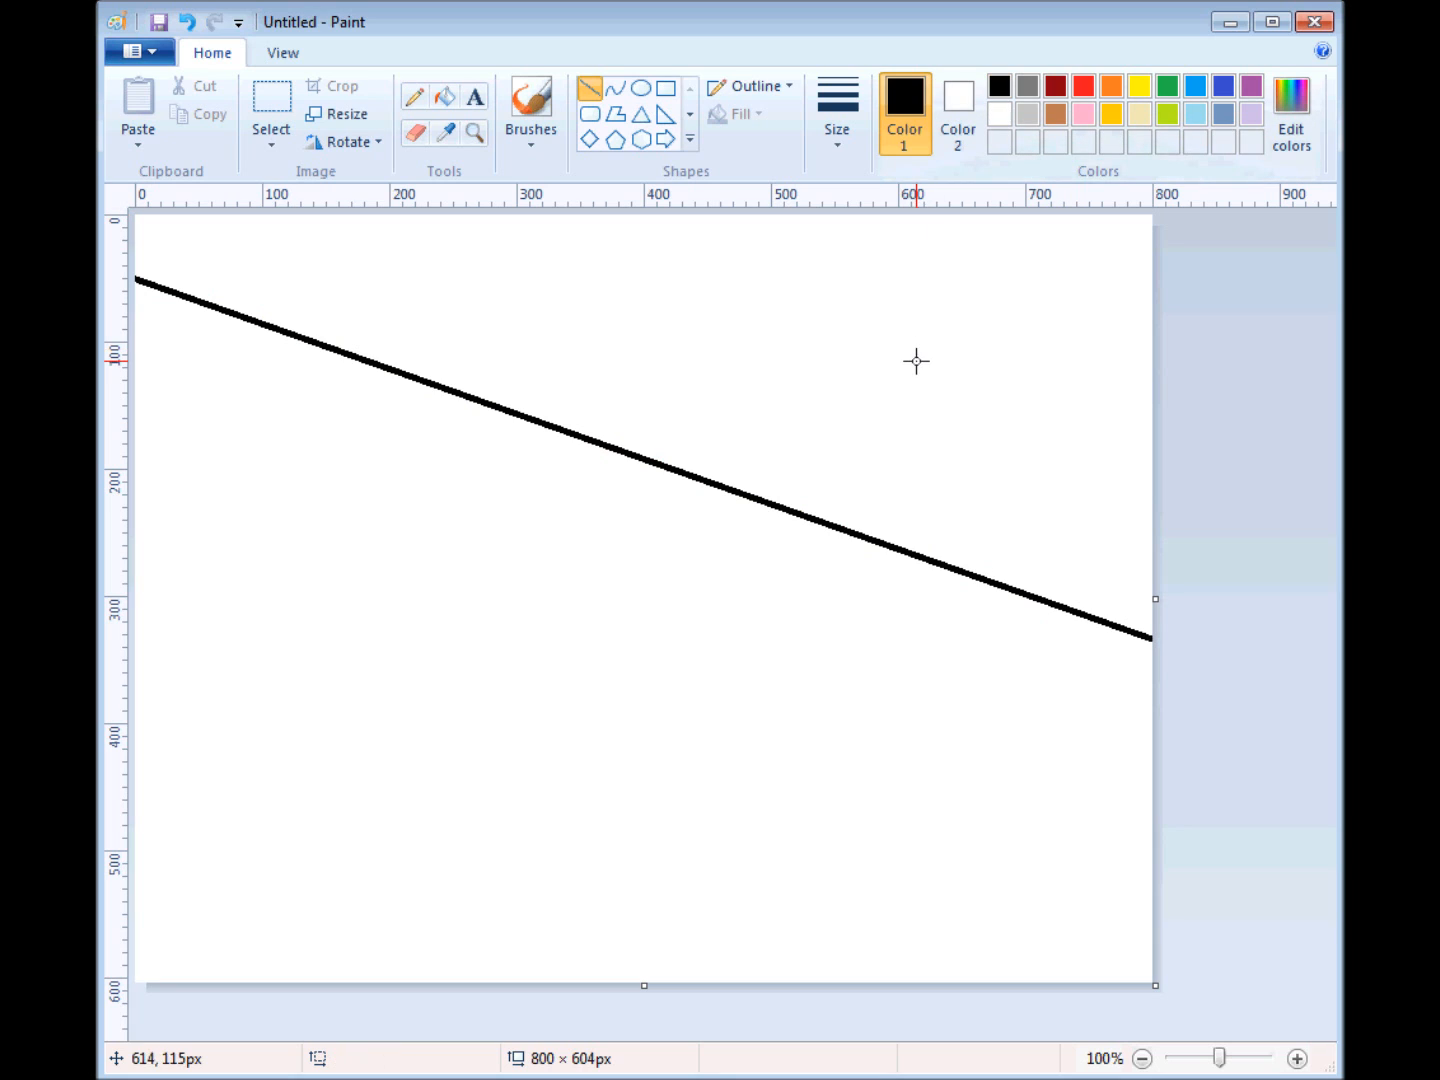
left_click(1226, 90)
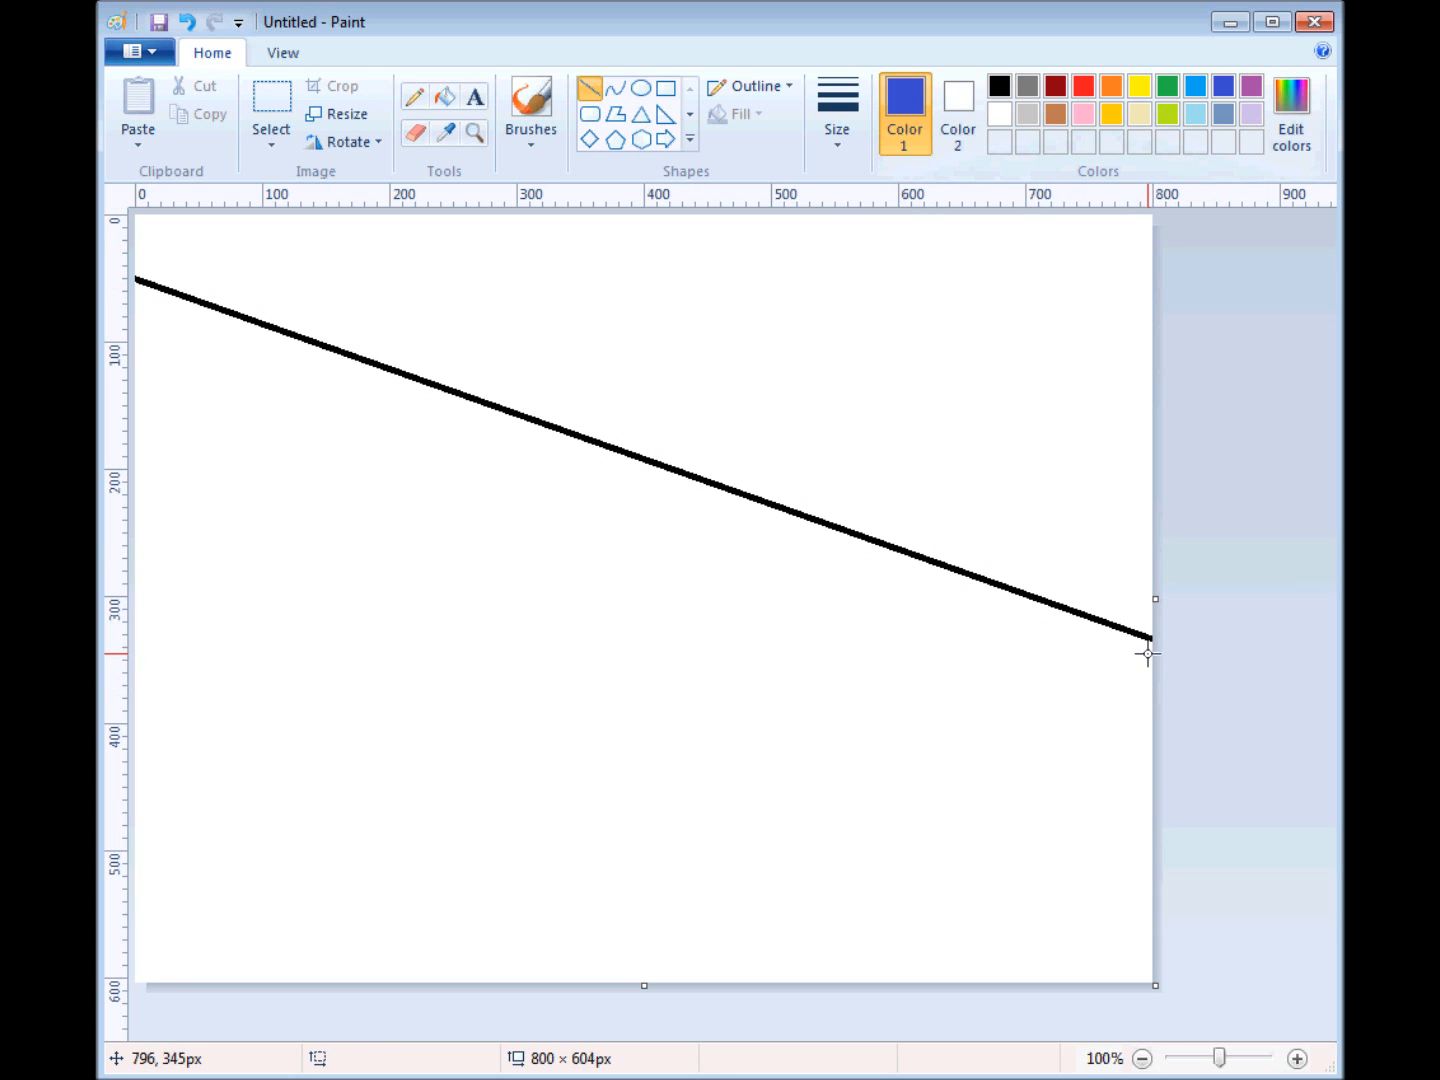
left_click_drag(1152, 645, 125, 644)
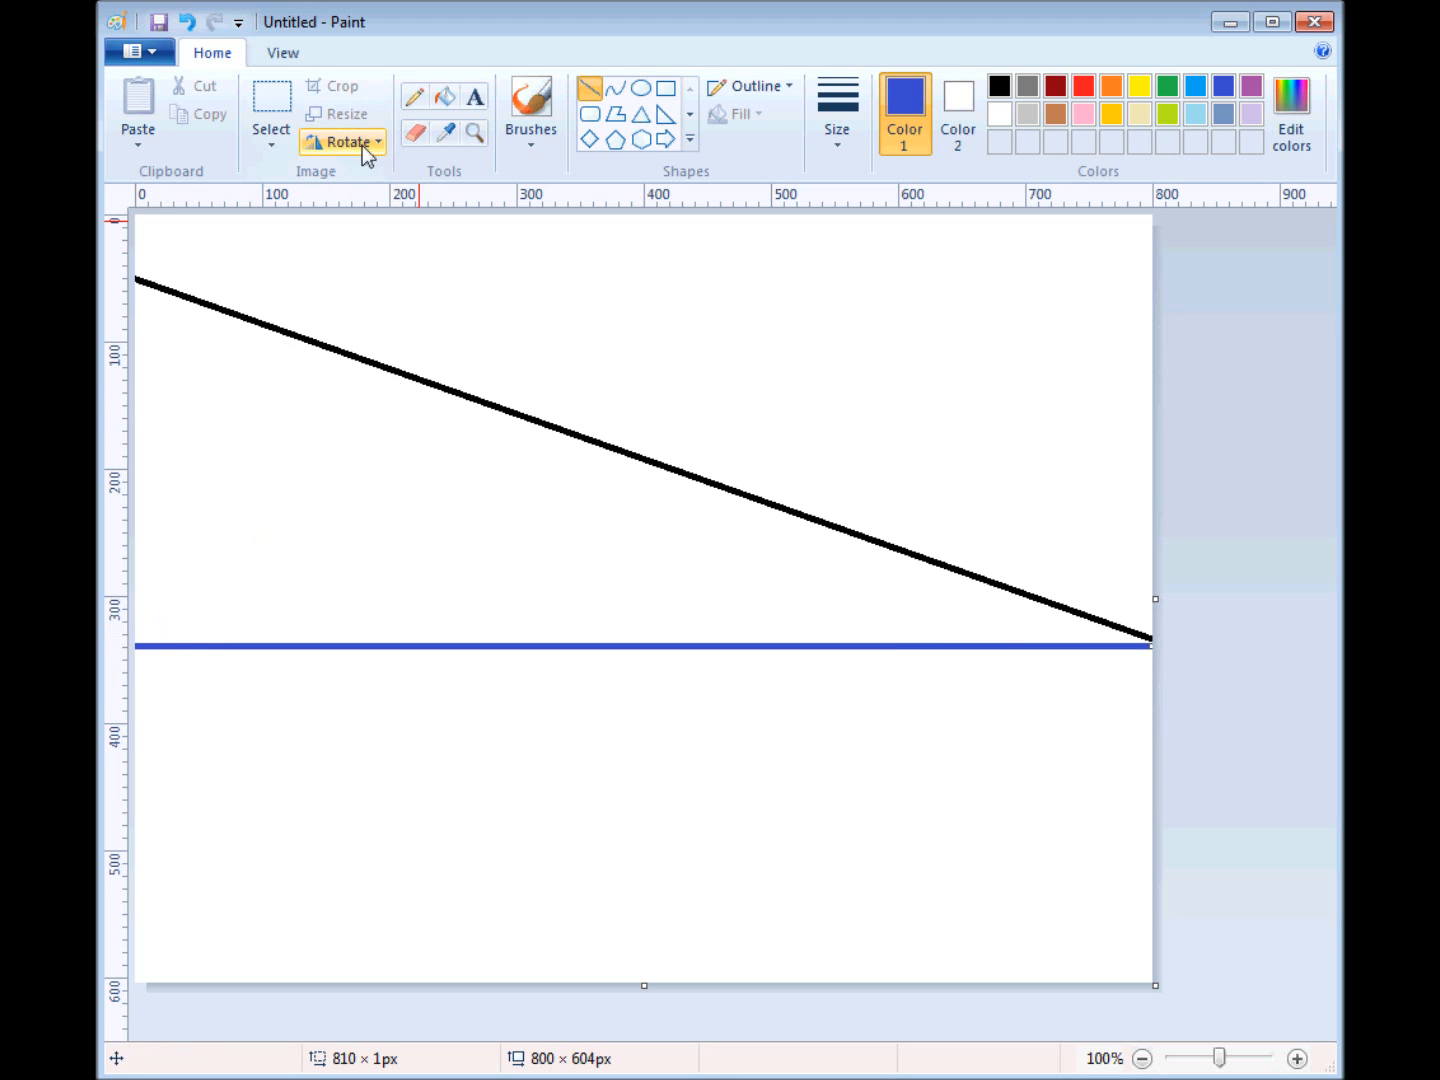
Fill the triangle between the two lines with indigo and the area above the diagonal with black.
left_click(458, 108)
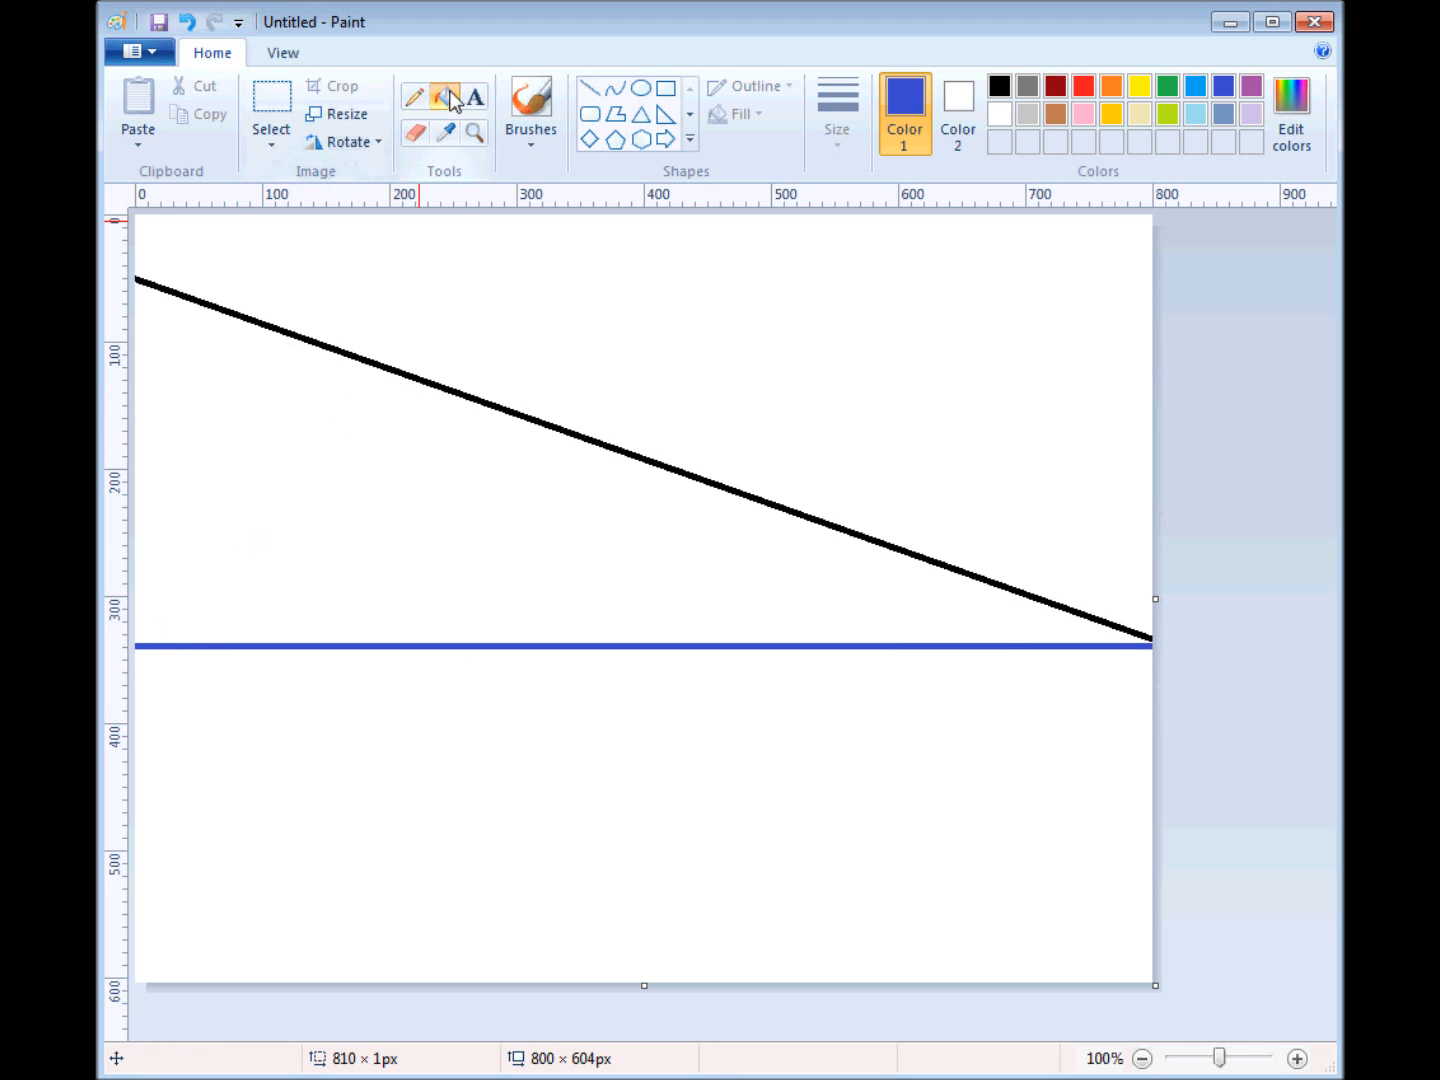
left_click(467, 400)
left_click(999, 86)
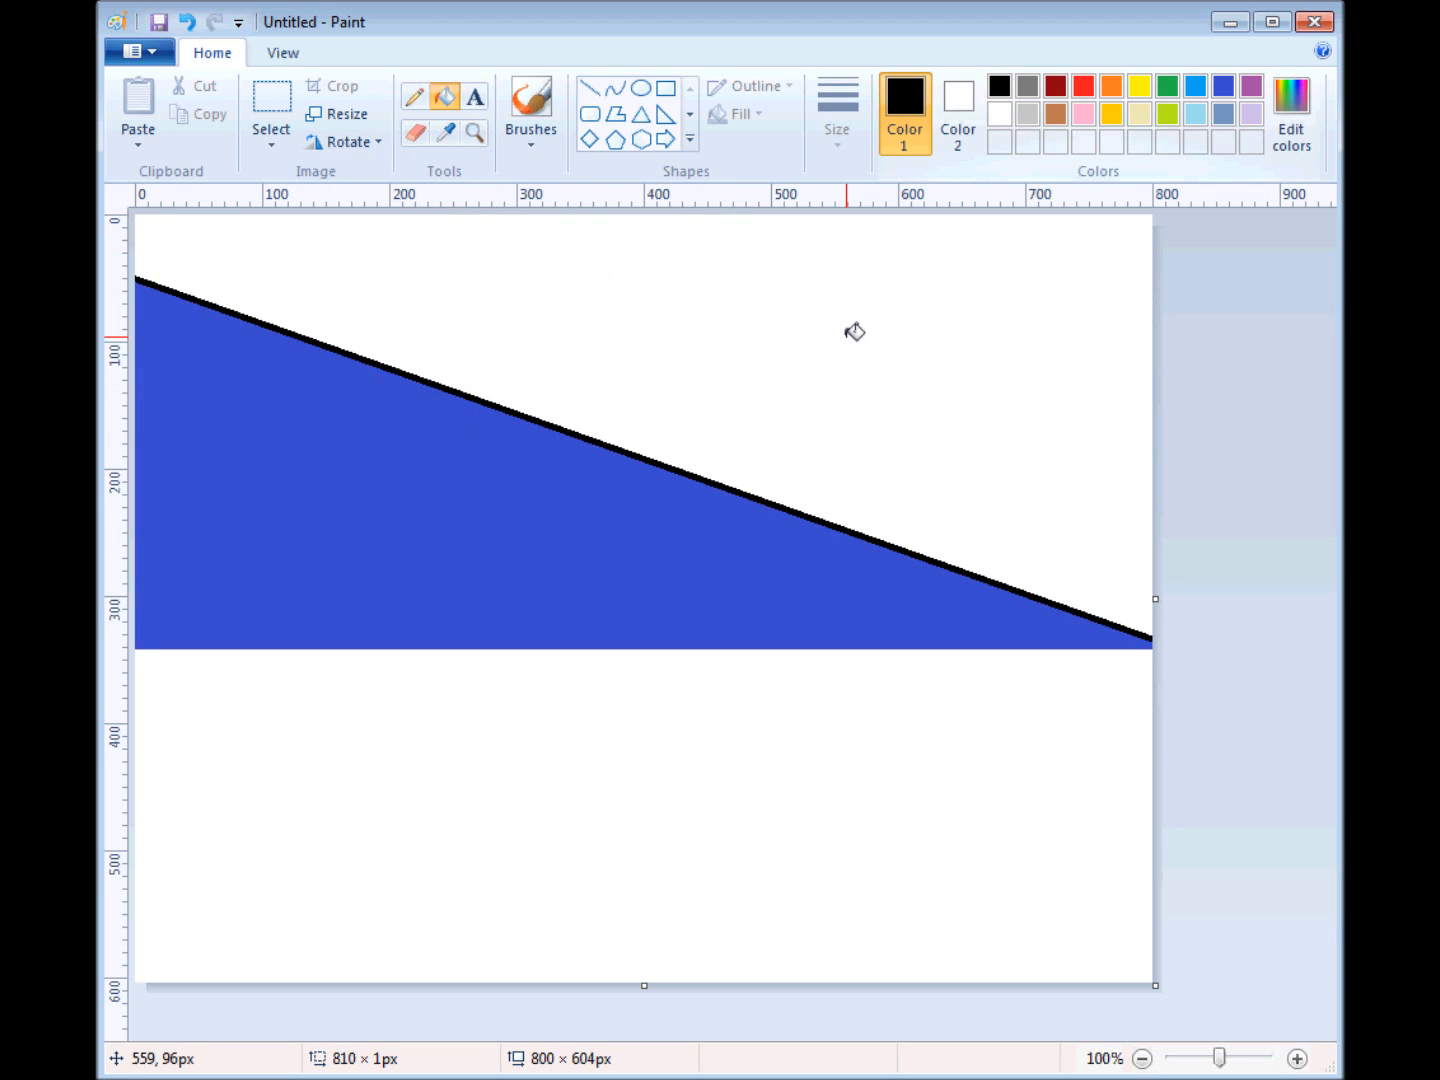
left_click(855, 332)
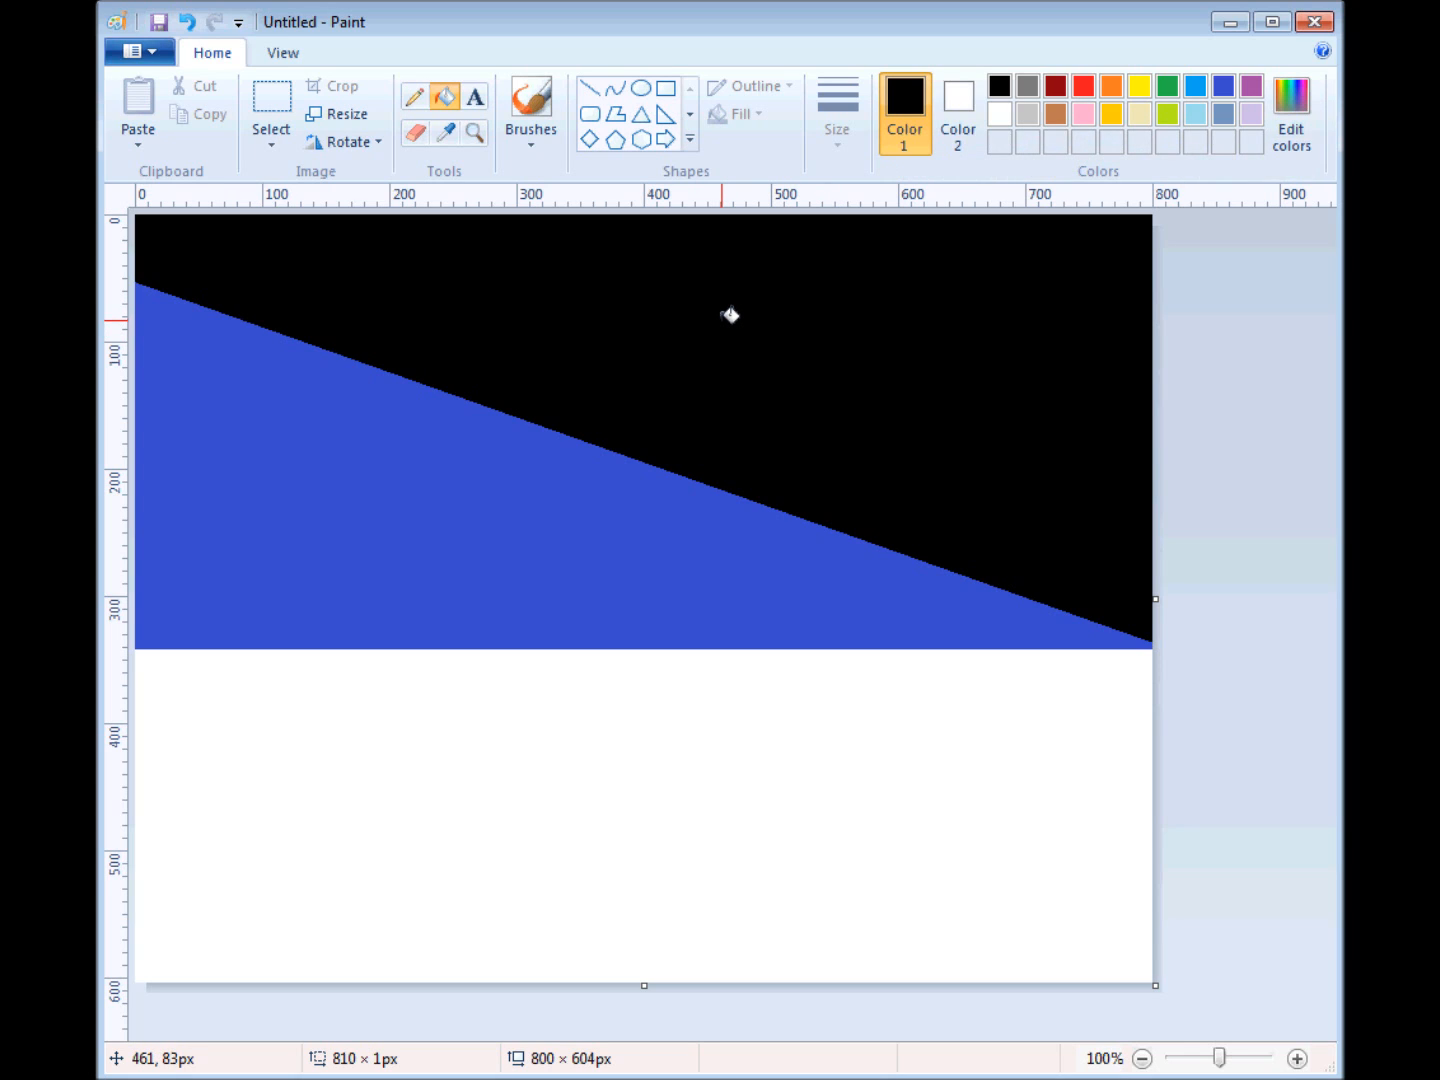
Shrink the black, indigo and white image to a width of 1 pixel with the aspect ratio unlocked.
left_click(326, 120)
left_click(197, 387)
left_click(380, 247)
left_click_drag(420, 285, 347, 286)
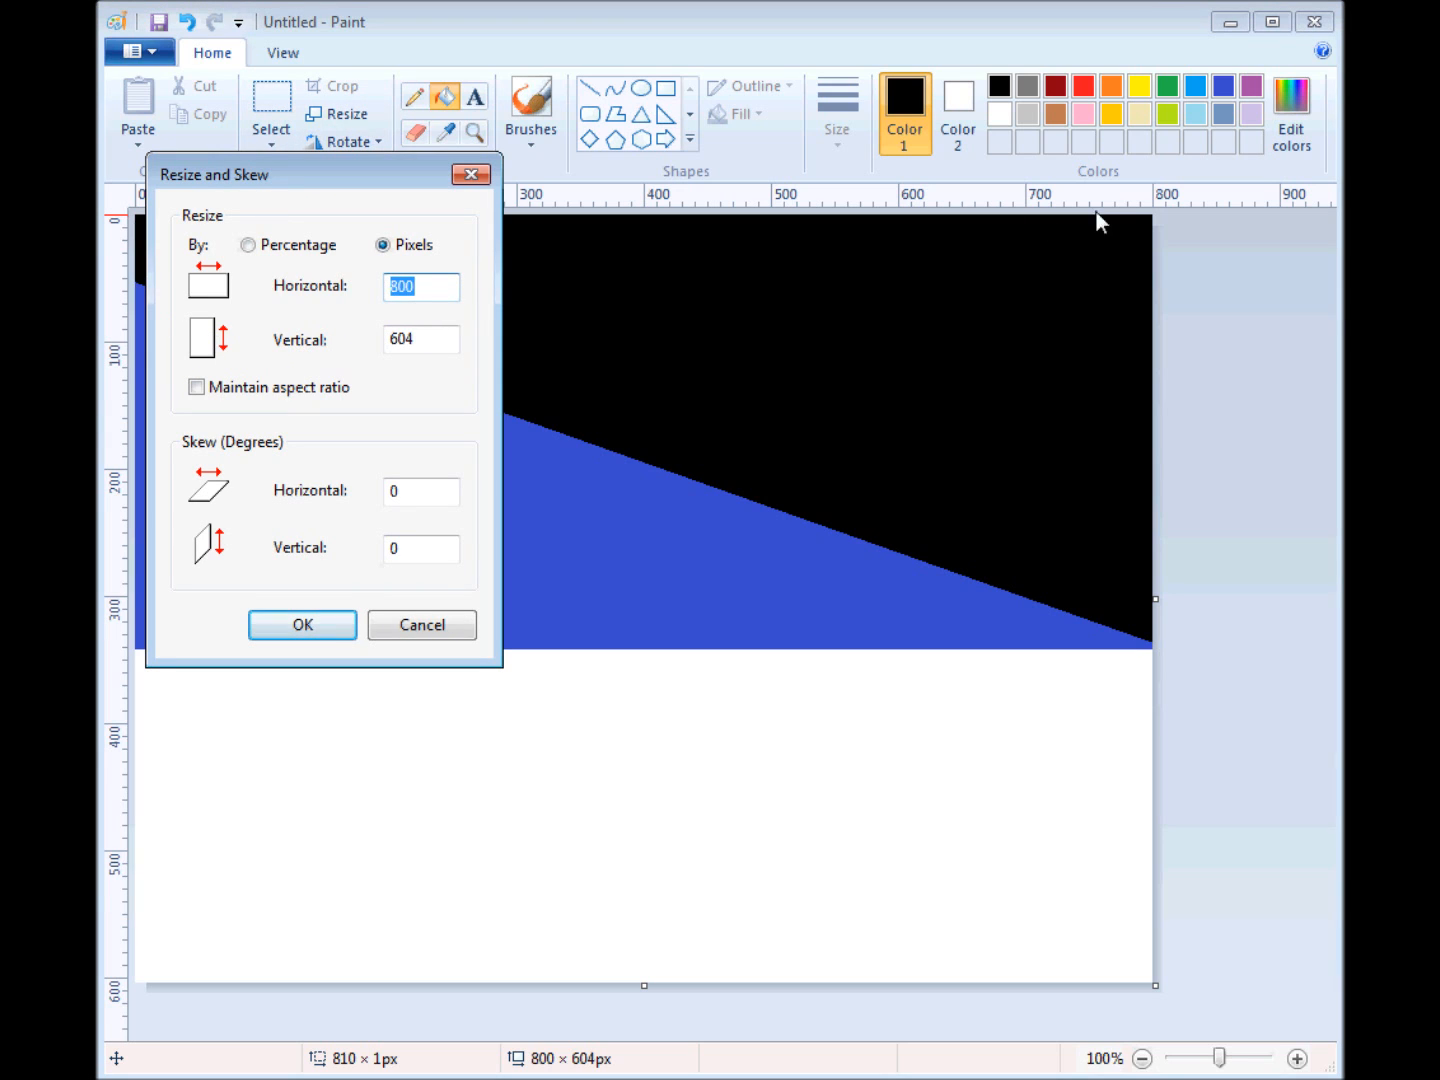
type("1")
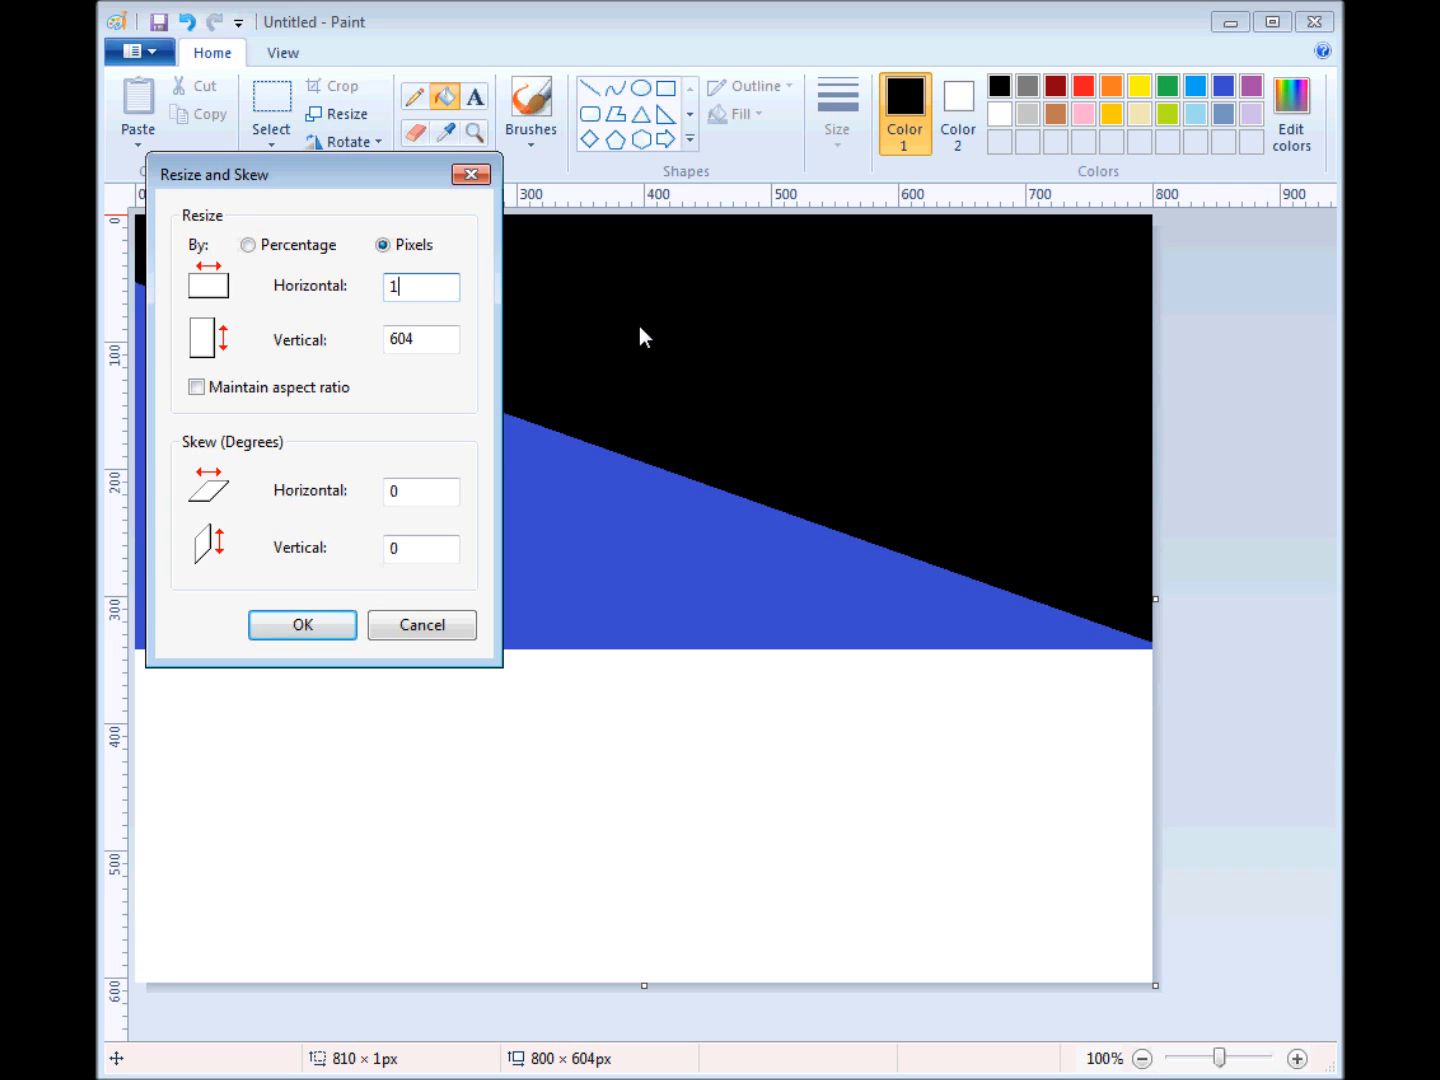
left_click(300, 625)
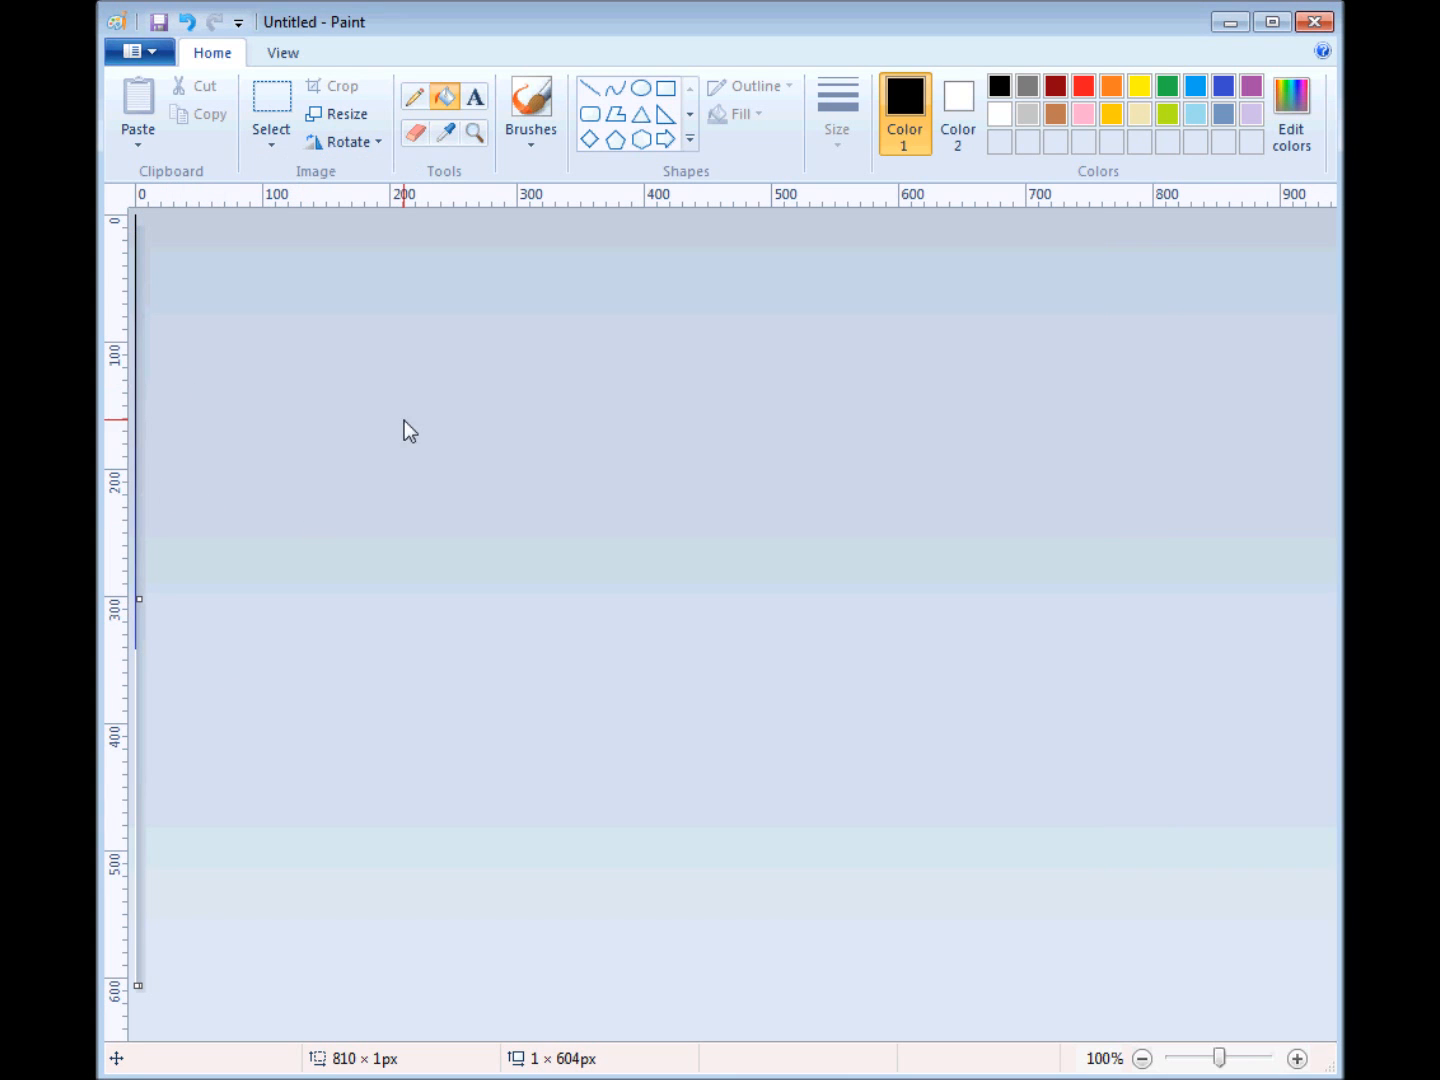
Stretch the 1-pixel-wide black and indigo image to a width of 800 pixels.
left_click(340, 118)
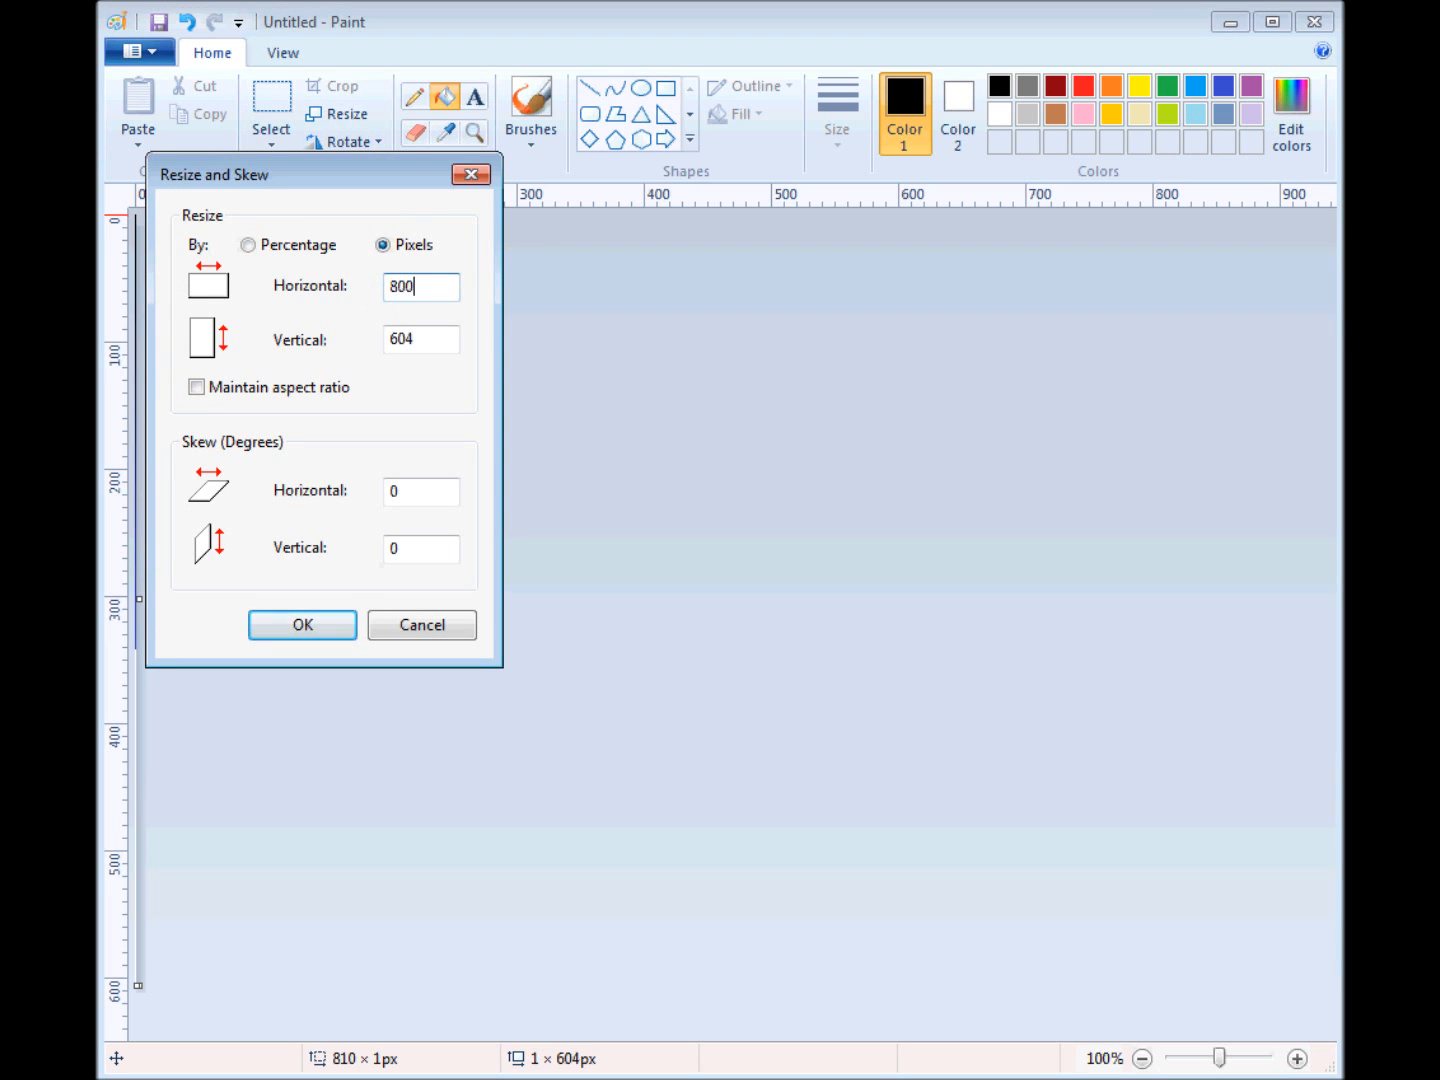
left_click(322, 626)
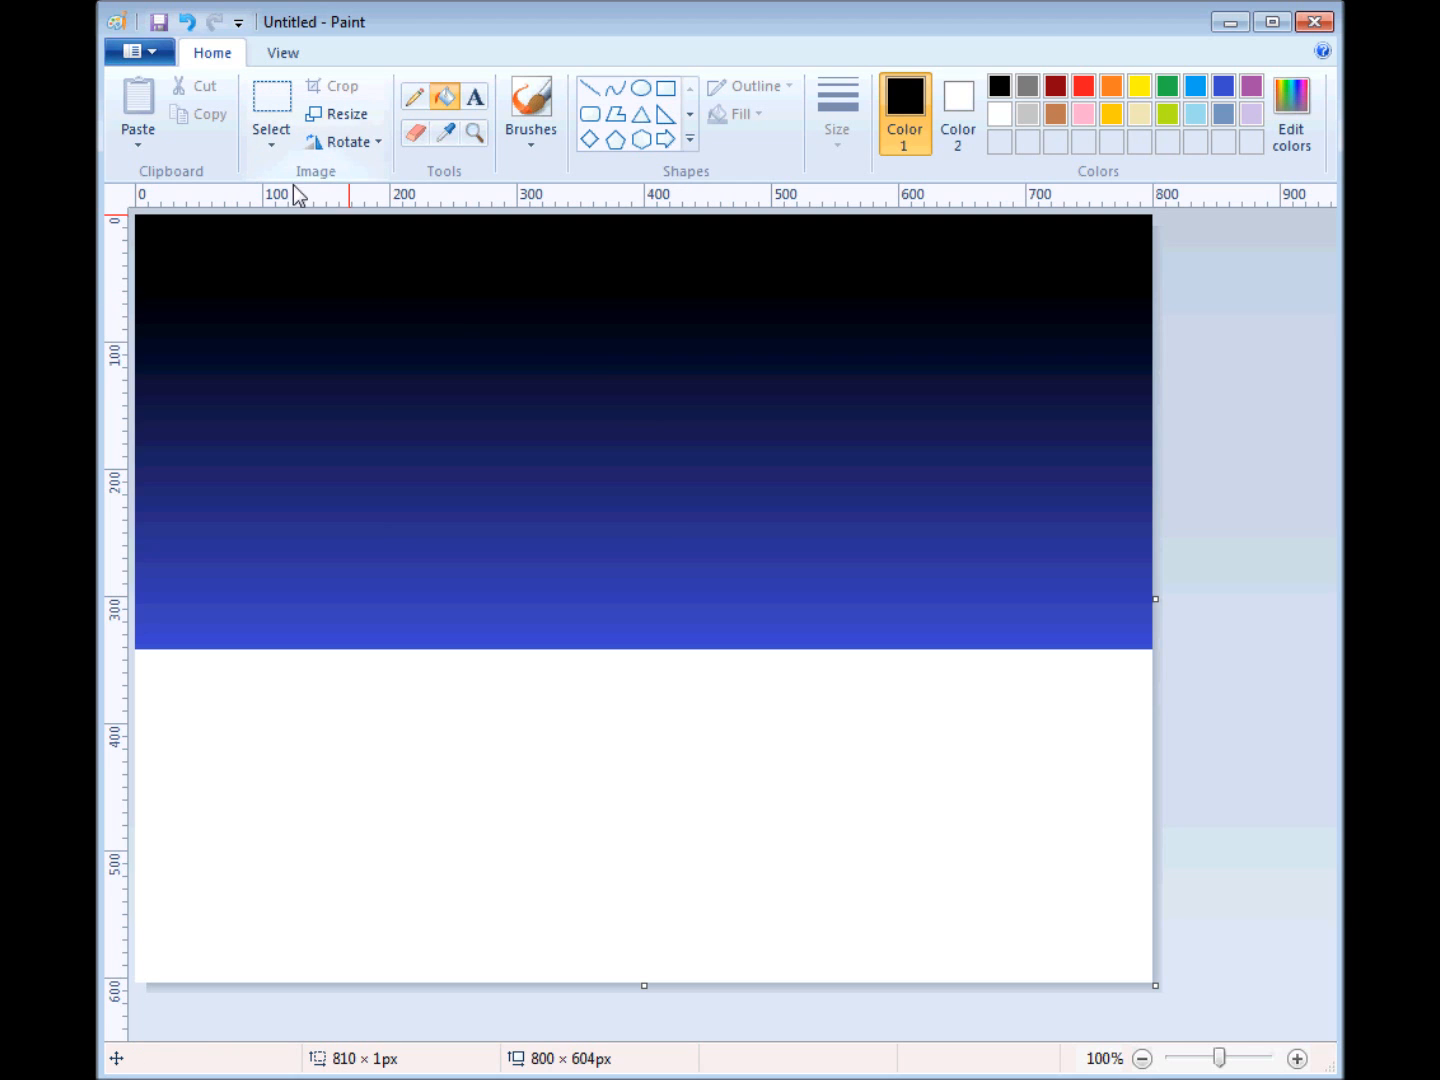
Undo both resizes, the black and indigo fills and the lines back to a blank canvas.
key("ctrl+z")
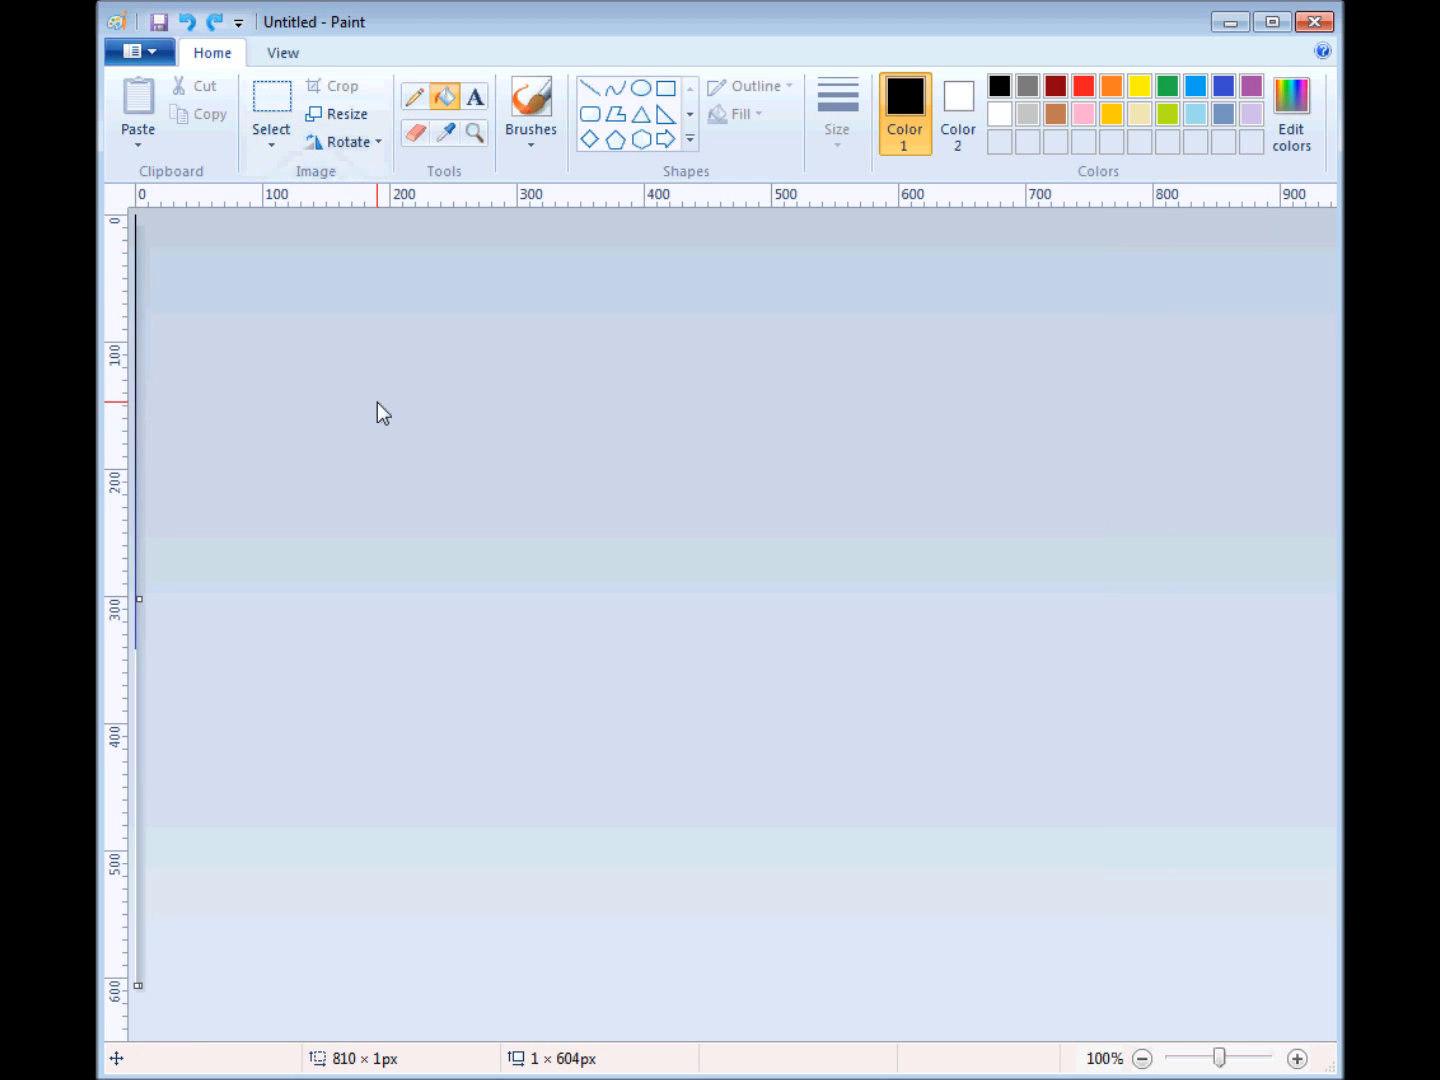
key("ctrl+z")
key("ctrl+z")
key("ctrl+z")
key("ctrl+z")
key("ctrl+z")
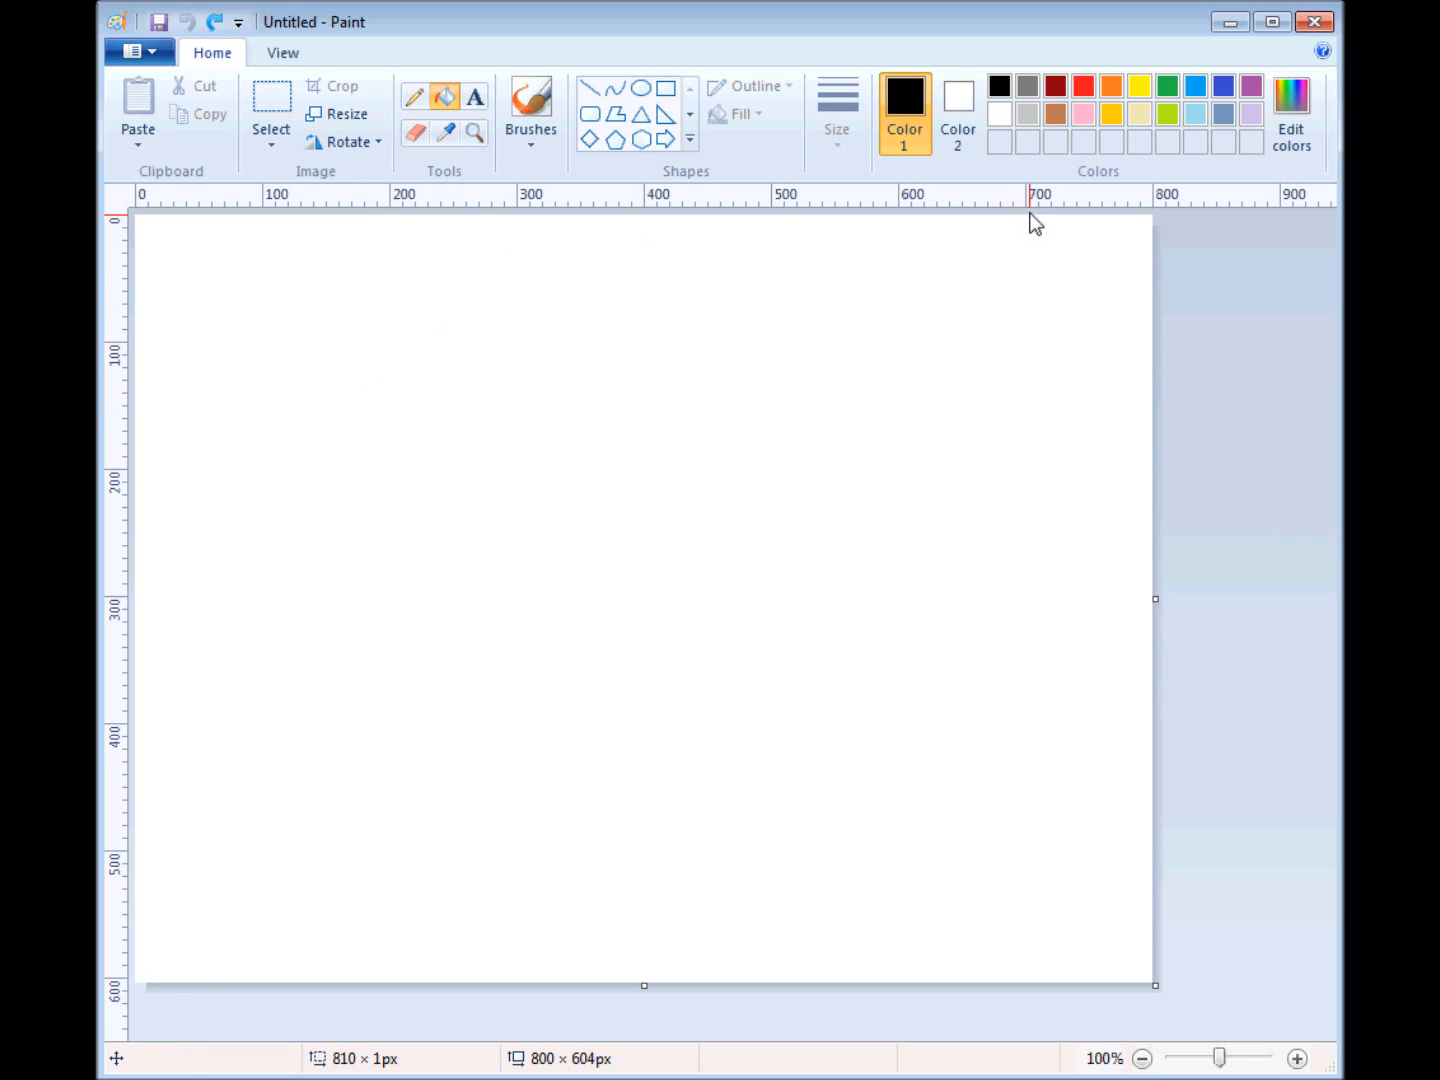
Draw a blue-gray diagonal line about 806 × 132 px descending from the canvas's upper-left corner and fill the area above it with blue-gray.
left_click(593, 93)
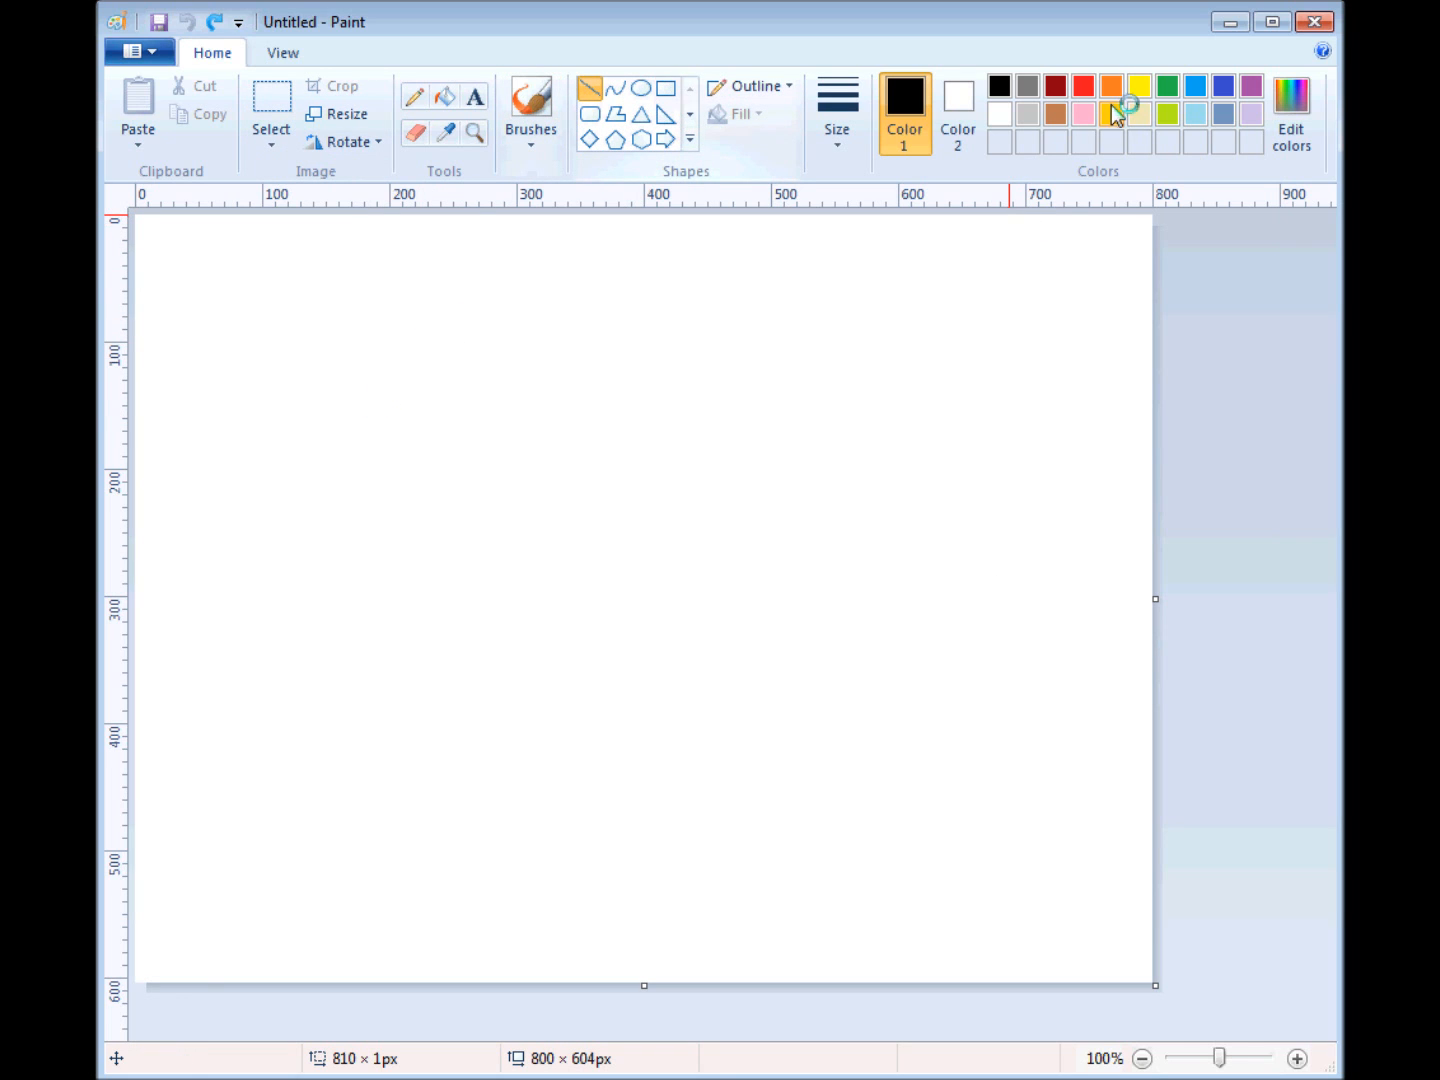
left_click(1226, 113)
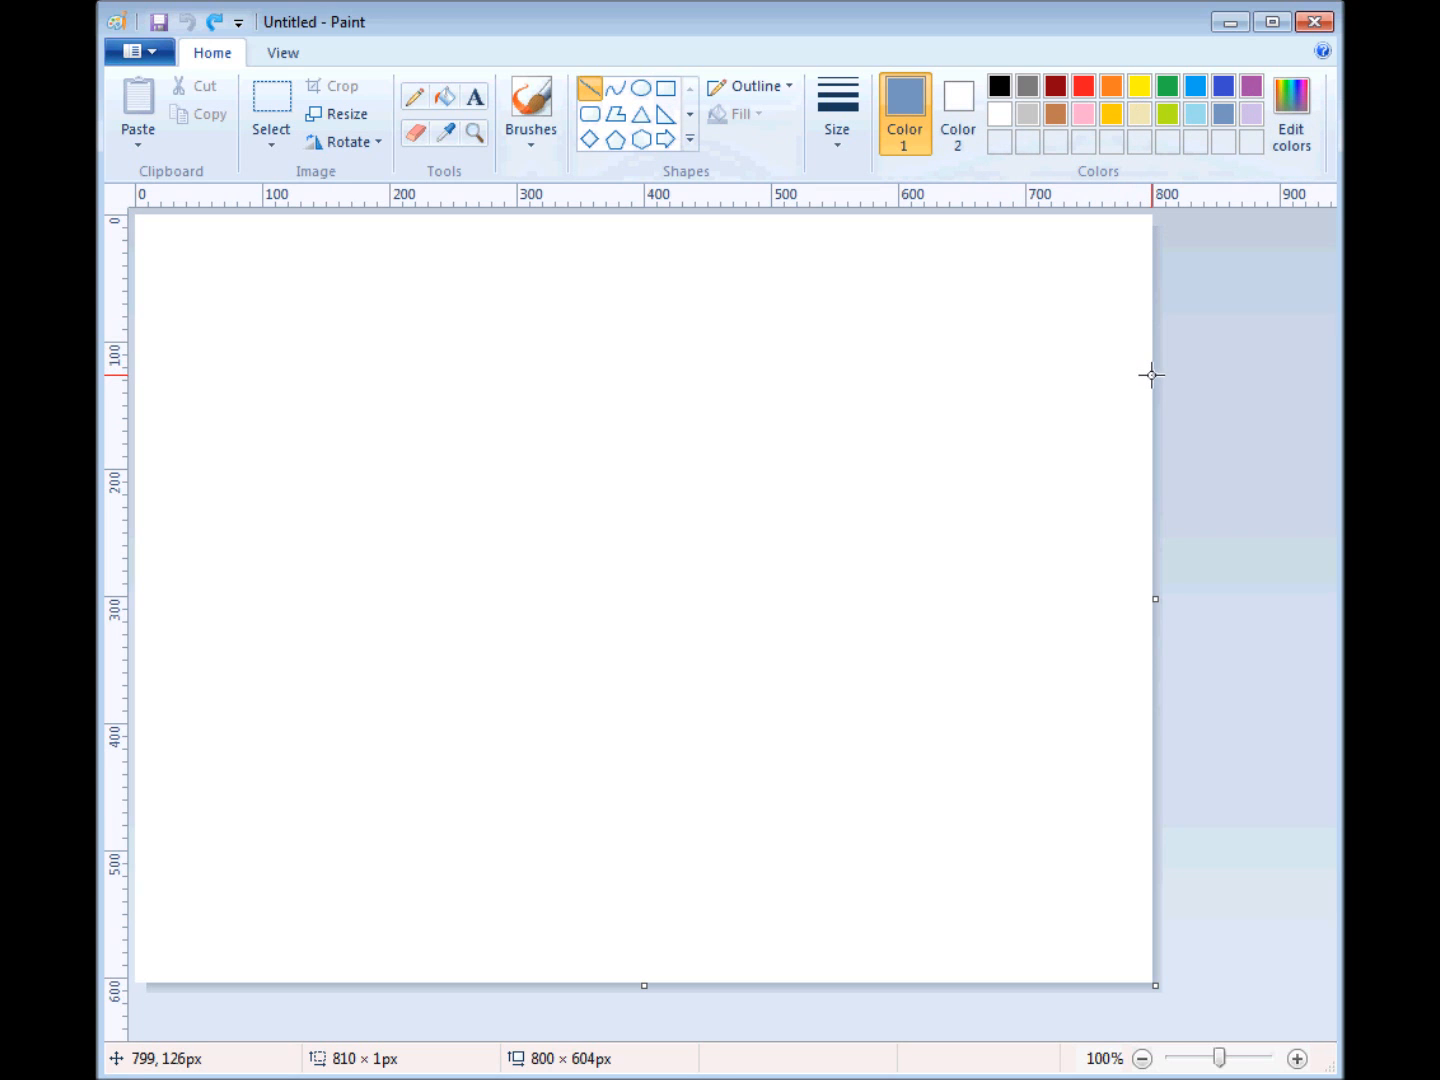
left_click_drag(1152, 375, 130, 214)
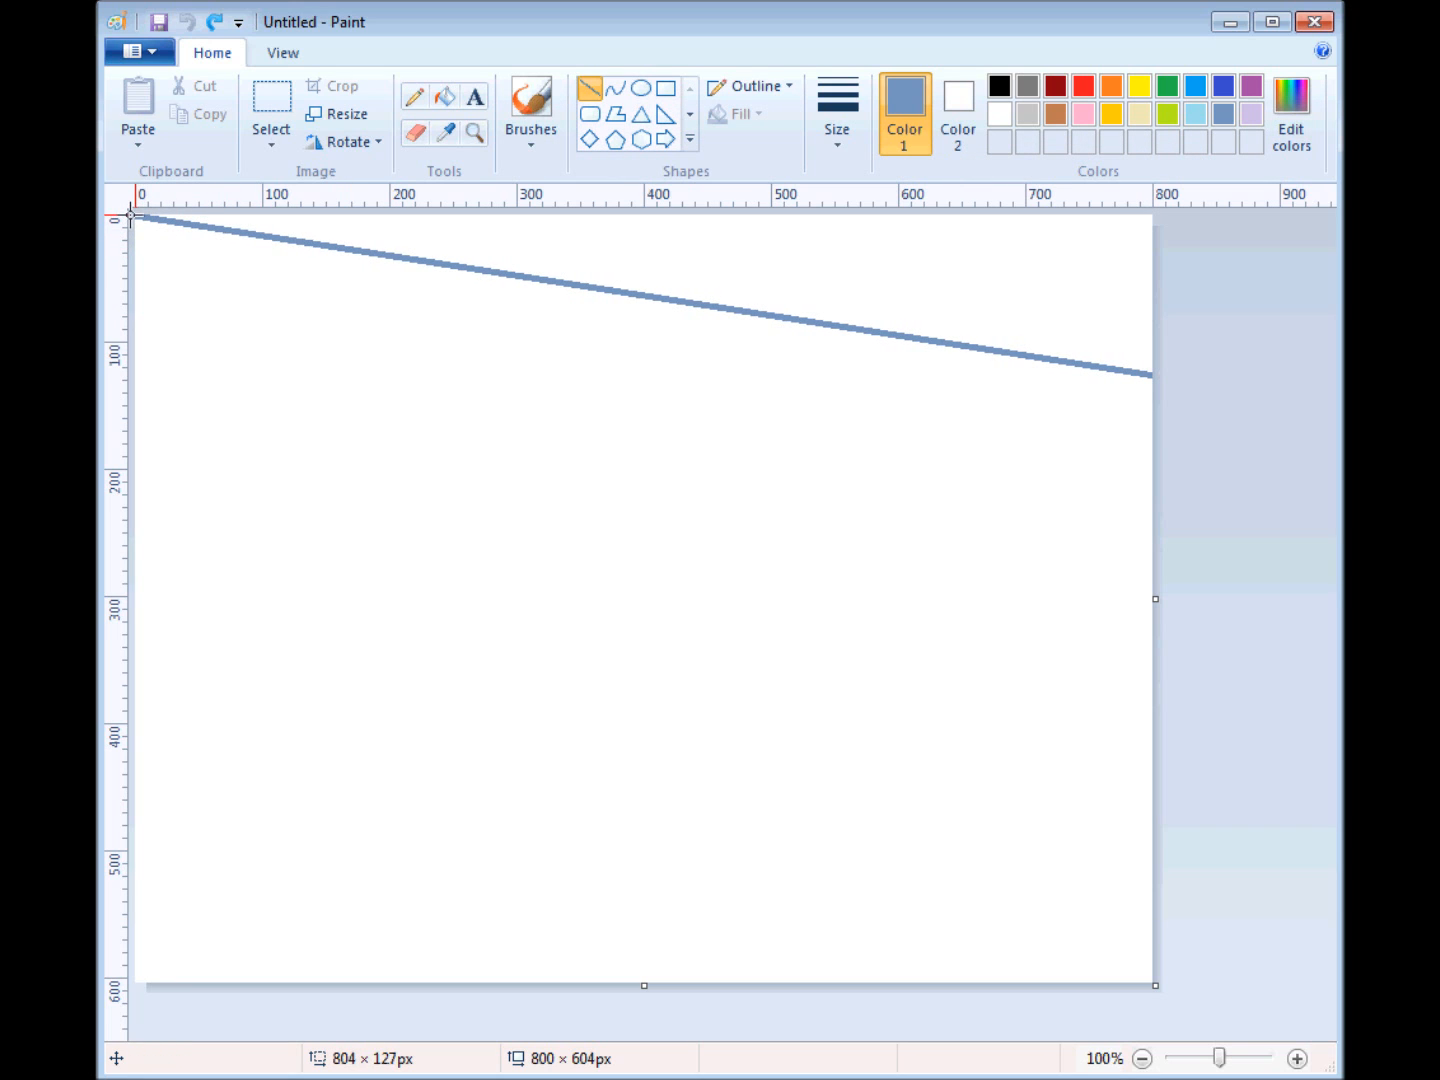
left_click_drag(130, 214, 128, 208)
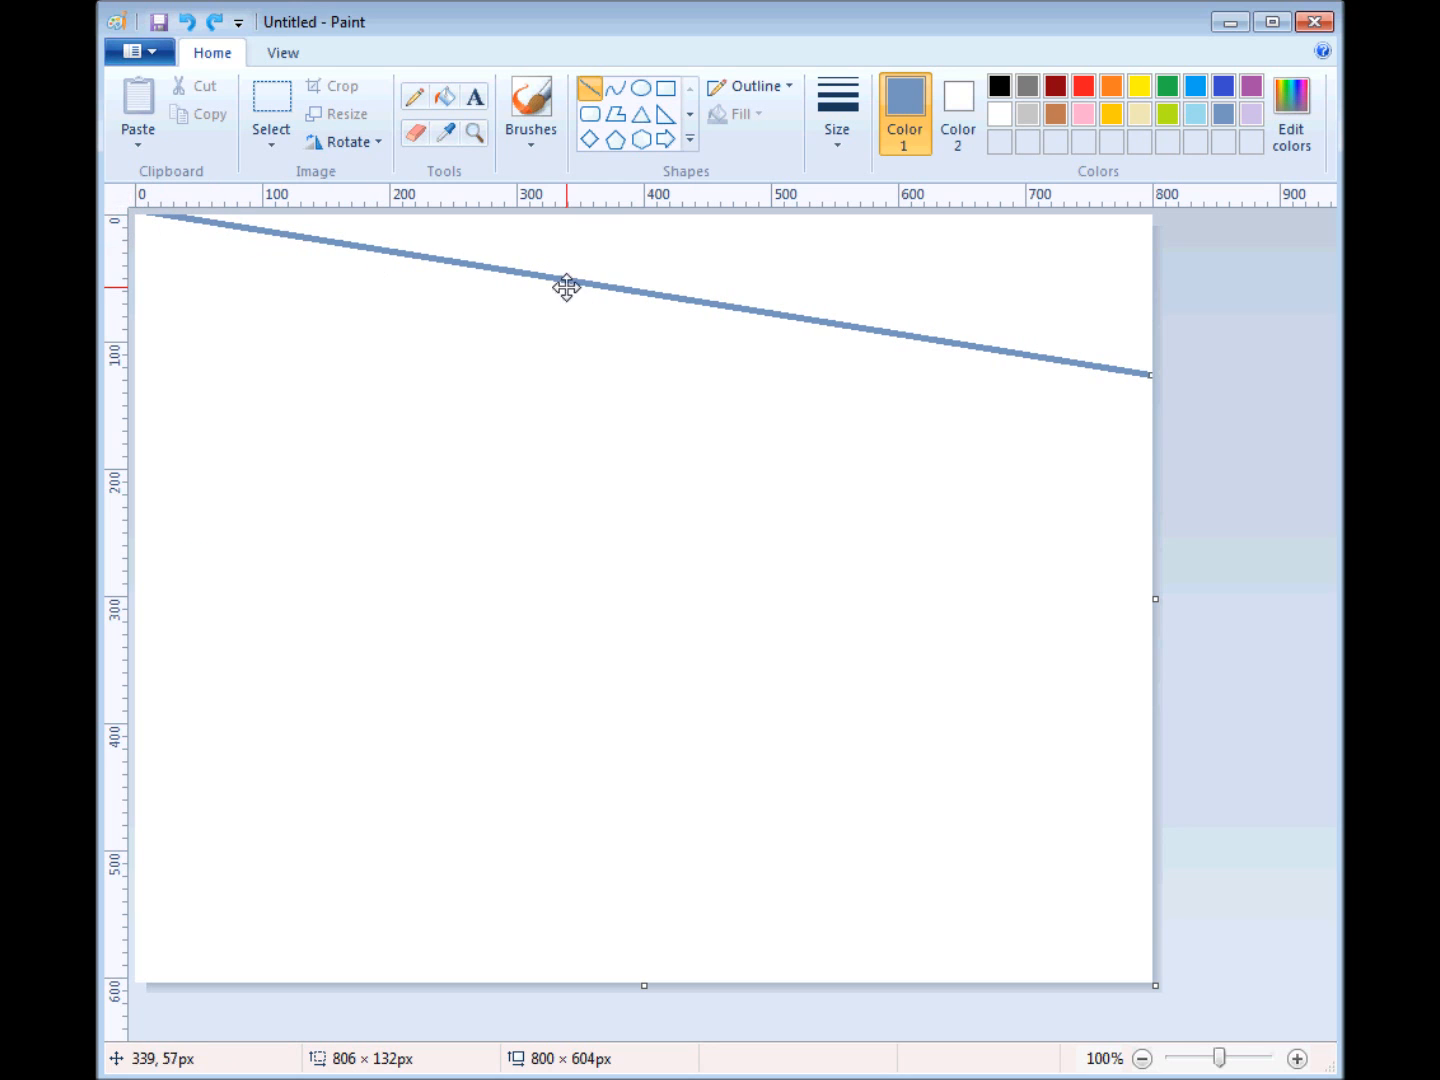
left_click(445, 97)
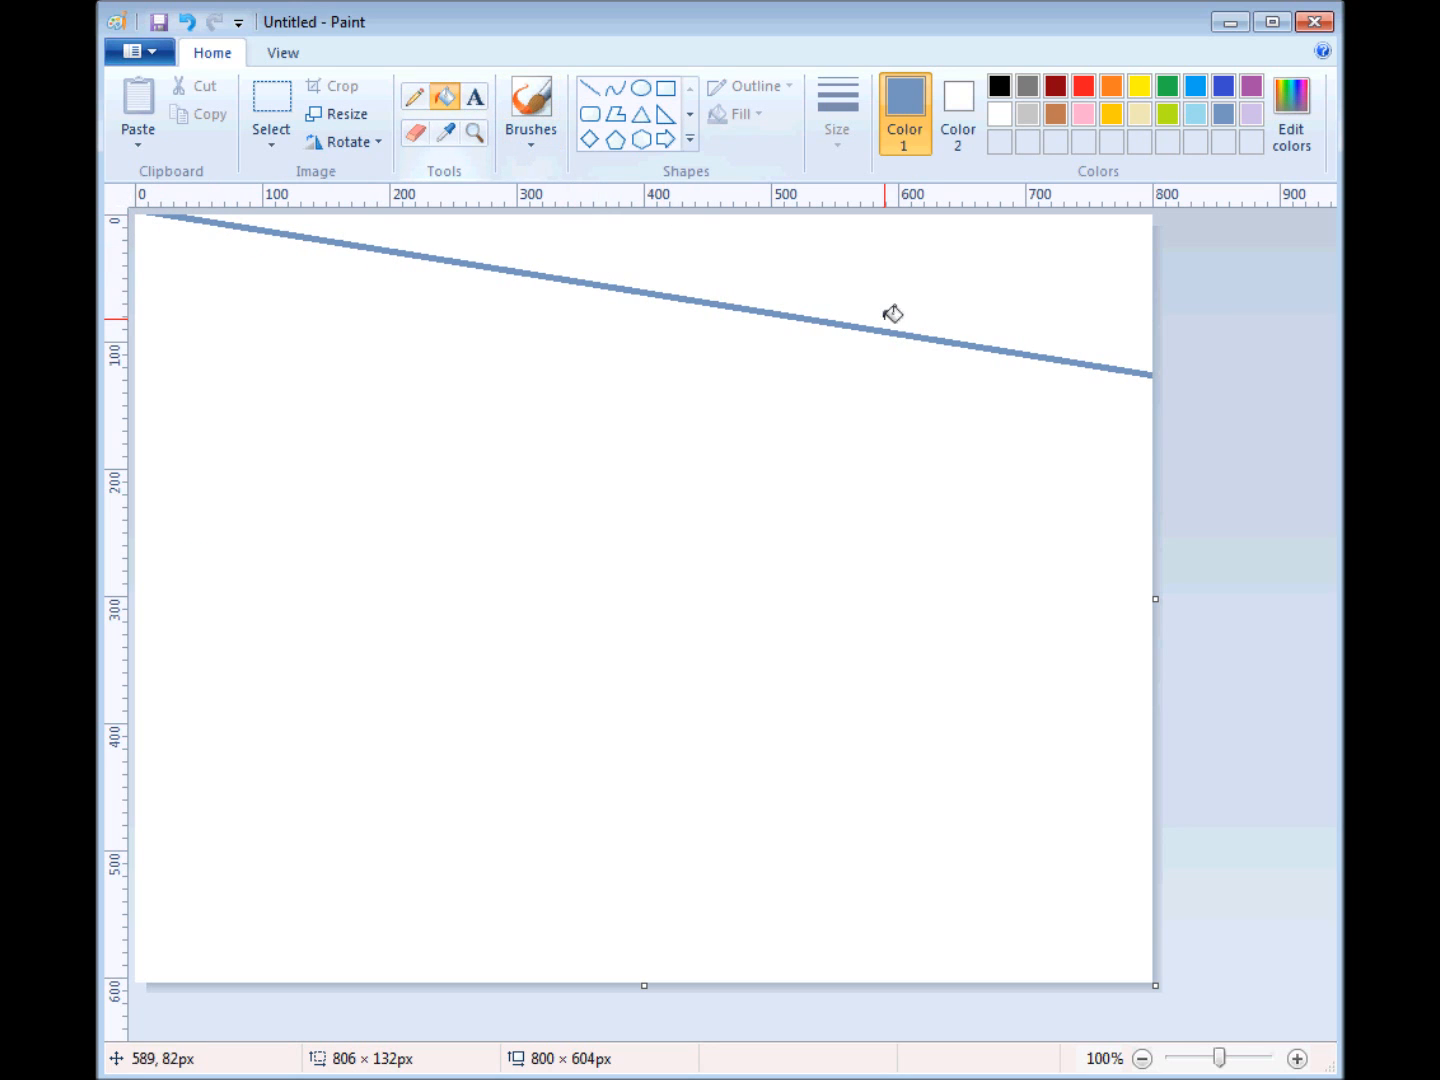
left_click(935, 292)
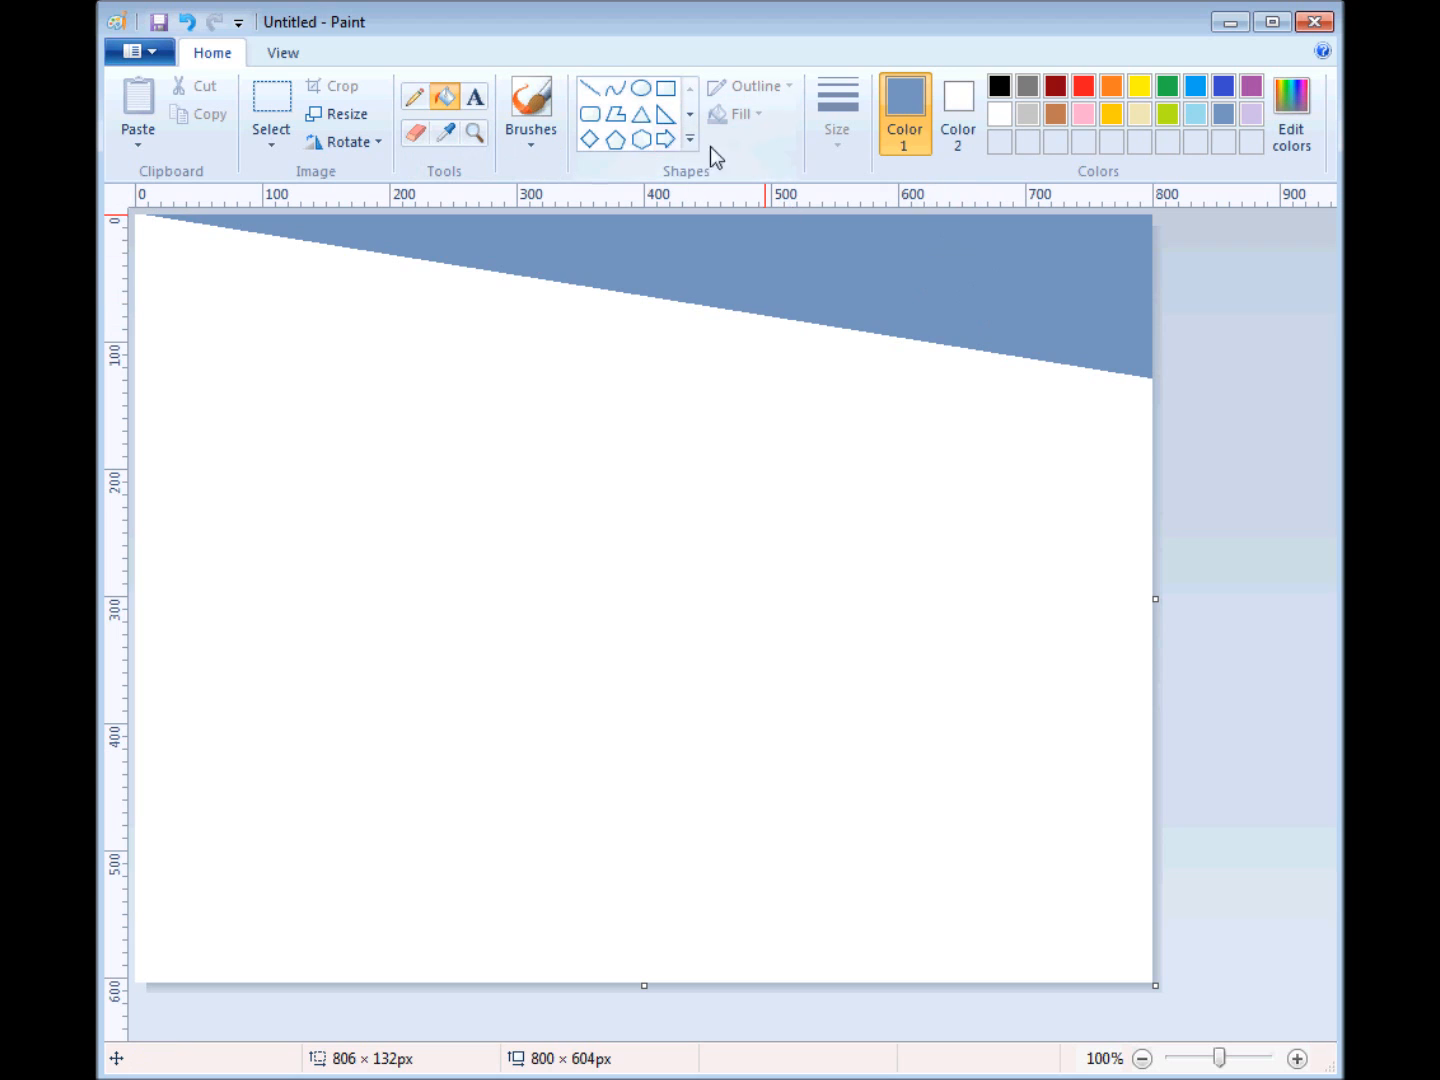
Draw a light turquoise diagonal line about 811 × 356 px below the blue-gray area and fill the space between them with light turquoise.
left_click(589, 89)
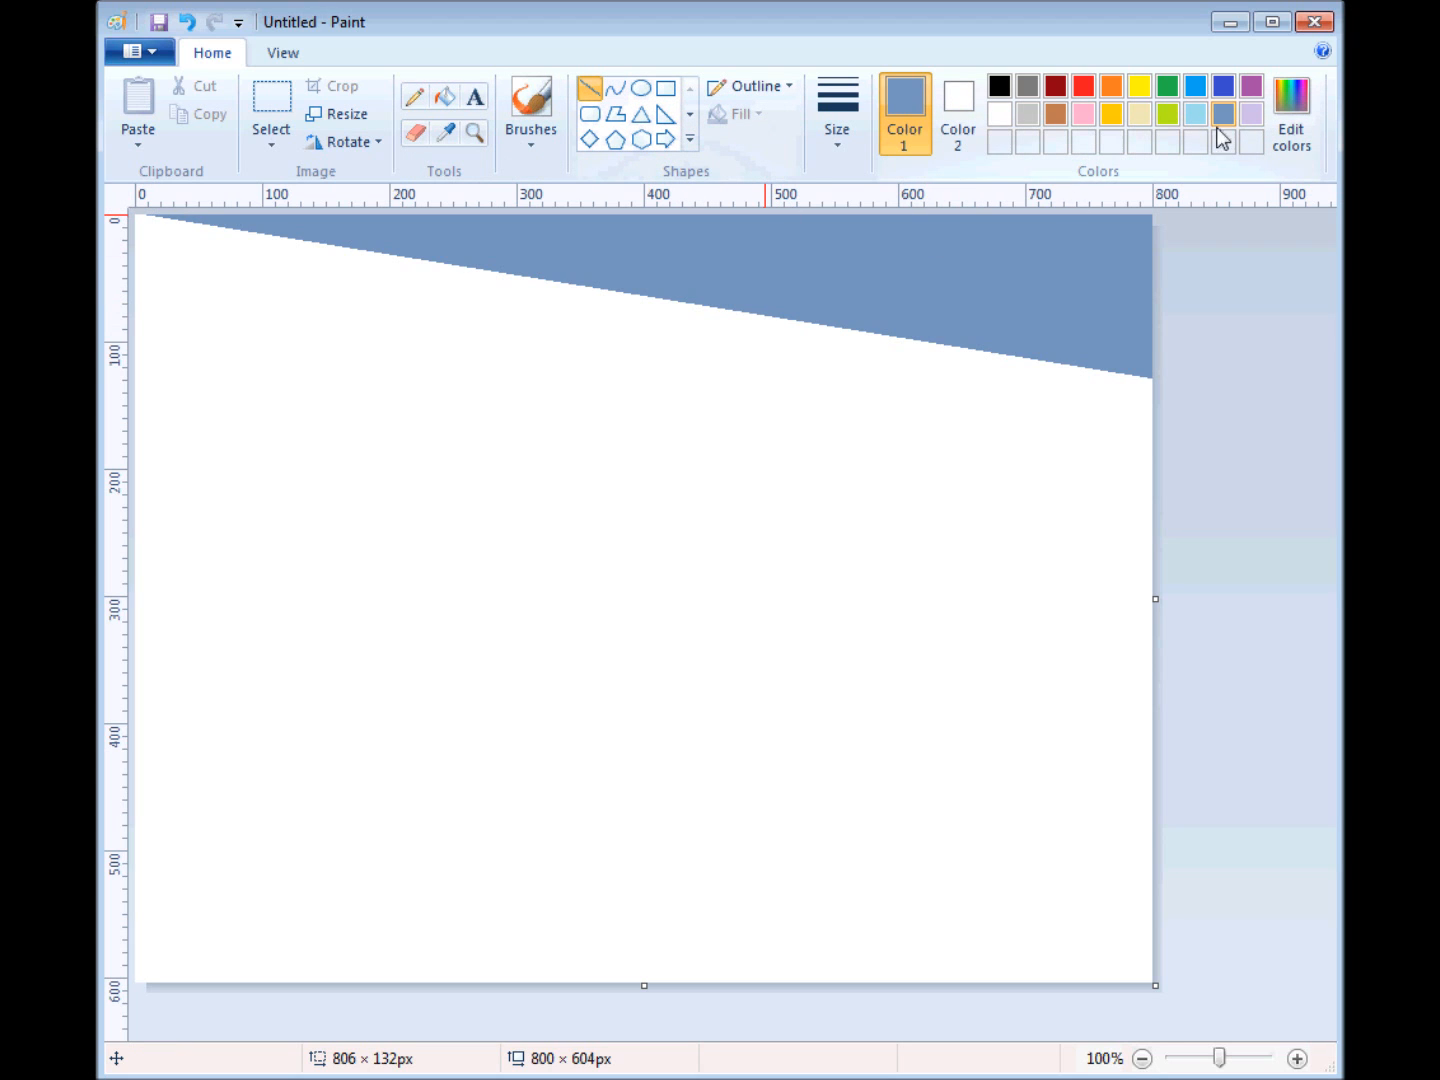
left_click(1196, 111)
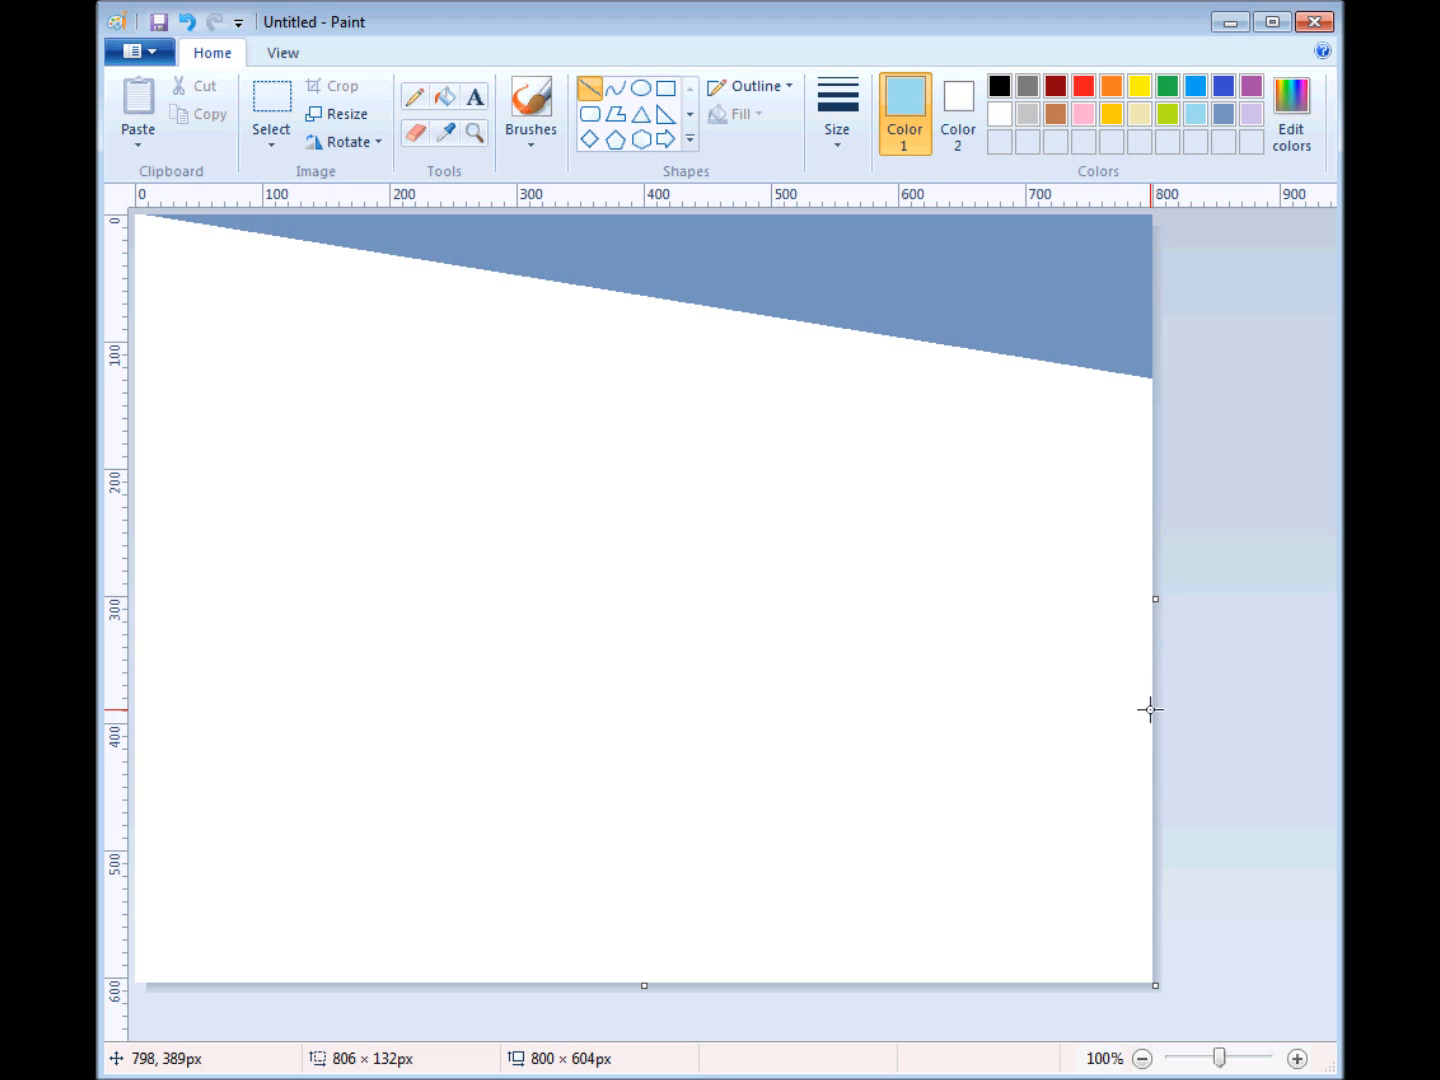
left_click_drag(1150, 699, 120, 247)
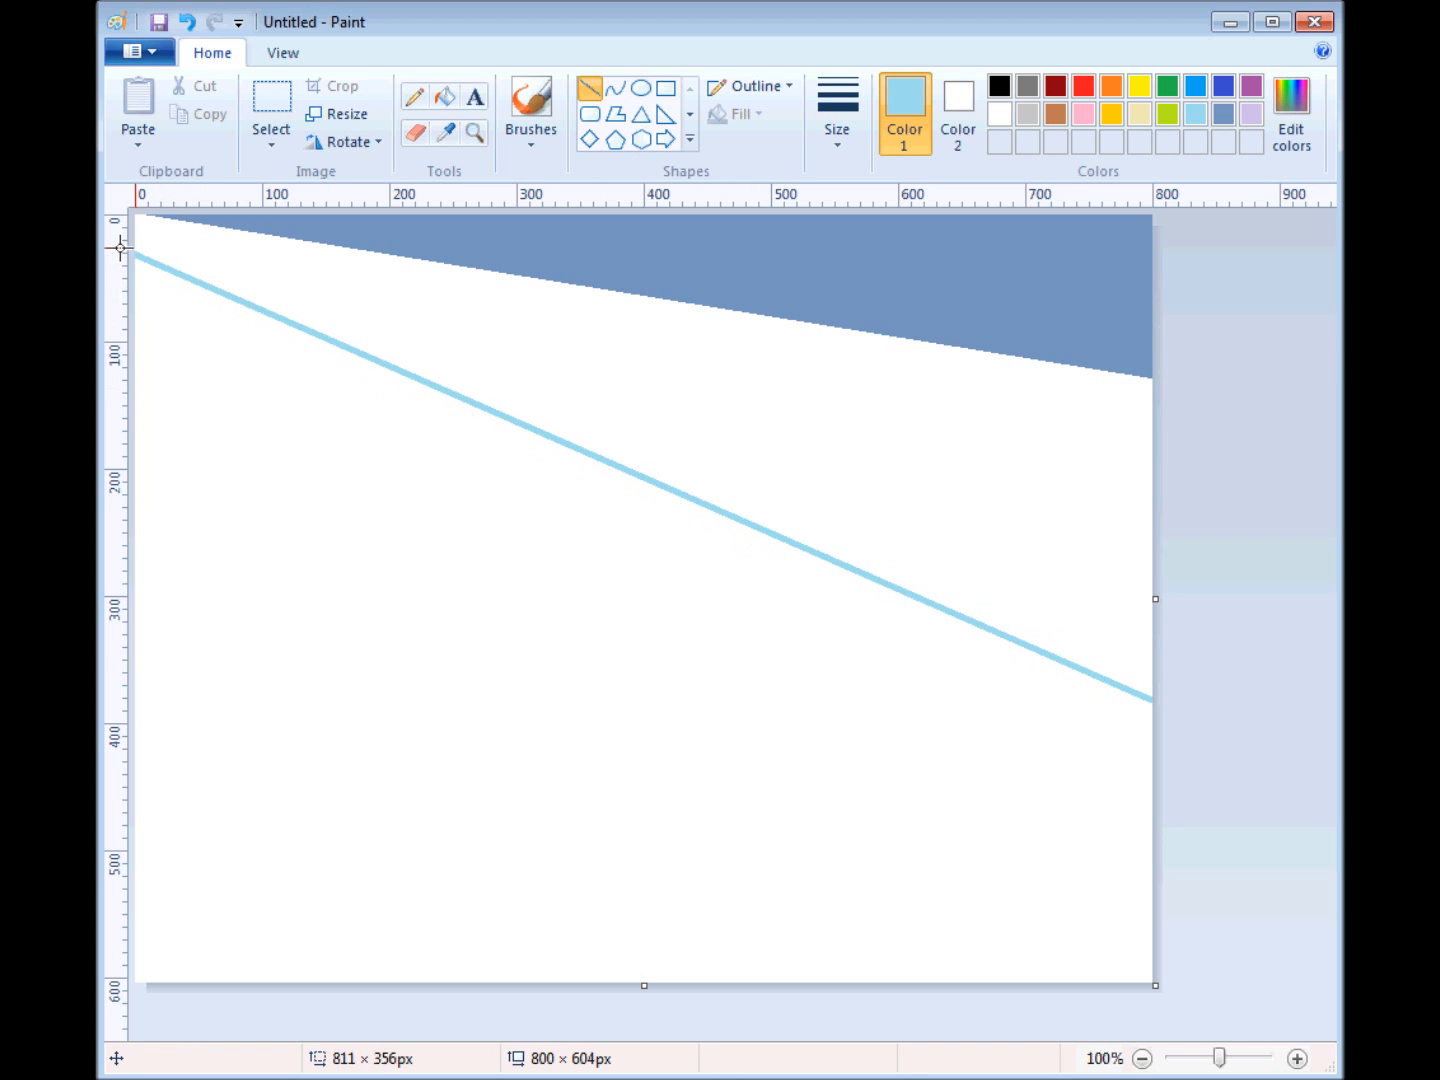
left_click(446, 97)
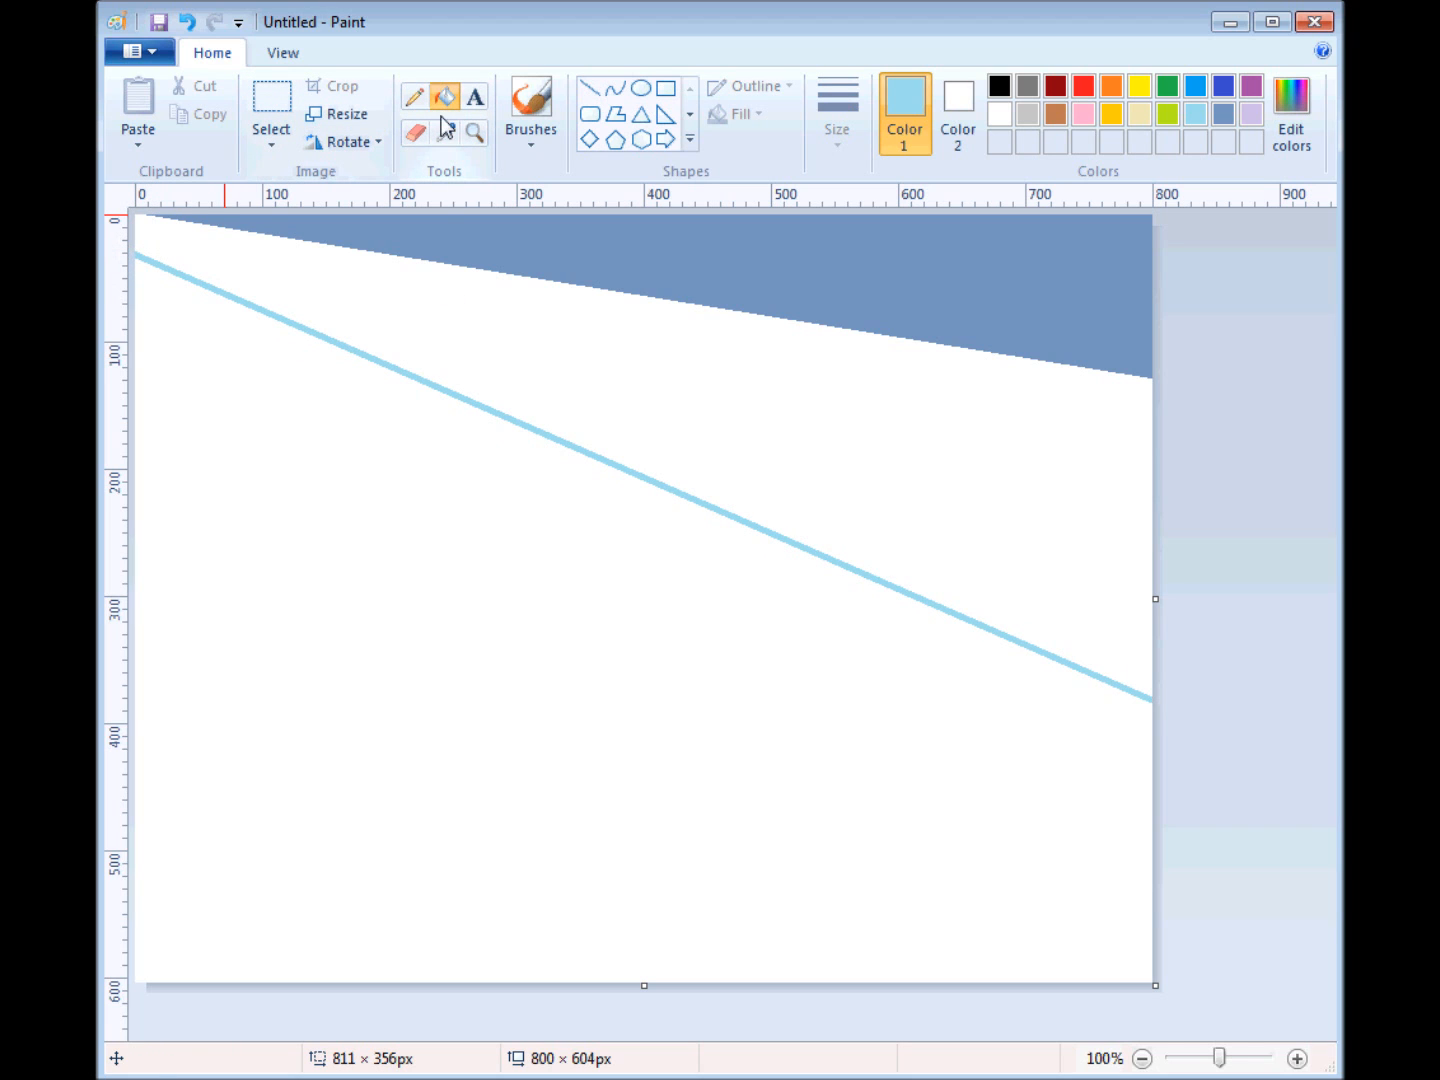
left_click(475, 345)
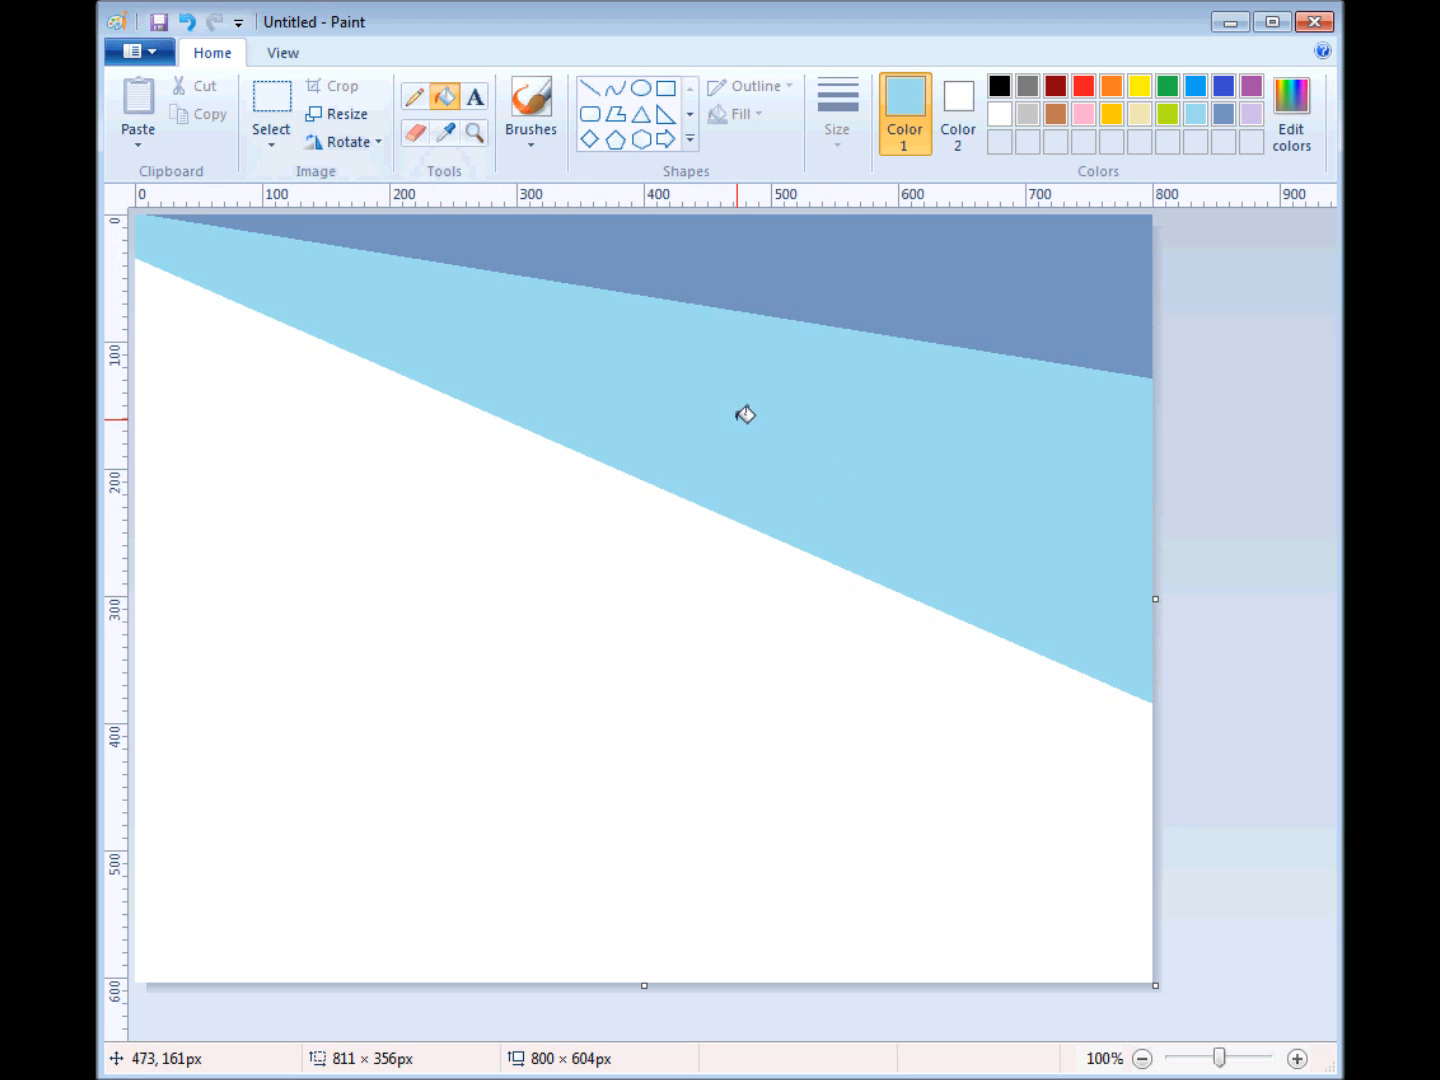
Shrink the blue-gray, turquoise and white image to a width of 1 pixel with the aspect ratio unlocked.
left_click(330, 117)
left_click(198, 389)
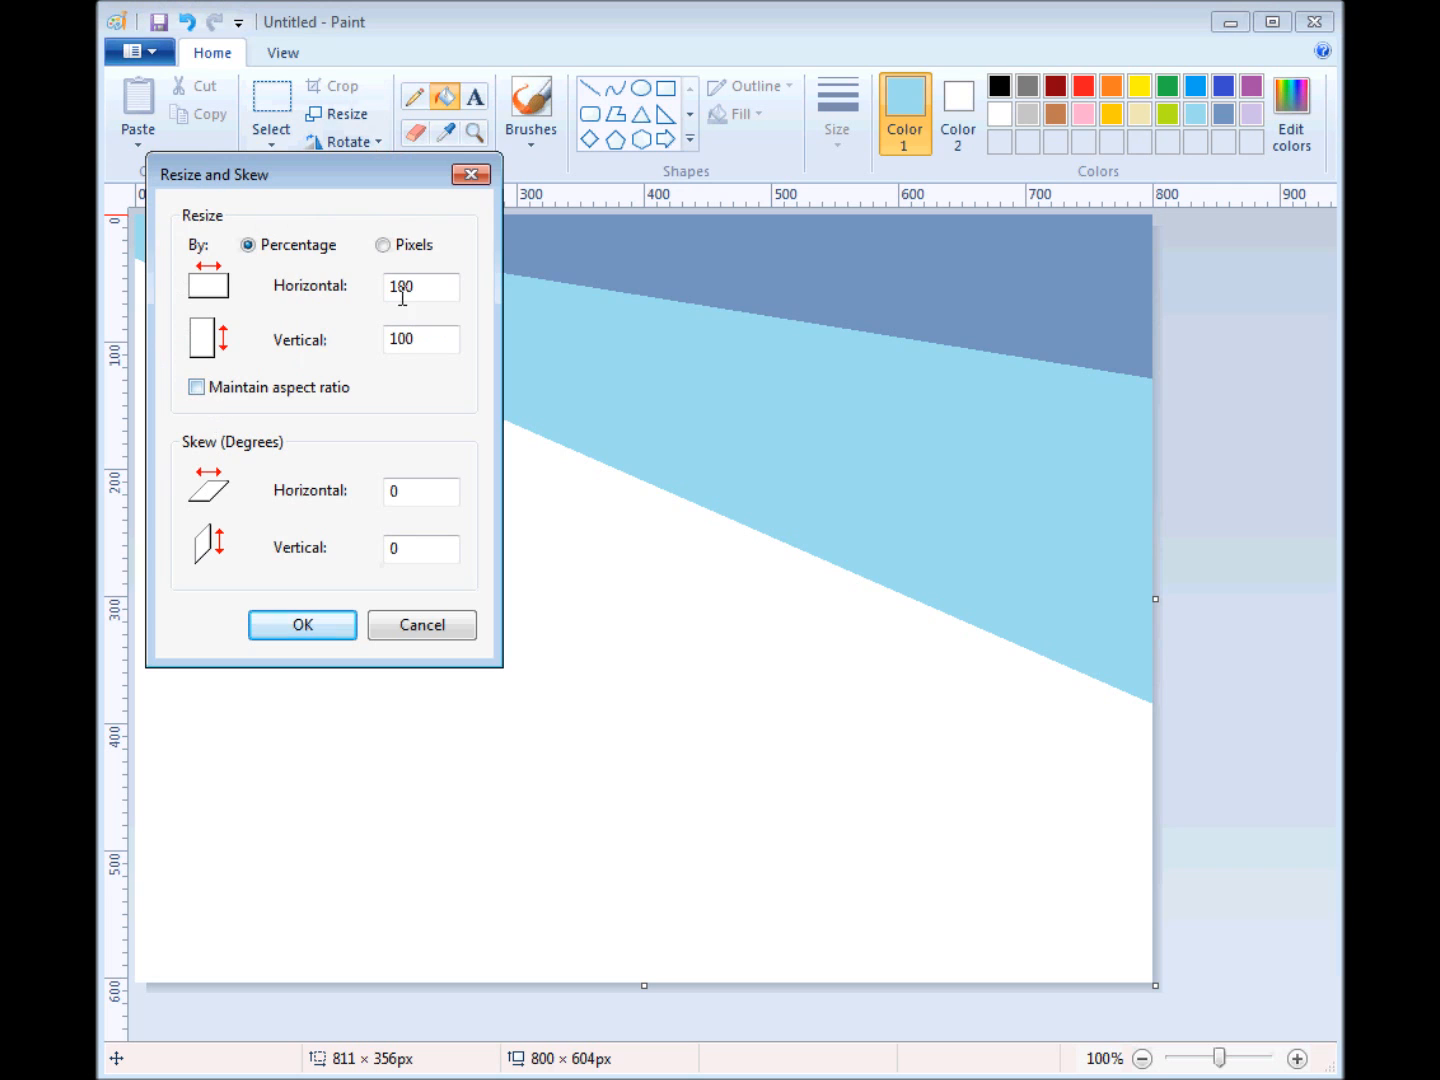
left_click(384, 246)
left_click_drag(440, 286, 305, 290)
type("1")
left_click(316, 628)
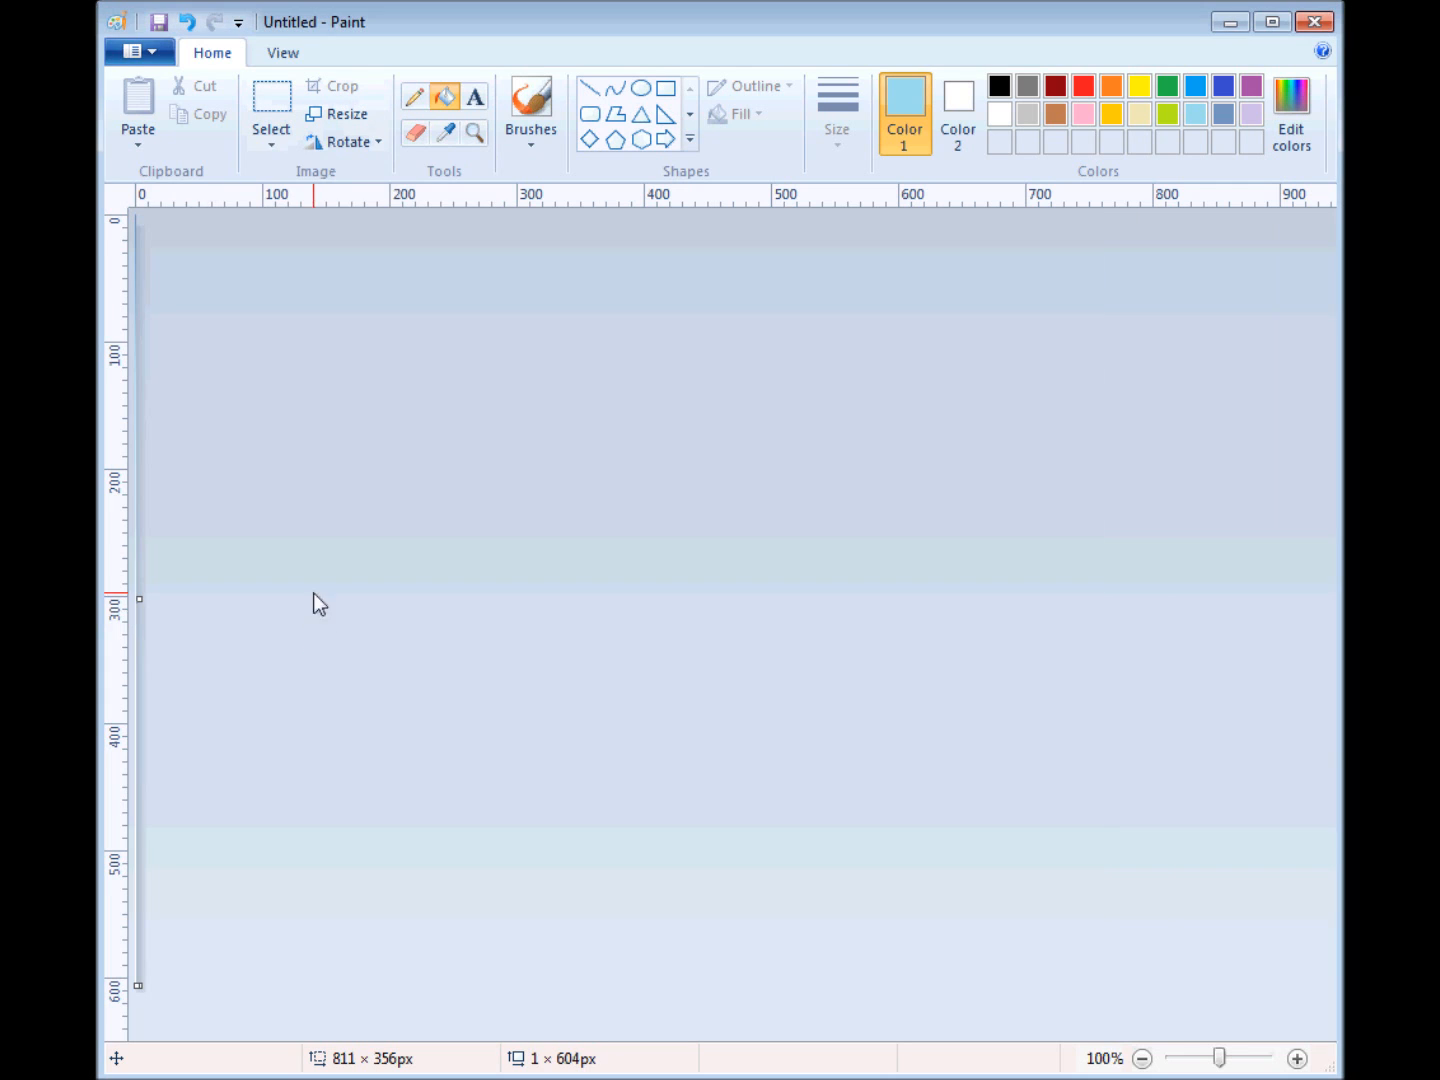
Stretch the image back to a width of 800 pixels with the aspect ratio unlocked.
left_click(330, 117)
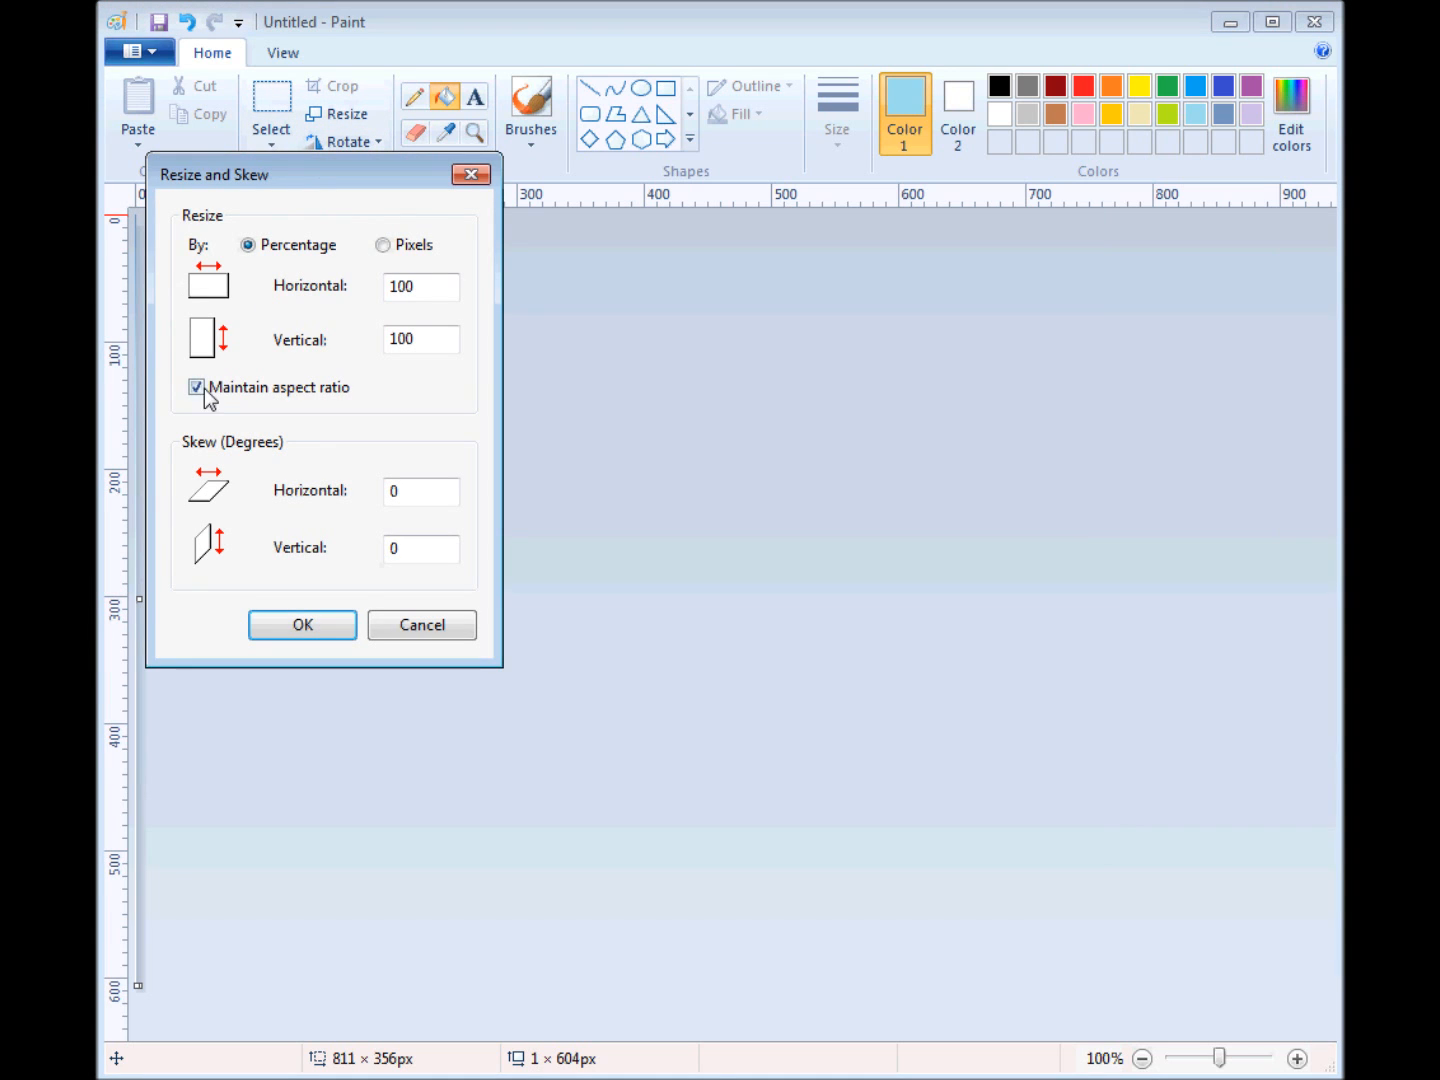
left_click(383, 245)
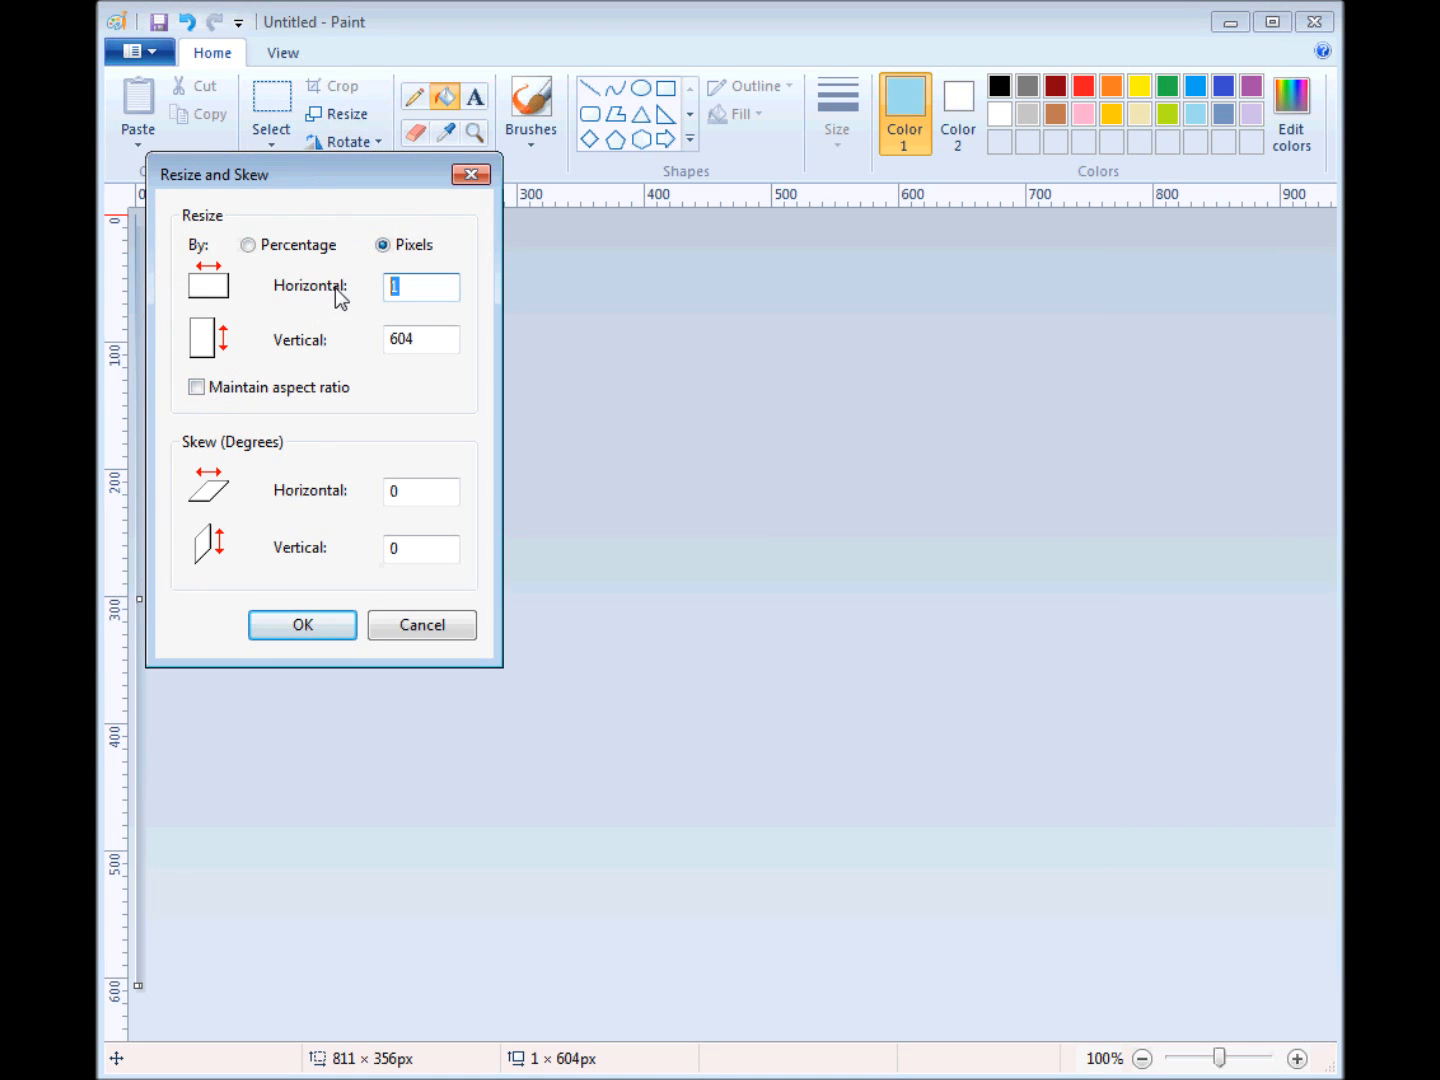
type("800")
left_click(316, 628)
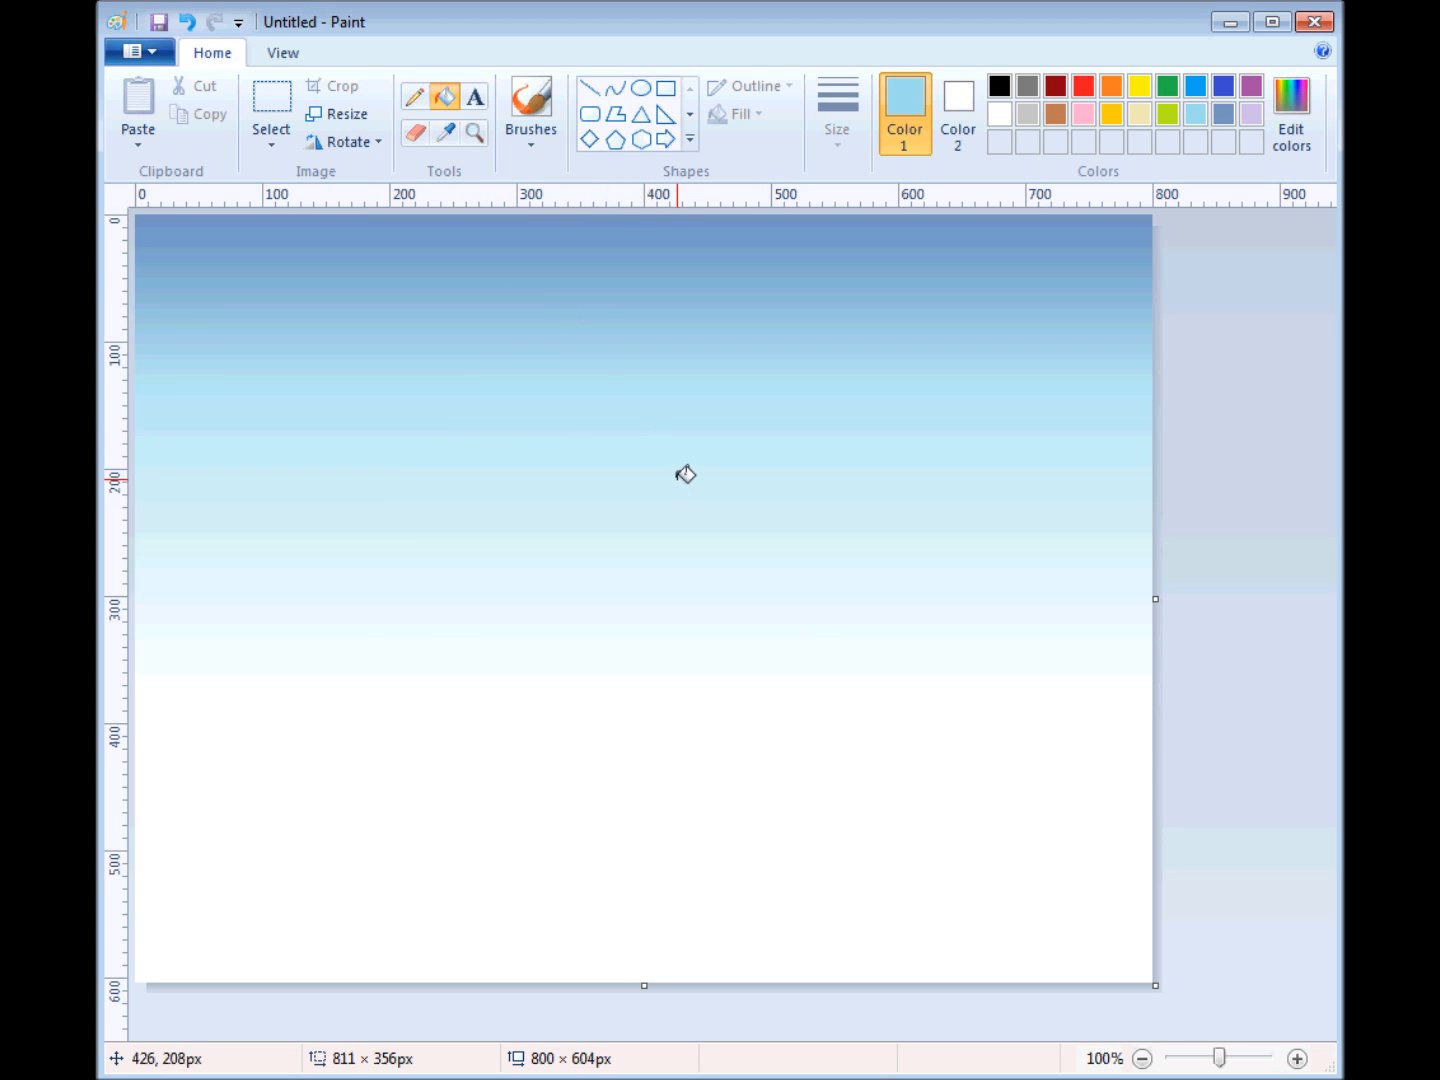
left_click(640, 90)
left_click_drag(586, 488, 676, 611)
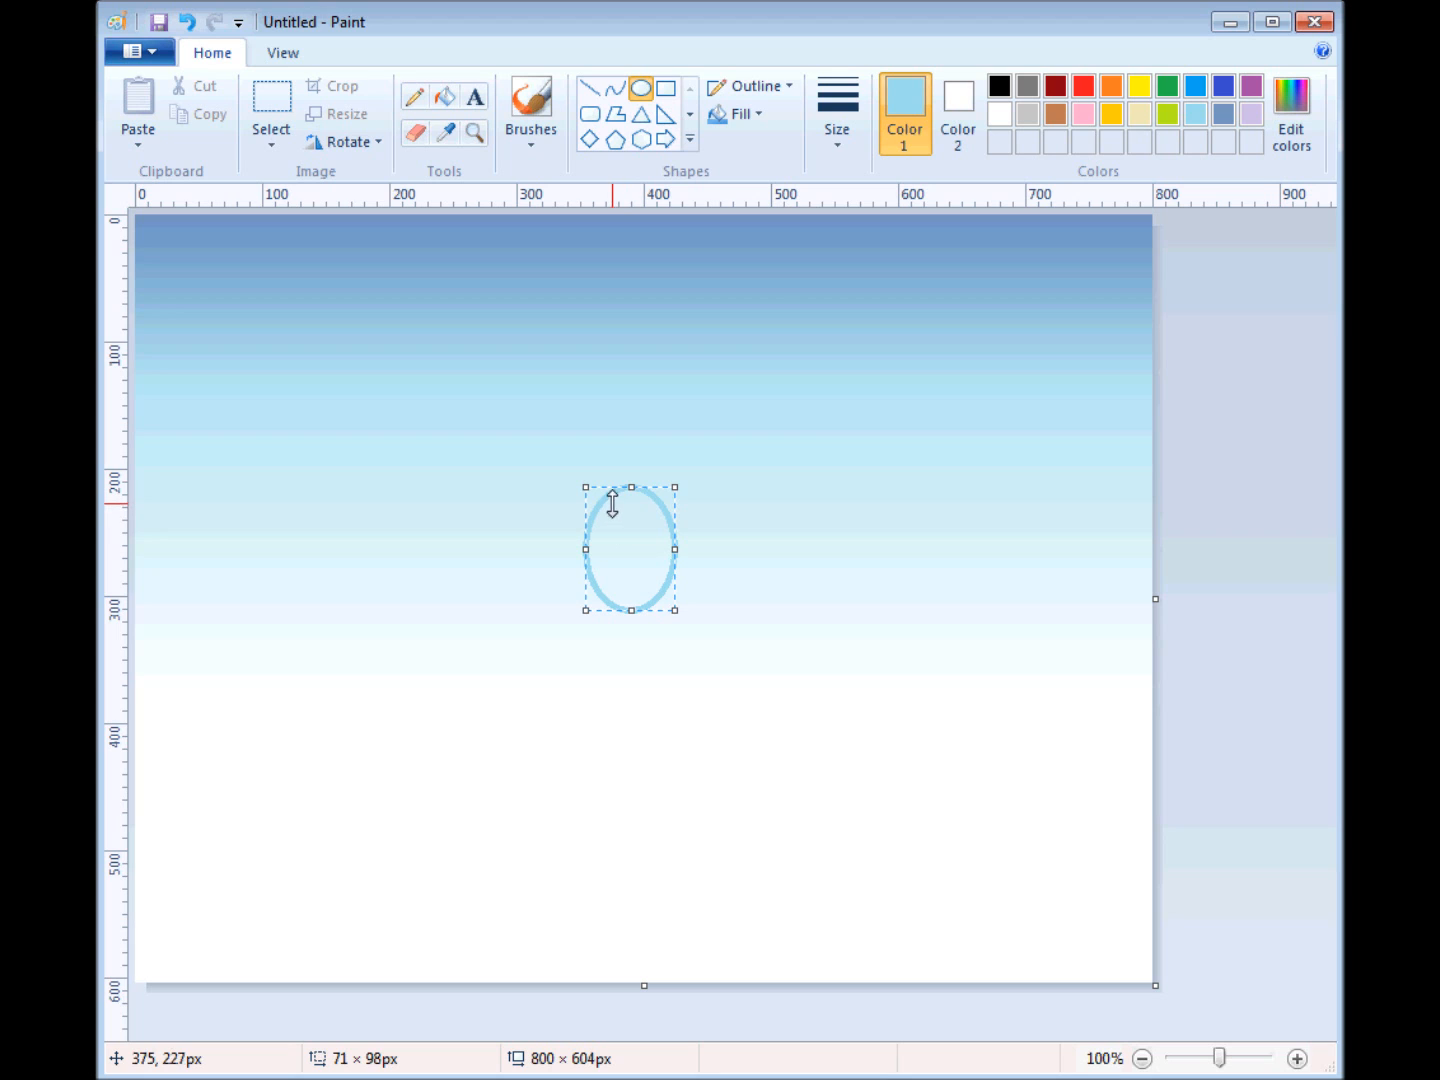
left_click(721, 119)
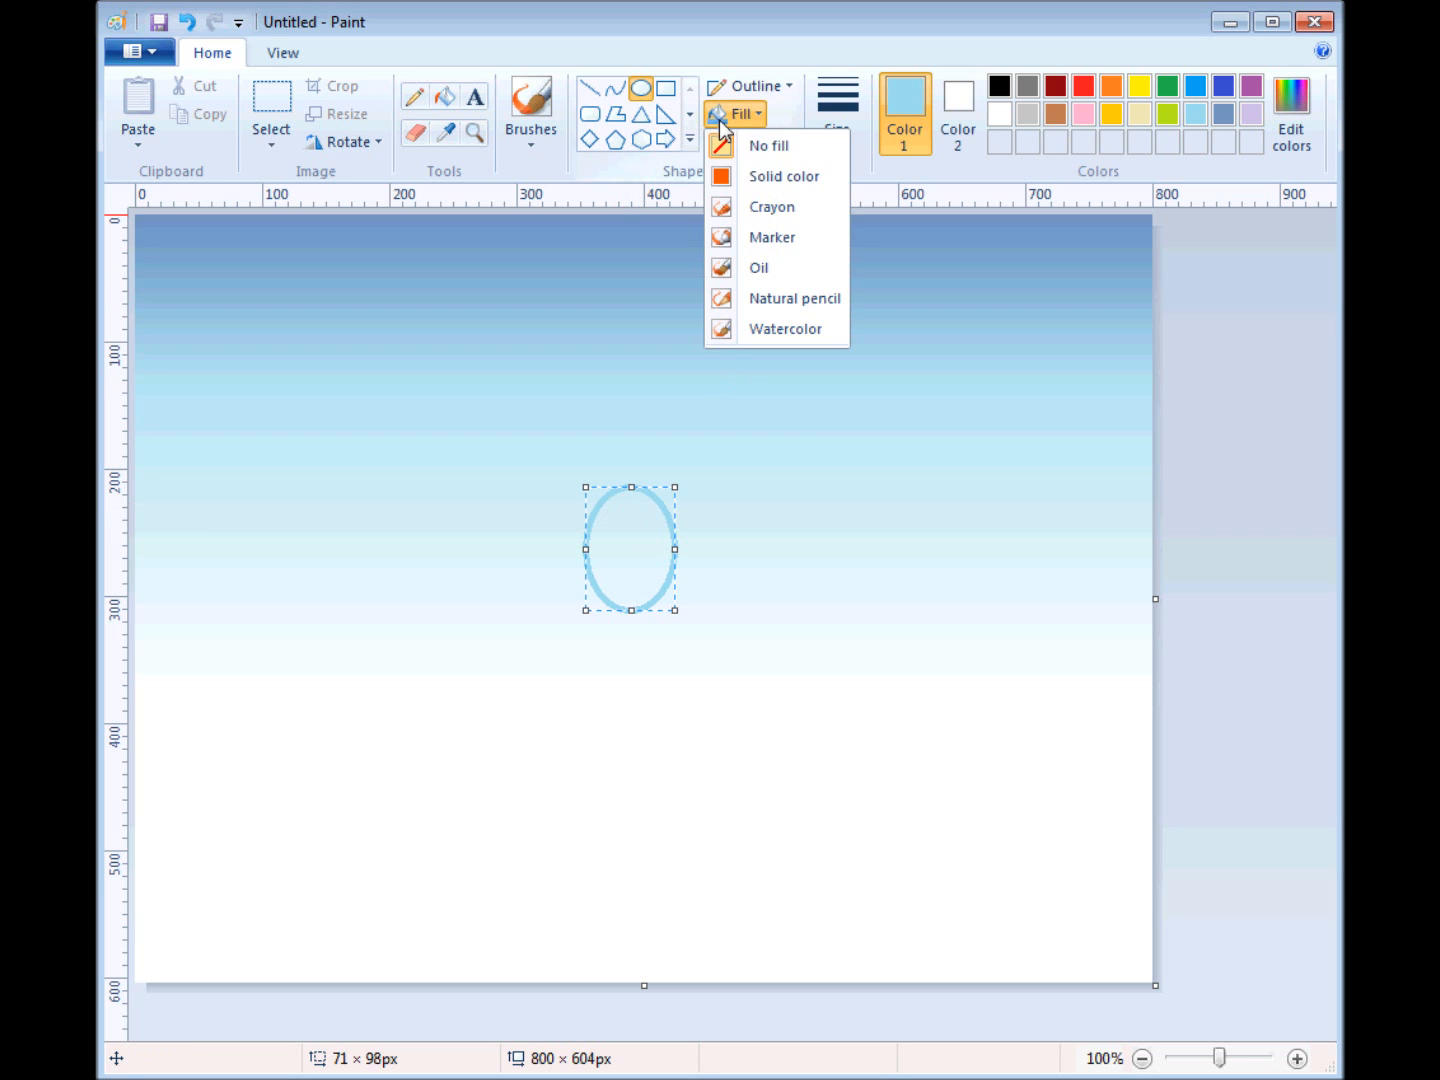
left_click(722, 175)
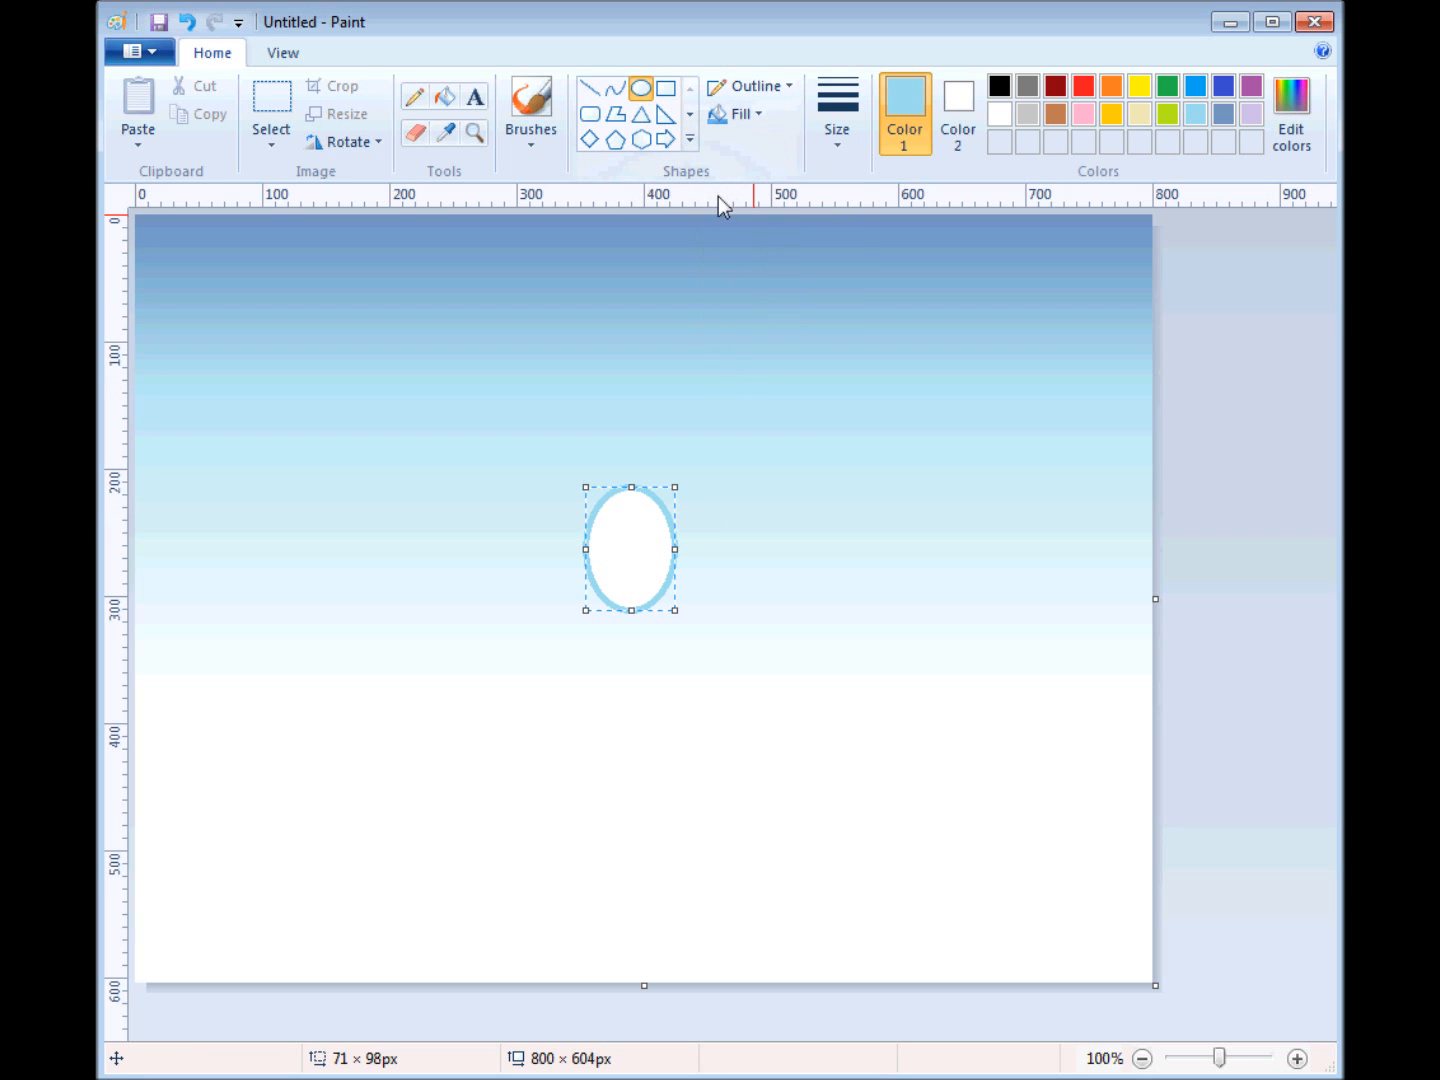
key("ctrl+z")
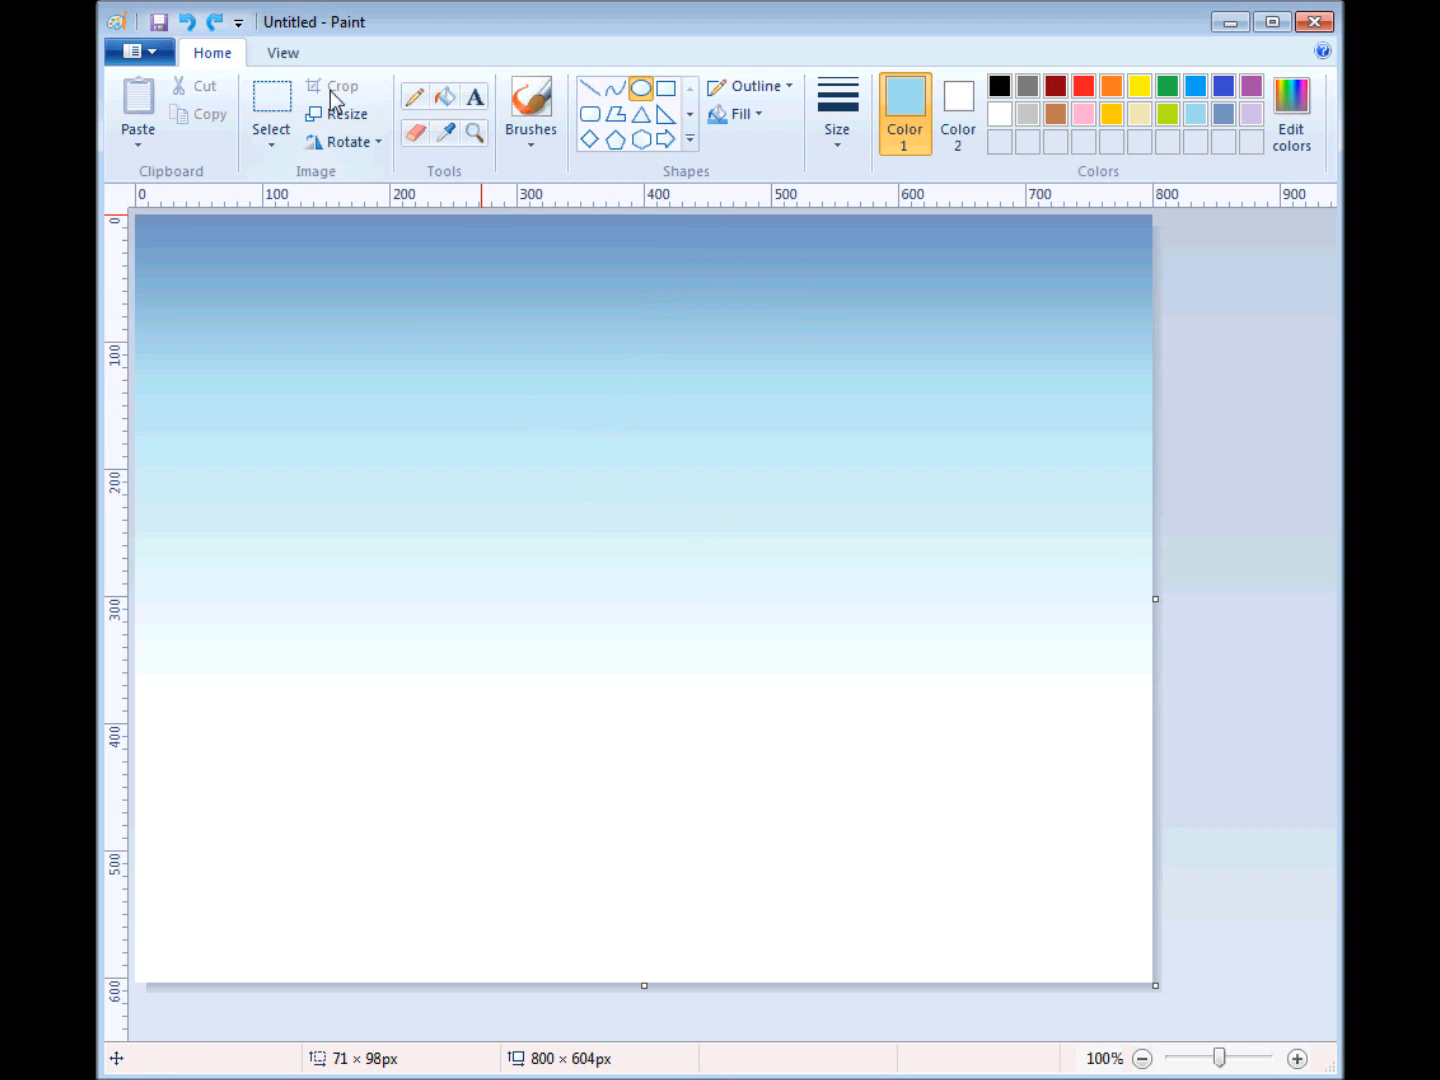
Draw an unfilled red ellipse about 111 × 136 px near the middle of the gradient.
left_click(274, 144)
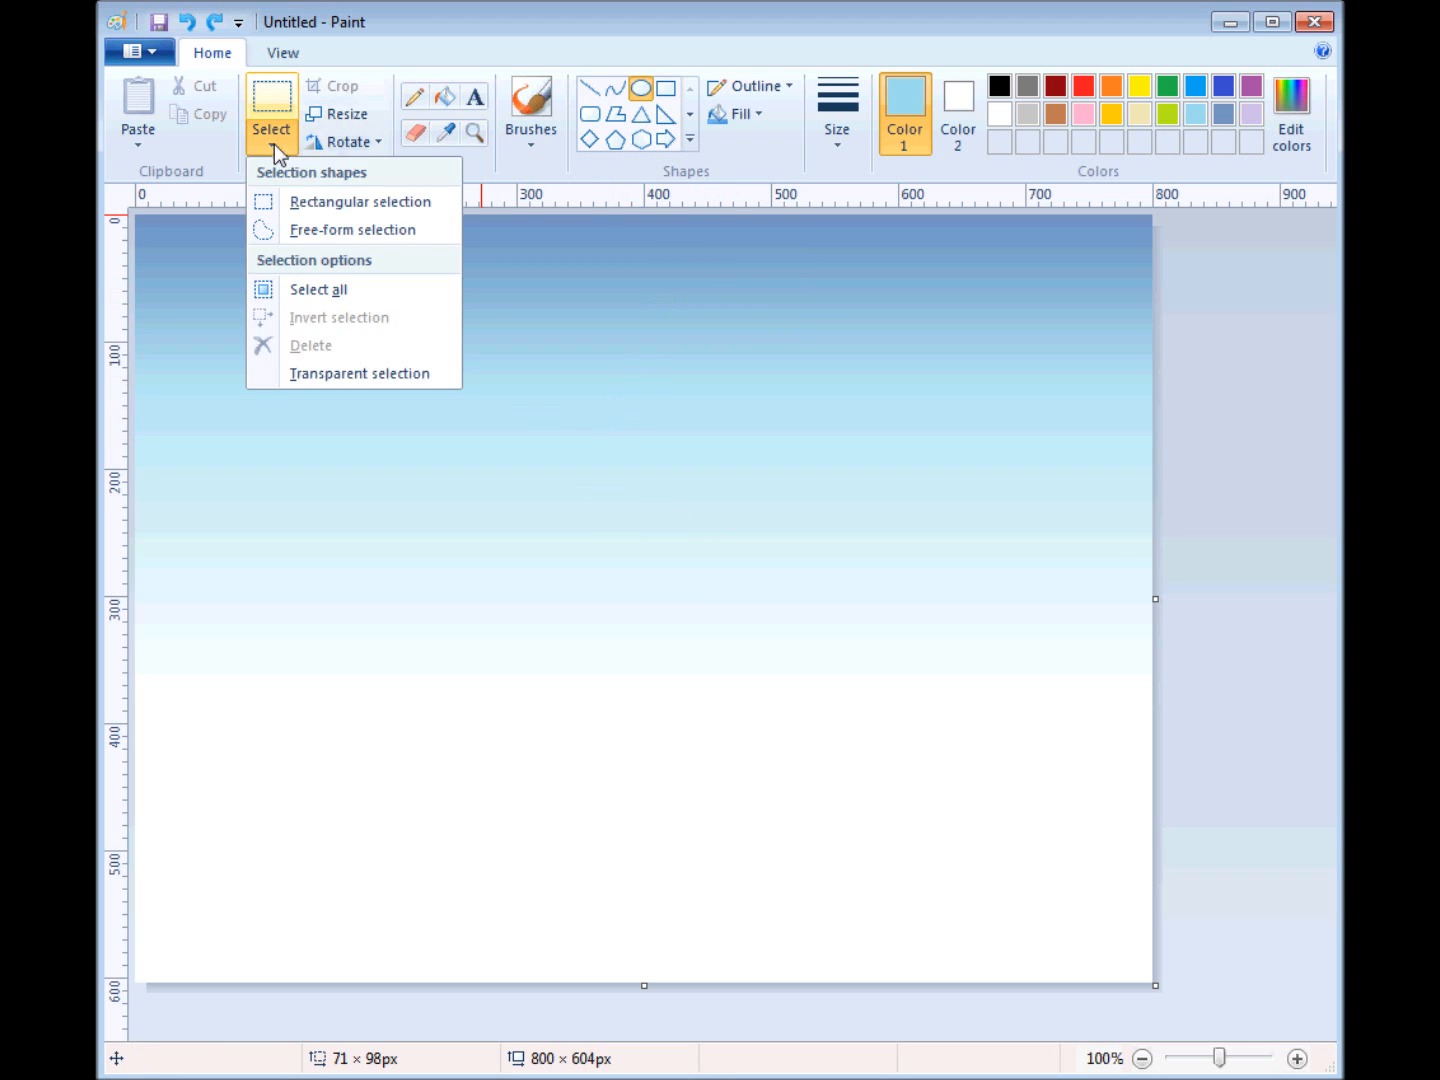
left_click(300, 231)
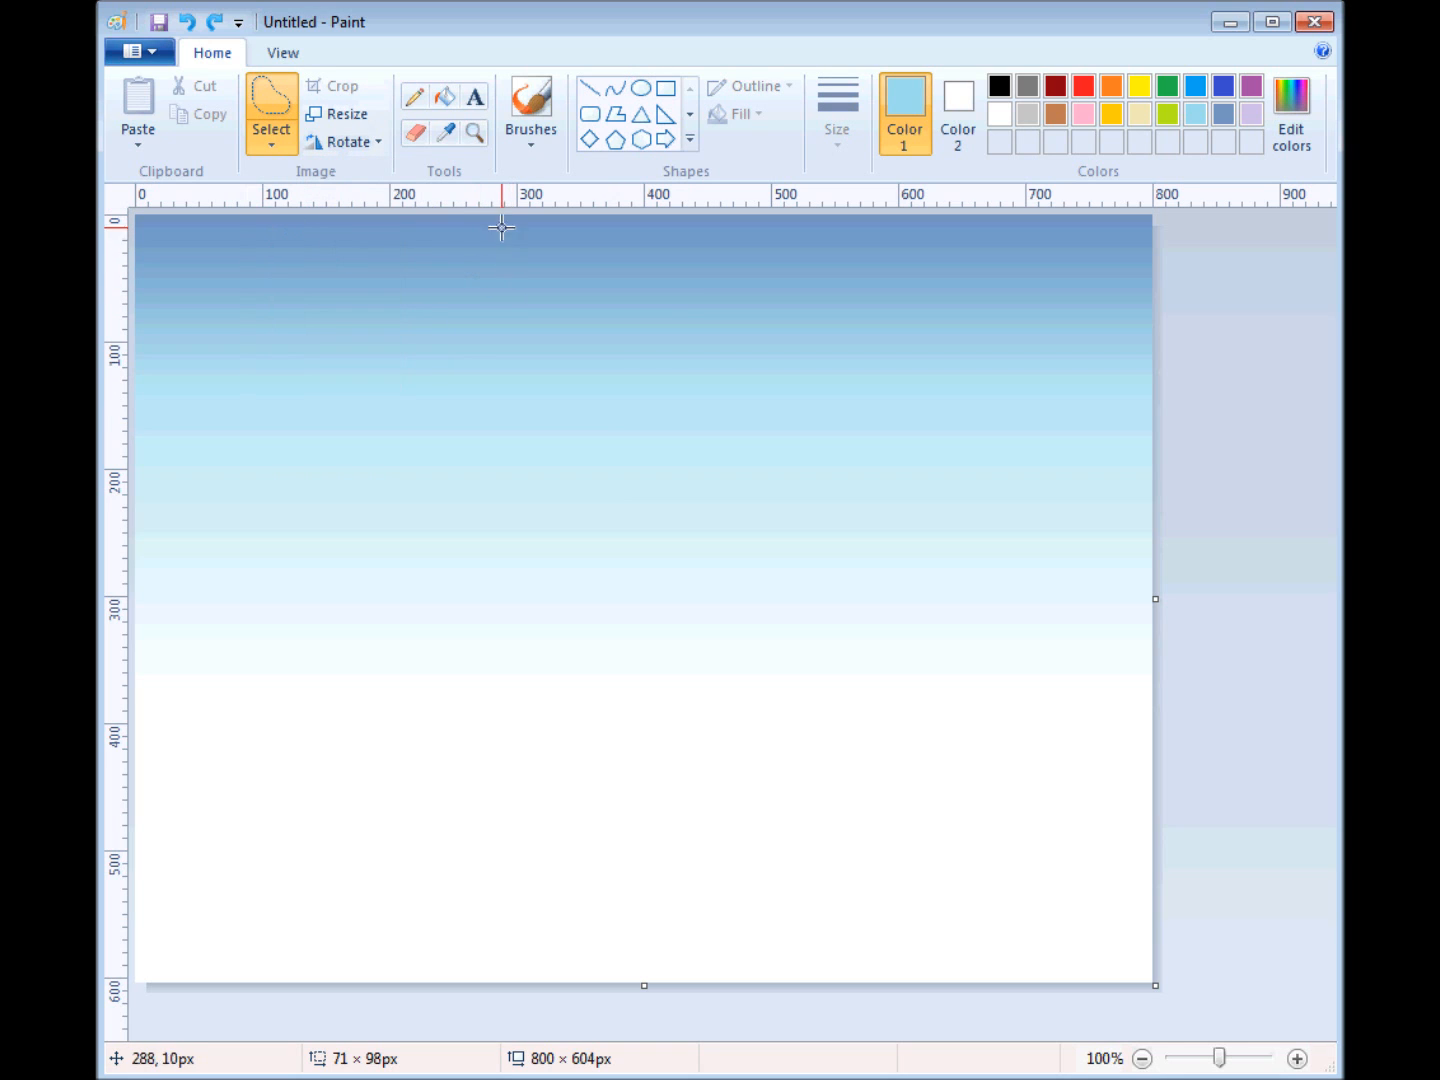
left_click(640, 88)
left_click_drag(554, 414, 695, 586)
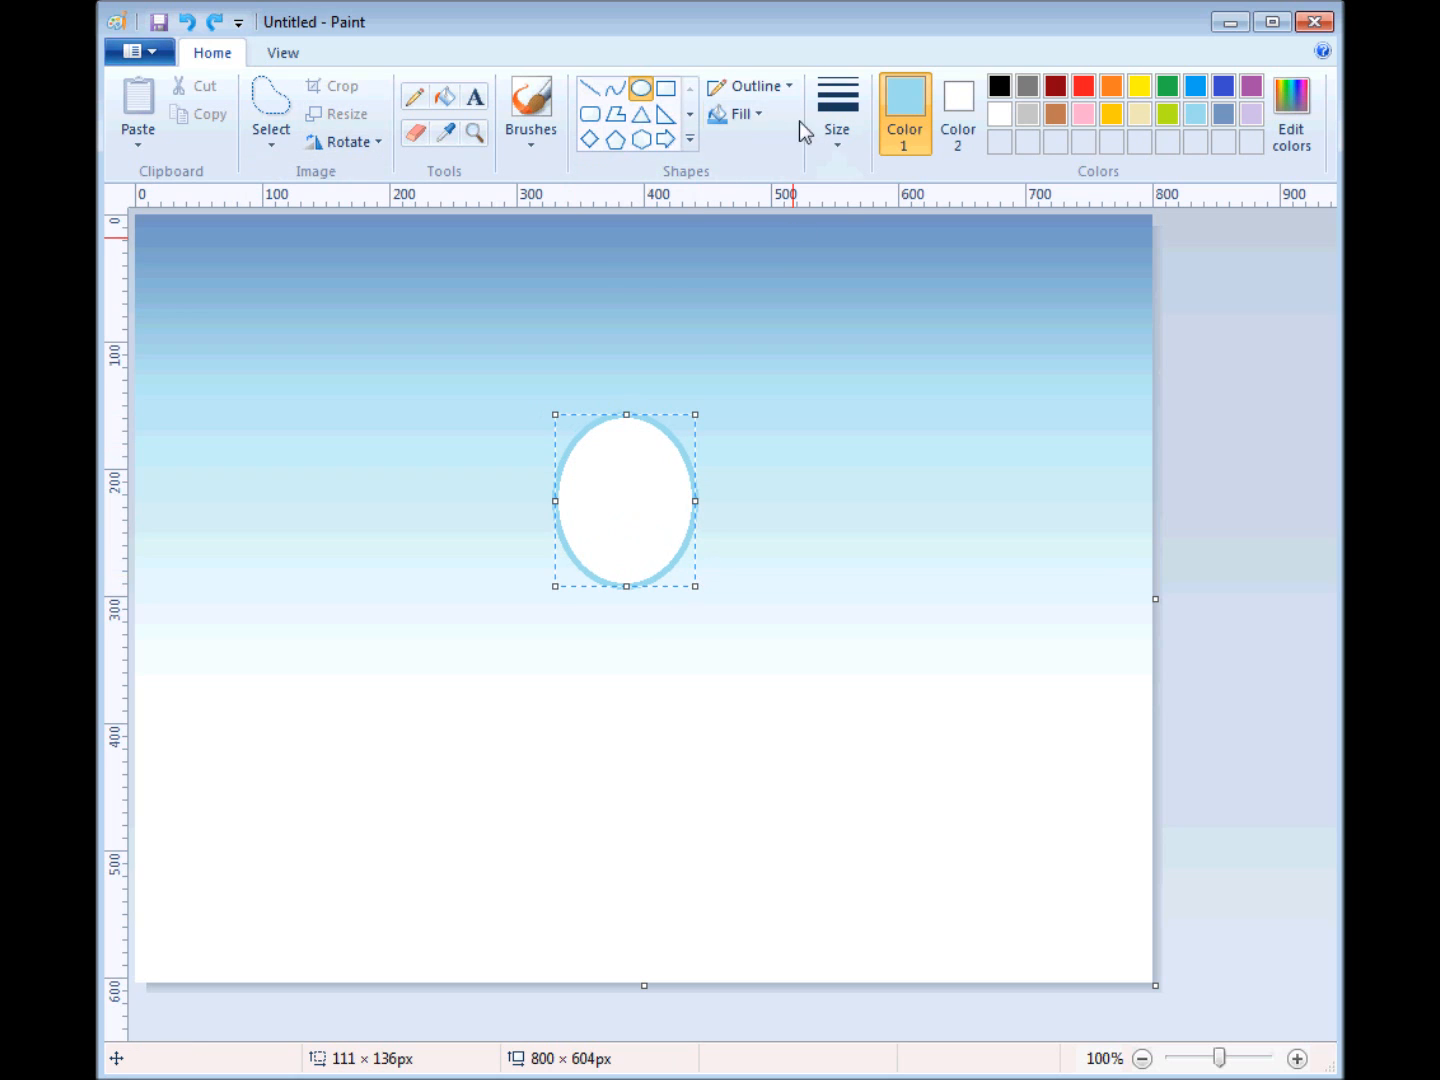
left_click(740, 114)
left_click(739, 153)
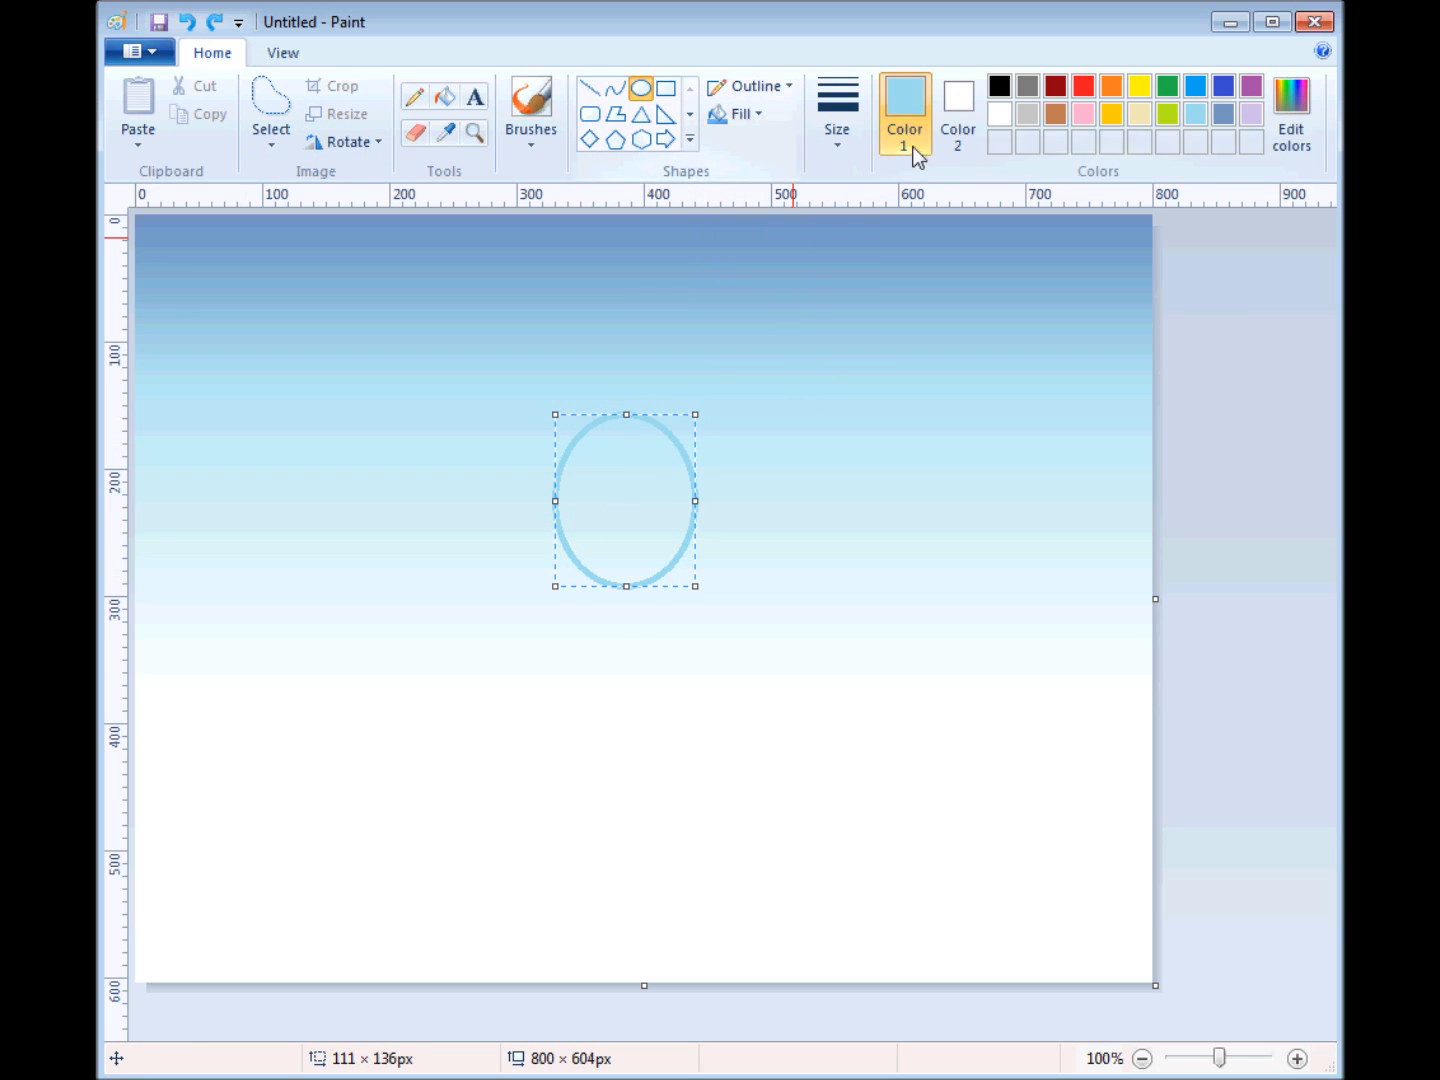
left_click(1082, 87)
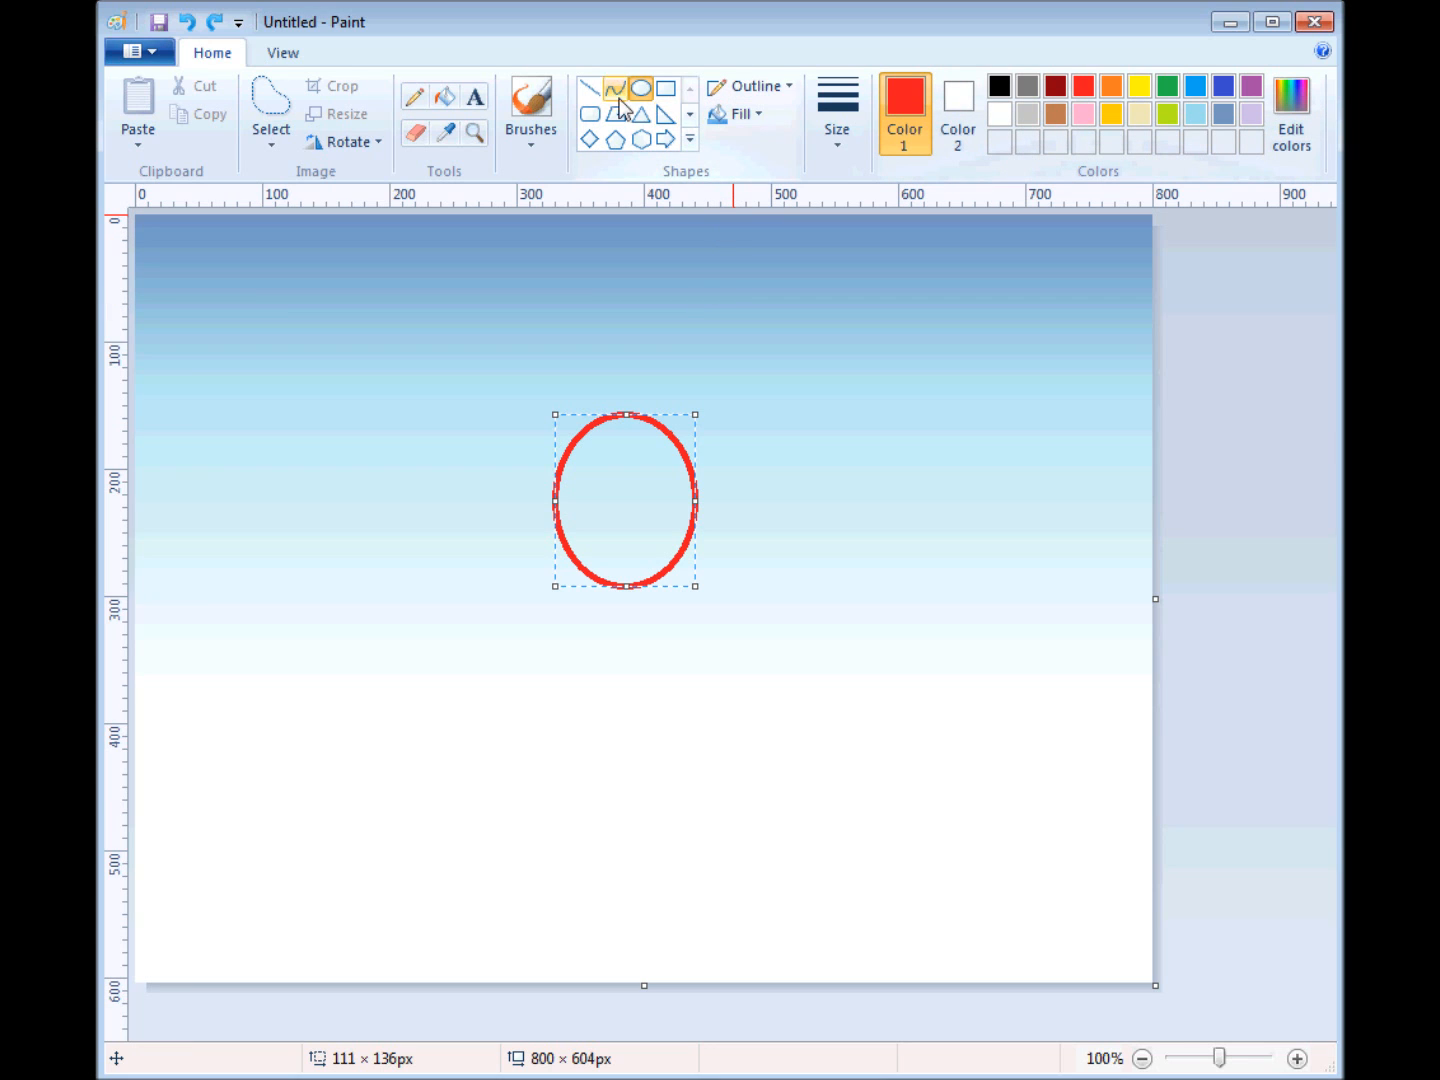
Try to fill the ellipse's interior with red, one gradient band at a time.
left_click(444, 97)
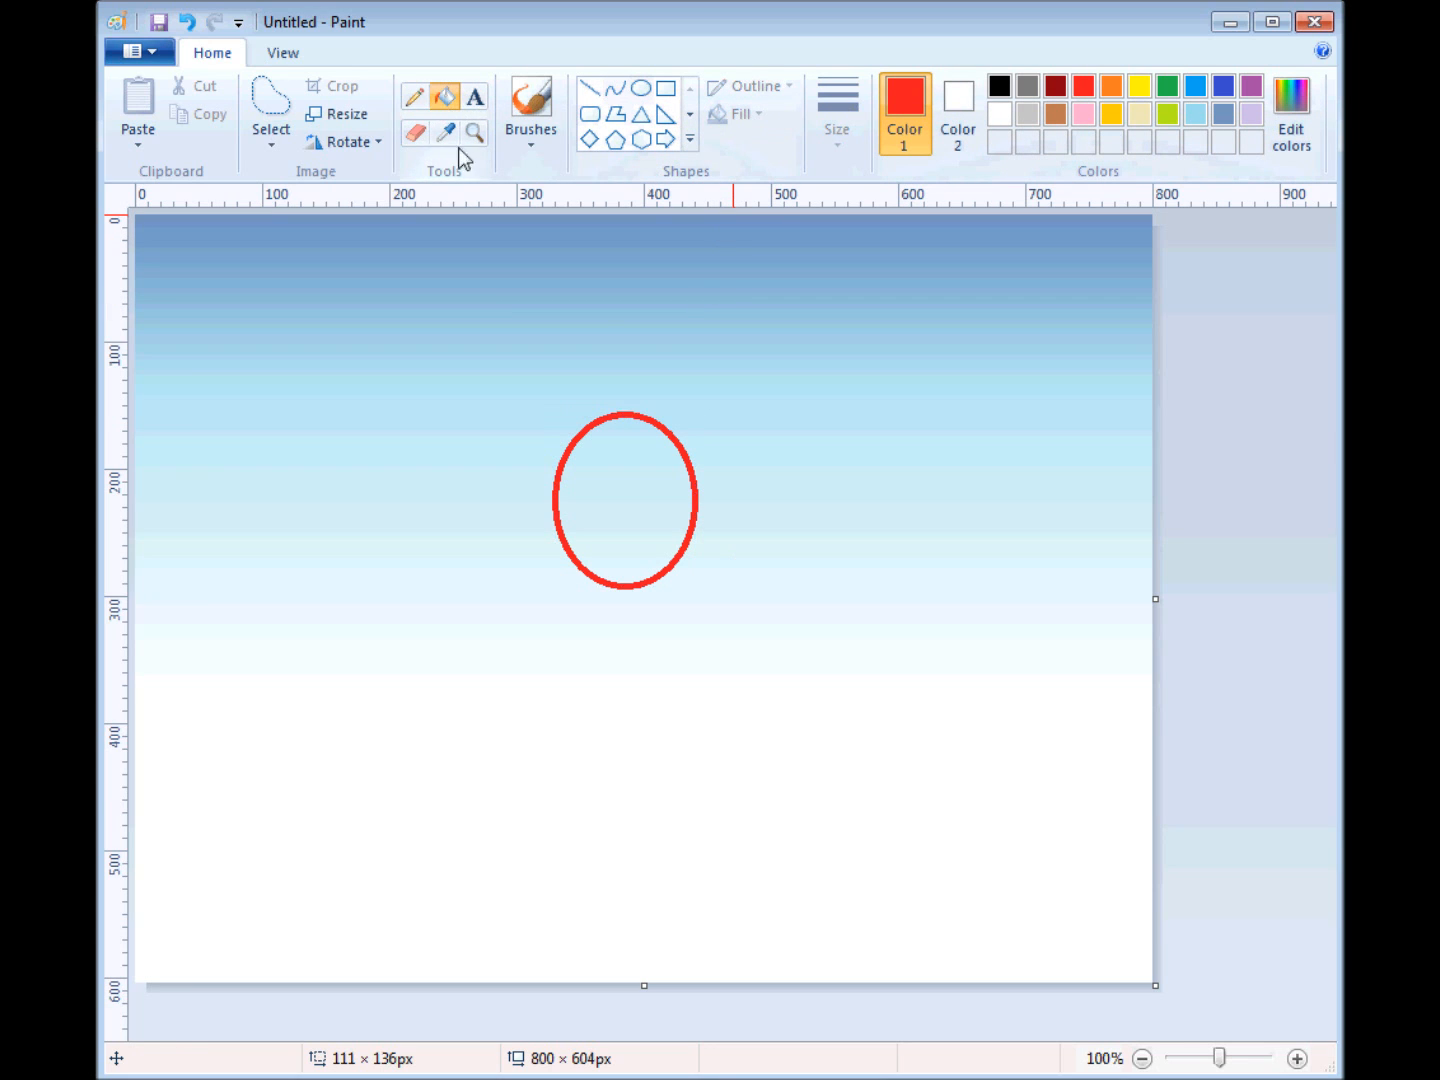
left_click(628, 511)
left_click(626, 505)
left_click(625, 499)
left_click(624, 494)
left_click(625, 484)
left_click(625, 473)
left_click(625, 462)
left_click(624, 452)
left_click(624, 442)
left_click(622, 434)
left_click(617, 447)
left_click(617, 453)
left_click(617, 461)
left_click(617, 469)
left_click(626, 469)
left_click(627, 477)
left_click(628, 486)
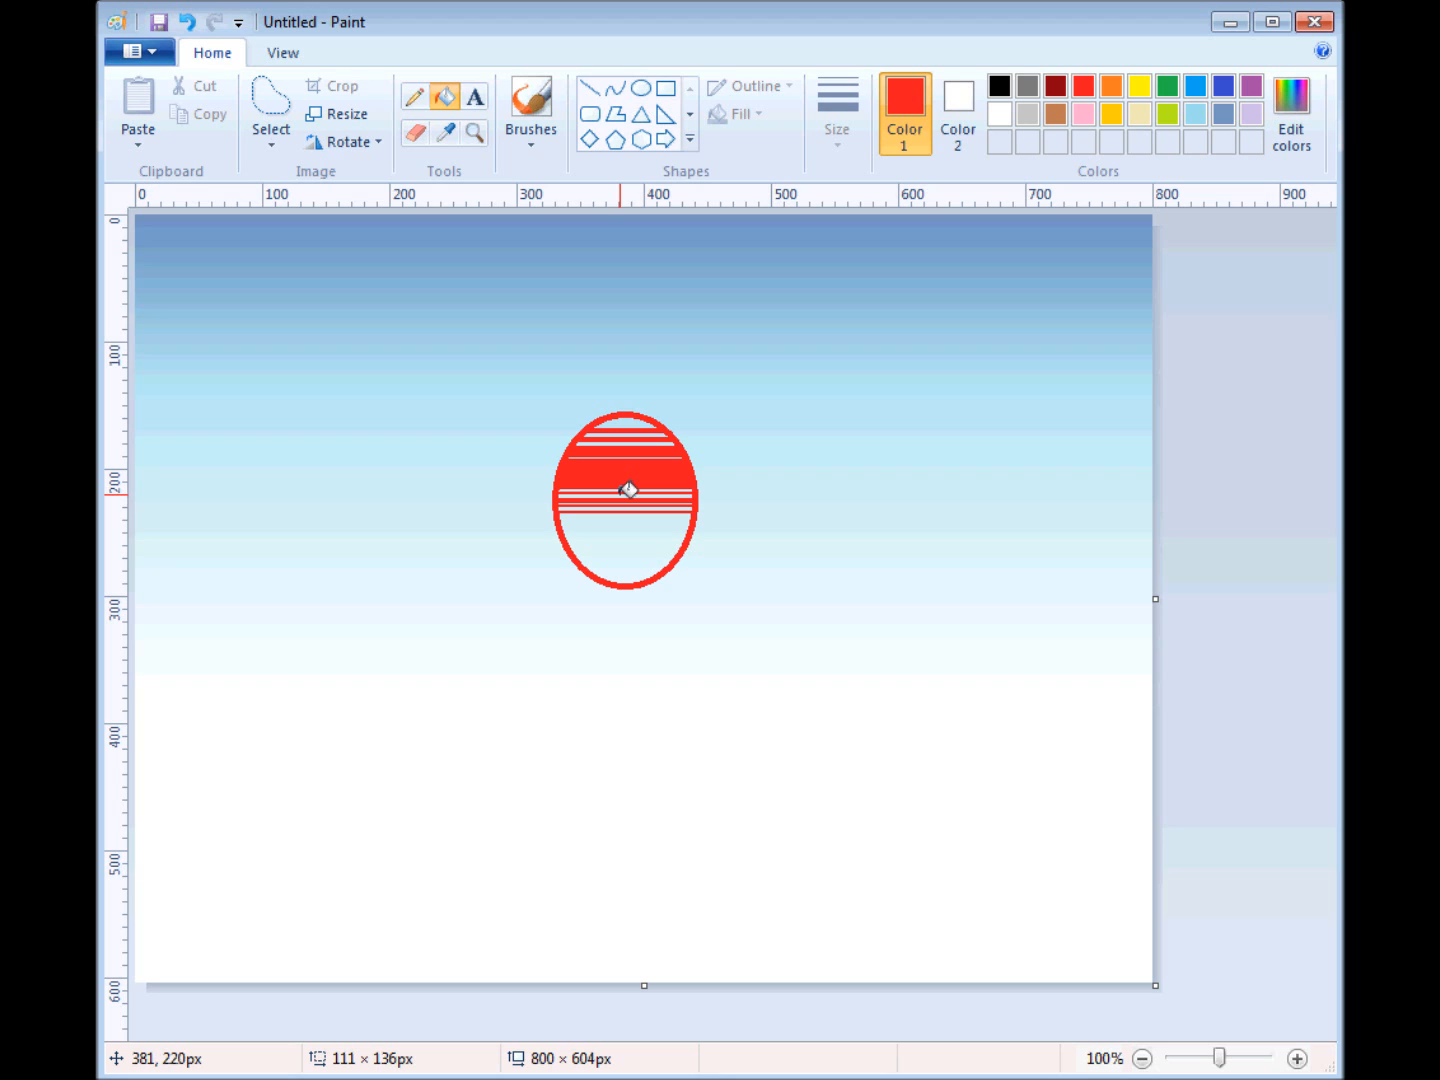
Undo the red band fills and the ellipse back to the plain sky gradient.
key("ctrl+z")
key("ctrl+z")
key("ctrl+z")
key("ctrl+z")
key("ctrl+z")
key("ctrl+z")
key("ctrl+z")
key("ctrl+z")
key("ctrl+z")
key("ctrl+z")
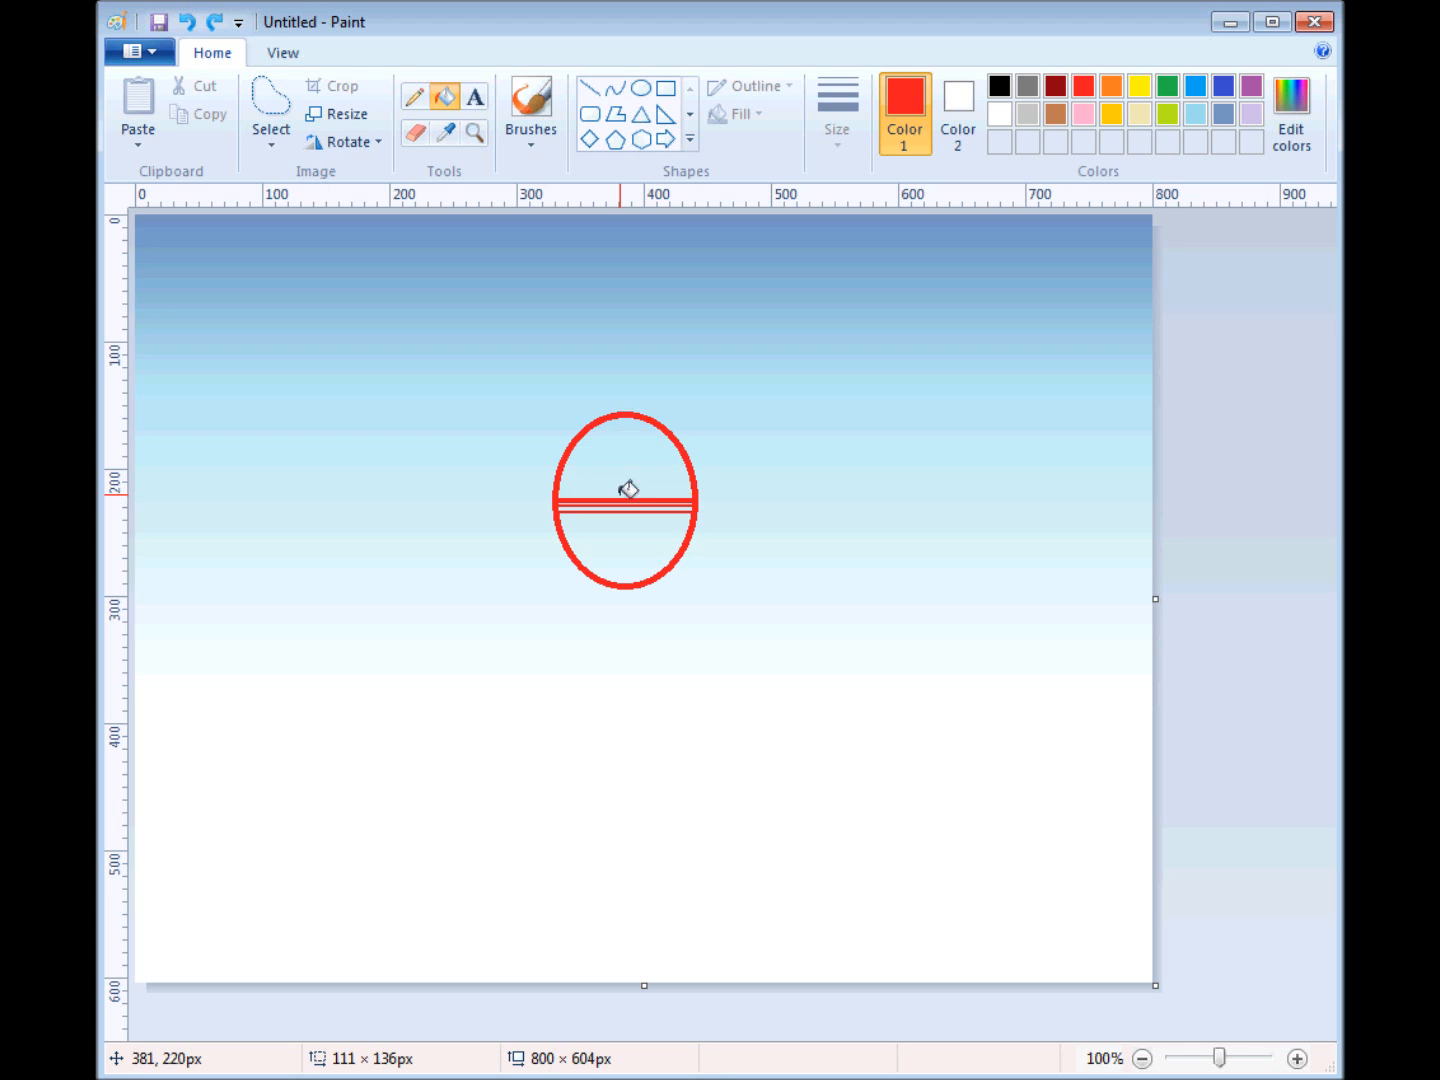
key("ctrl+y")
key("ctrl+y")
key("ctrl+y")
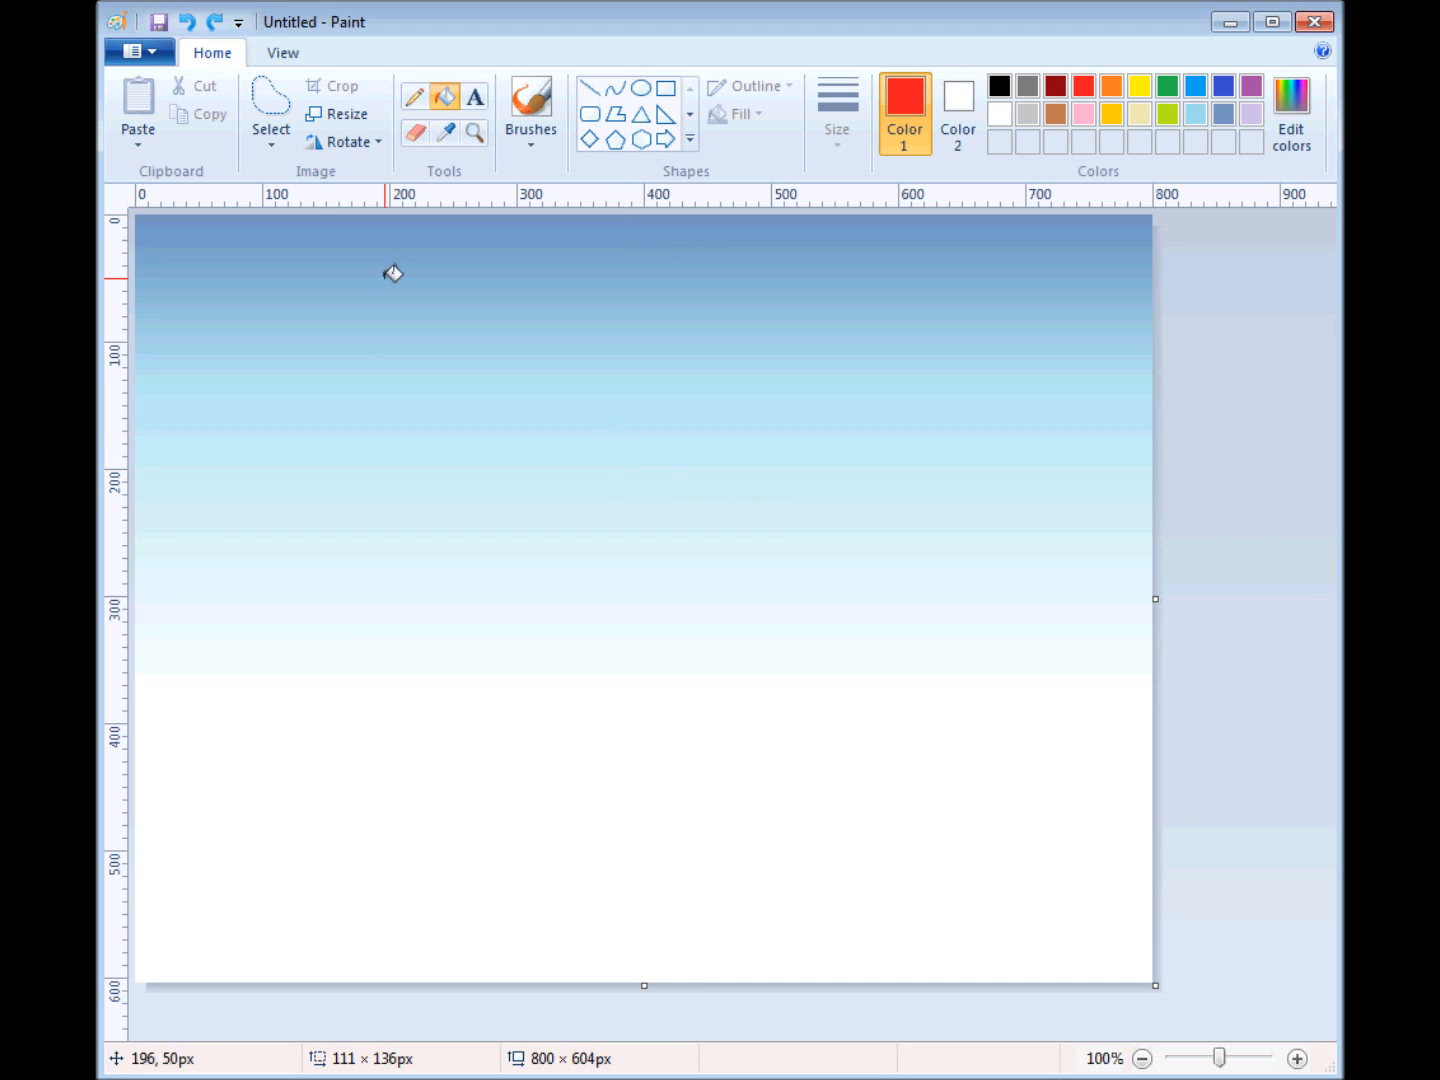
Select the lower part of the gradient with a free-form hilly upper edge spanning the canvas width and delete it.
left_click(266, 100)
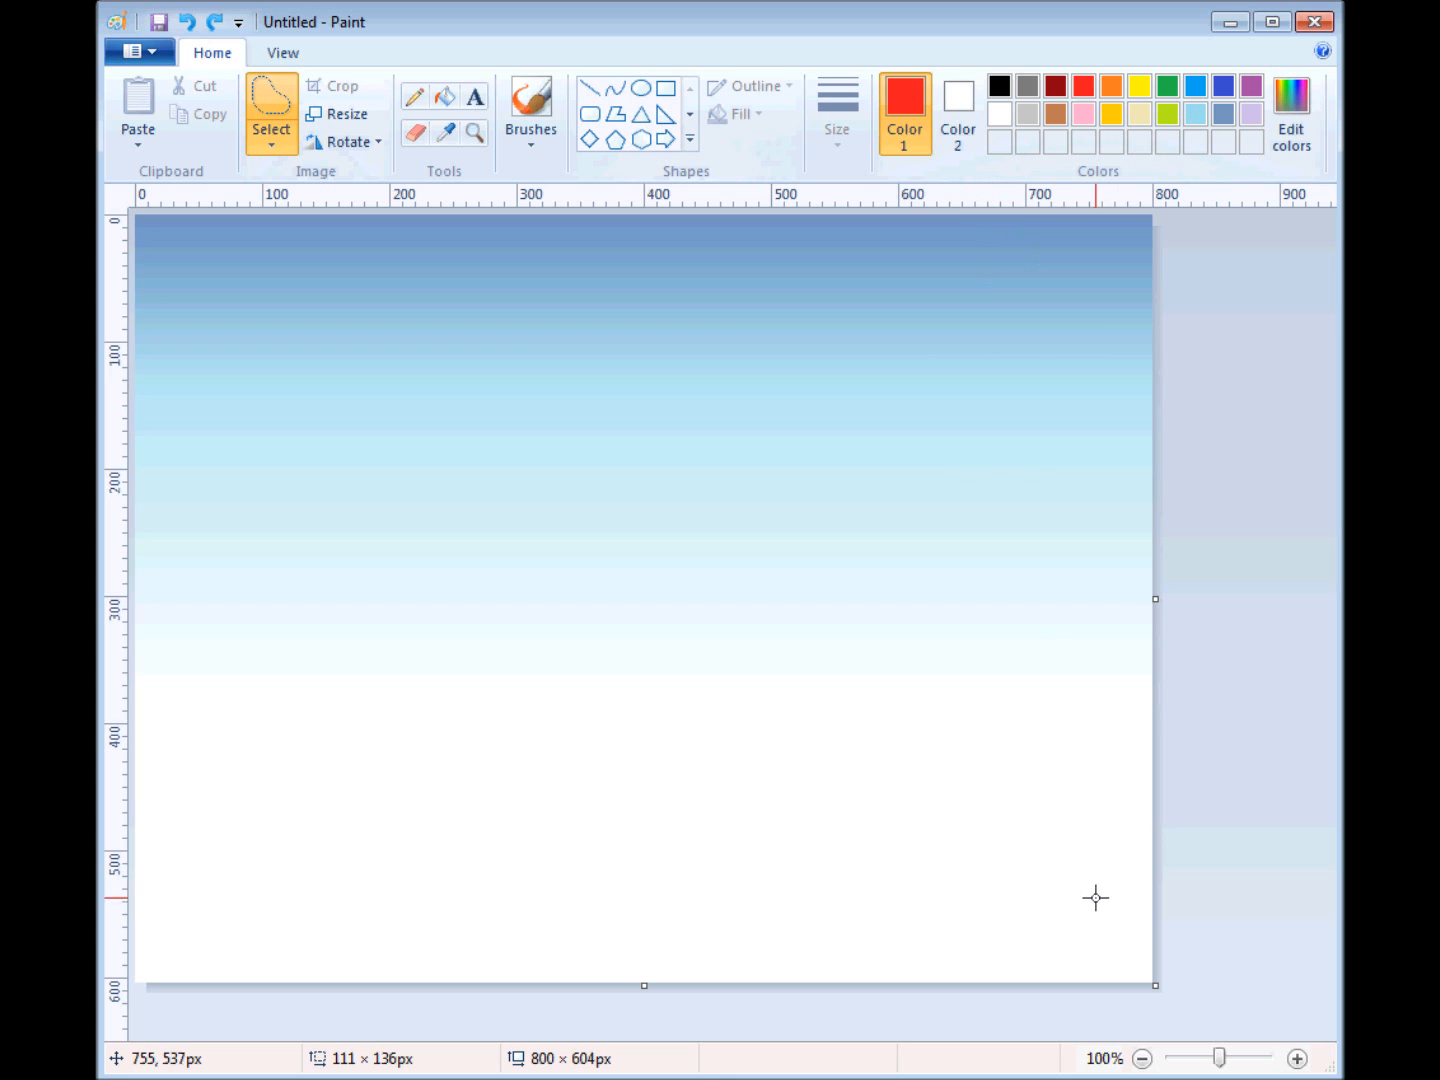
mouse_move(1107, 915)
left_mouse_down()
mouse_move(1194, 884)
mouse_move(1219, 796)
mouse_move(1223, 732)
mouse_move(1192, 579)
mouse_move(1156, 538)
mouse_move(1058, 566)
mouse_move(485, 520)
mouse_move(454, 498)
mouse_move(423, 524)
mouse_move(338, 461)
mouse_move(257, 433)
mouse_move(188, 444)
mouse_move(135, 496)
mouse_move(135, 610)
mouse_move(111, 666)
mouse_move(176, 863)
left_mouse_up()
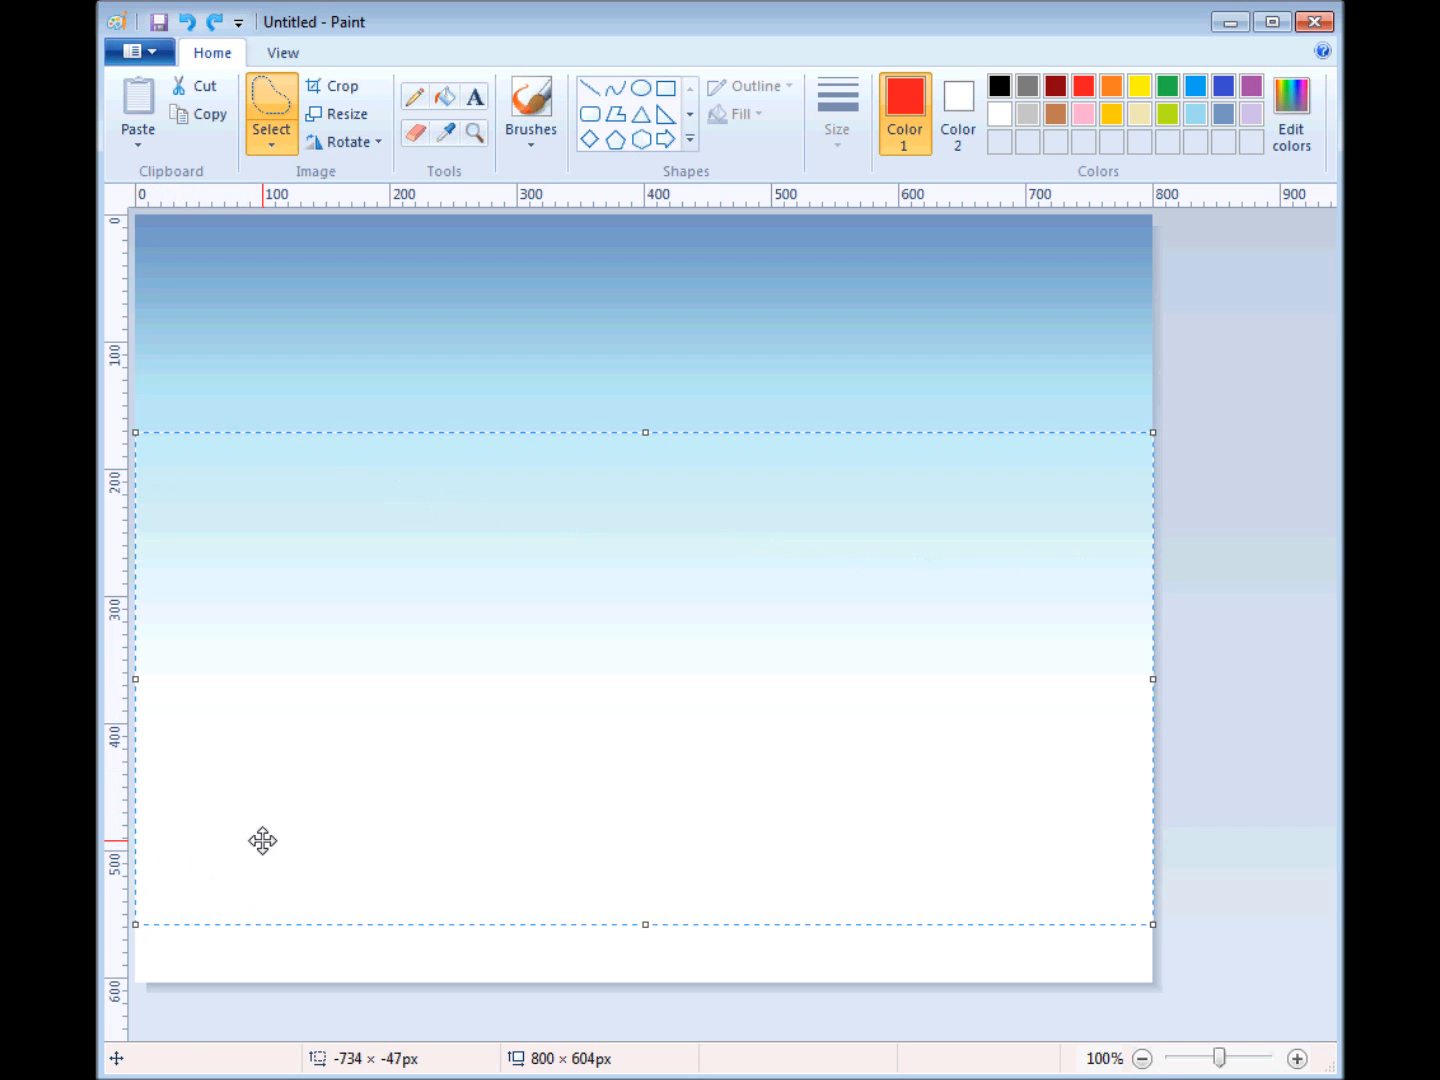
key("Delete")
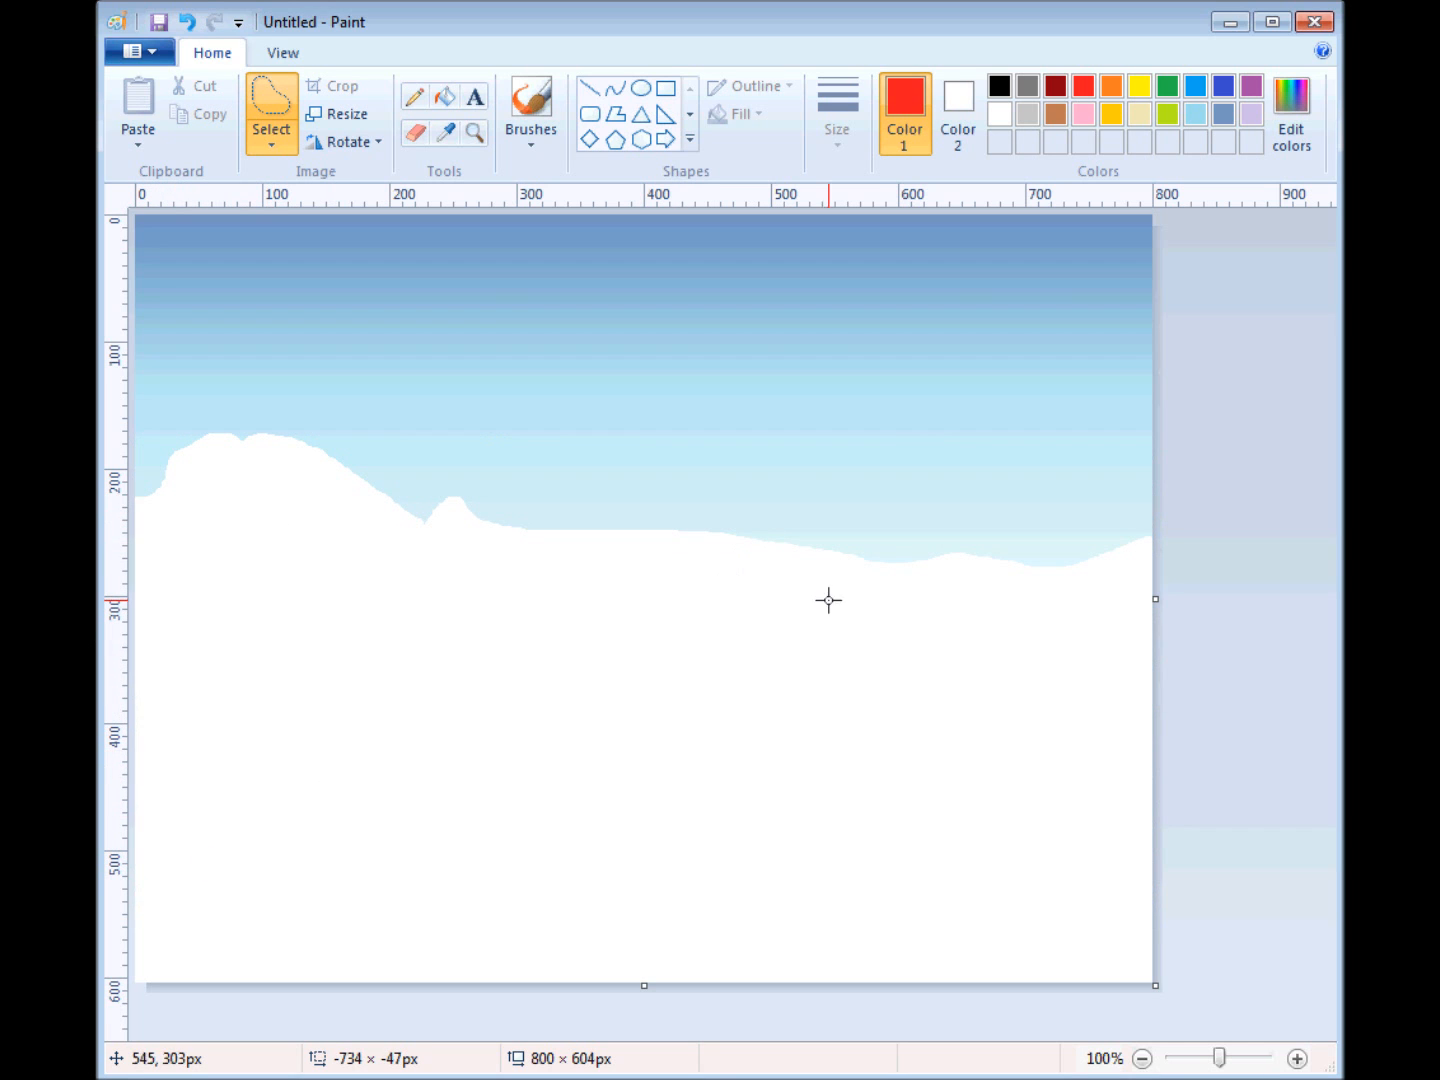